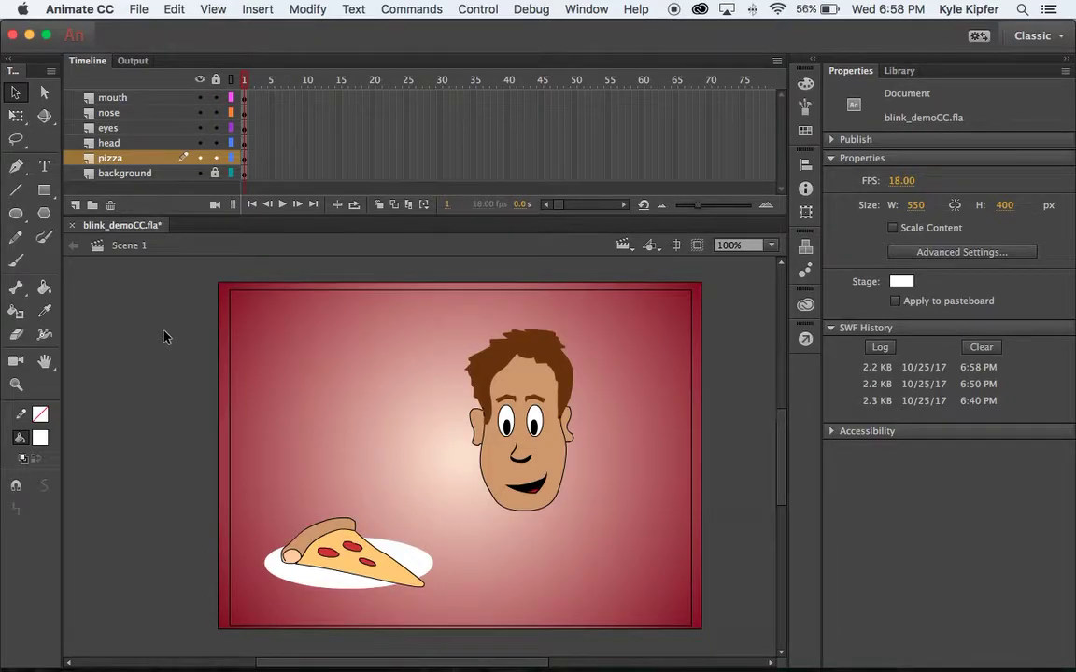
# Preview the blink_demoCC animation as a test movie and close the preview window
pyautogui.press('super+Return')
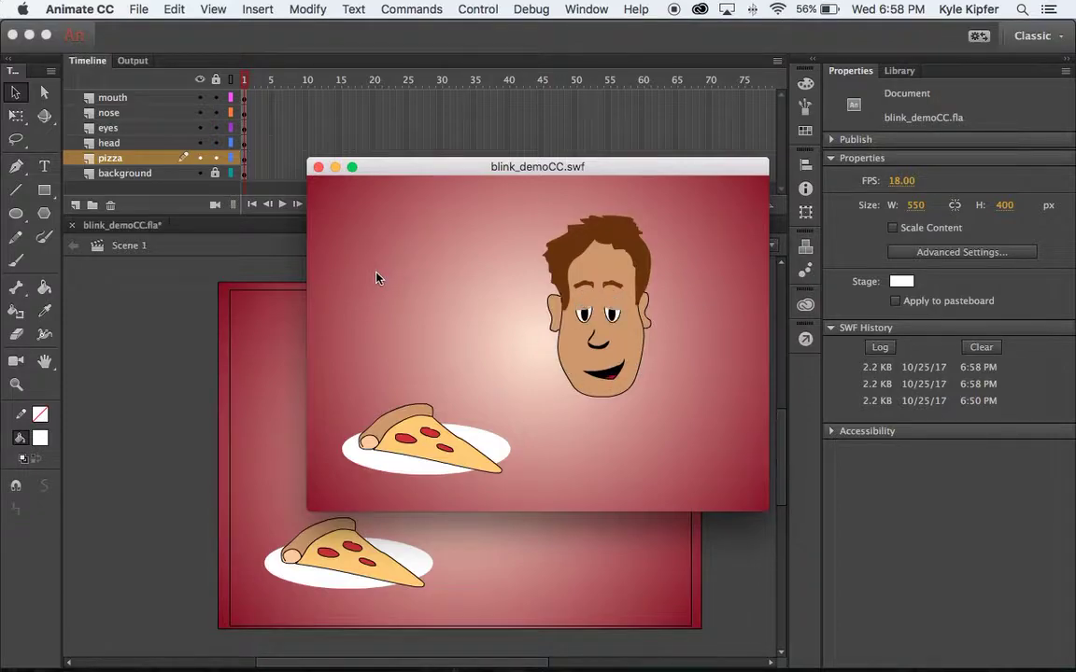
pyautogui.click(318, 168)
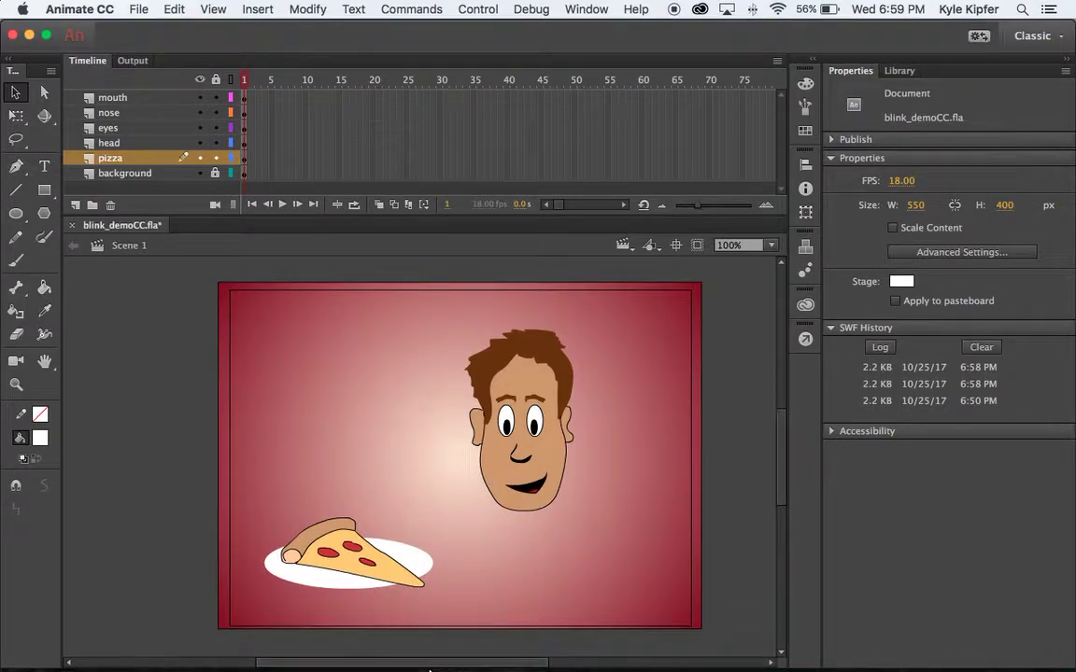
# Switch to Chrome and sign in to TwistedWave Online with the saved account credentials
pyautogui.moveTo(430, 669)
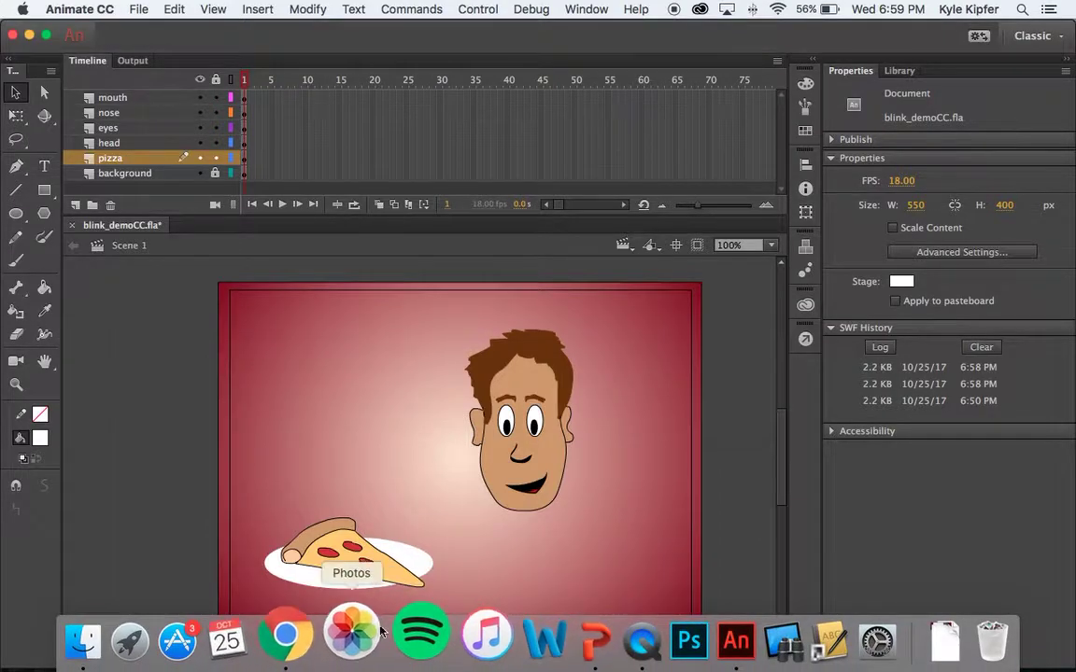
pyautogui.moveTo(276, 665)
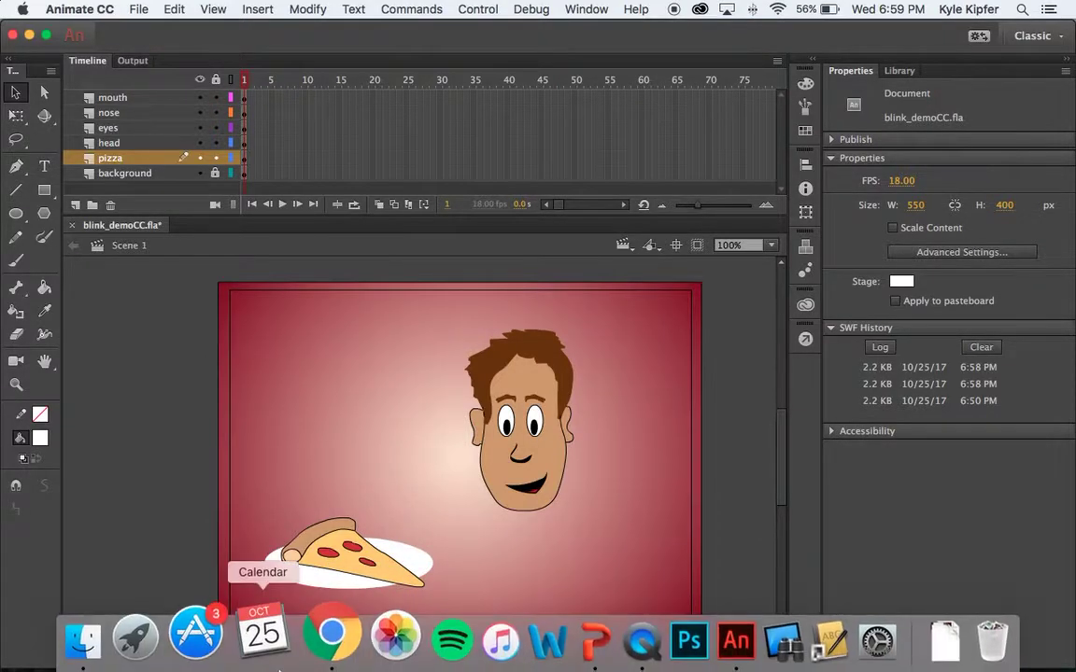
pyautogui.click(327, 632)
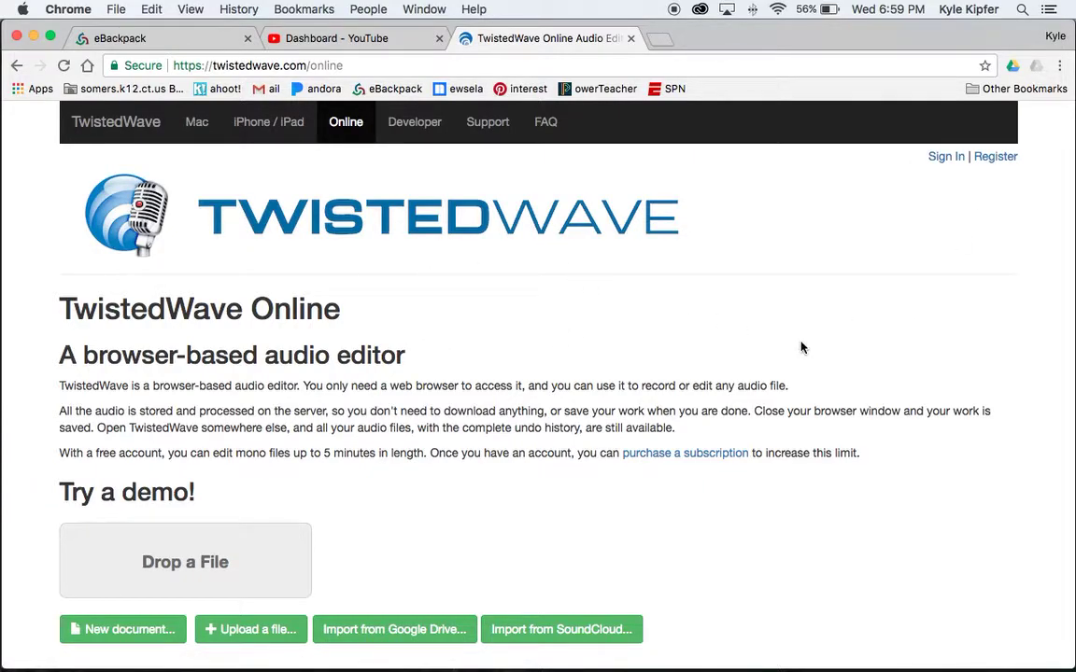
pyautogui.click(949, 159)
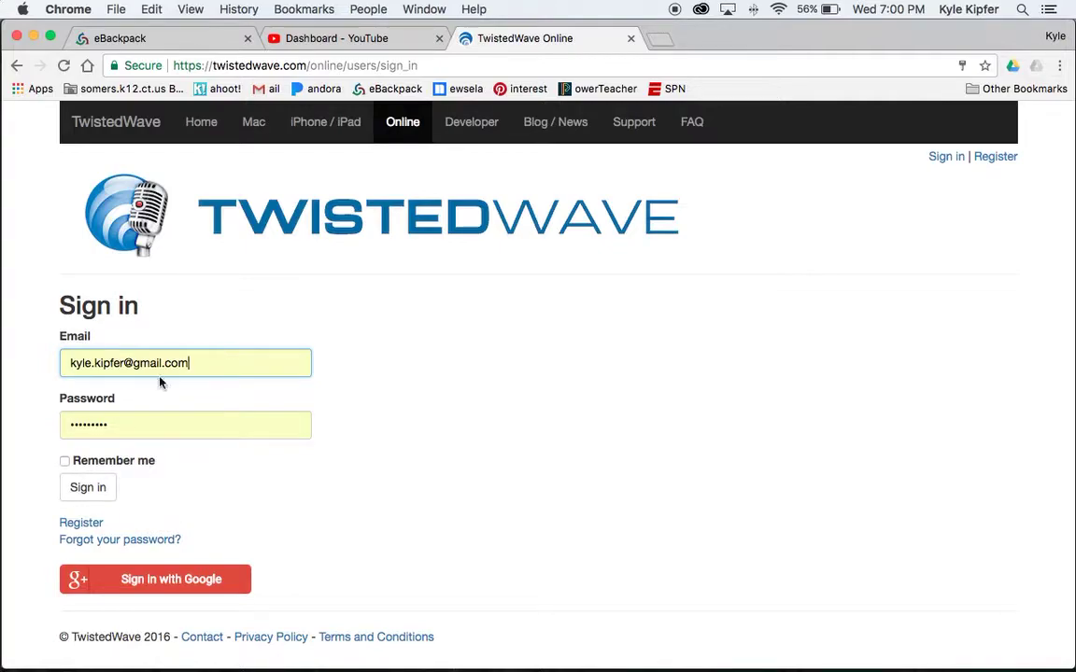
pyautogui.click(107, 495)
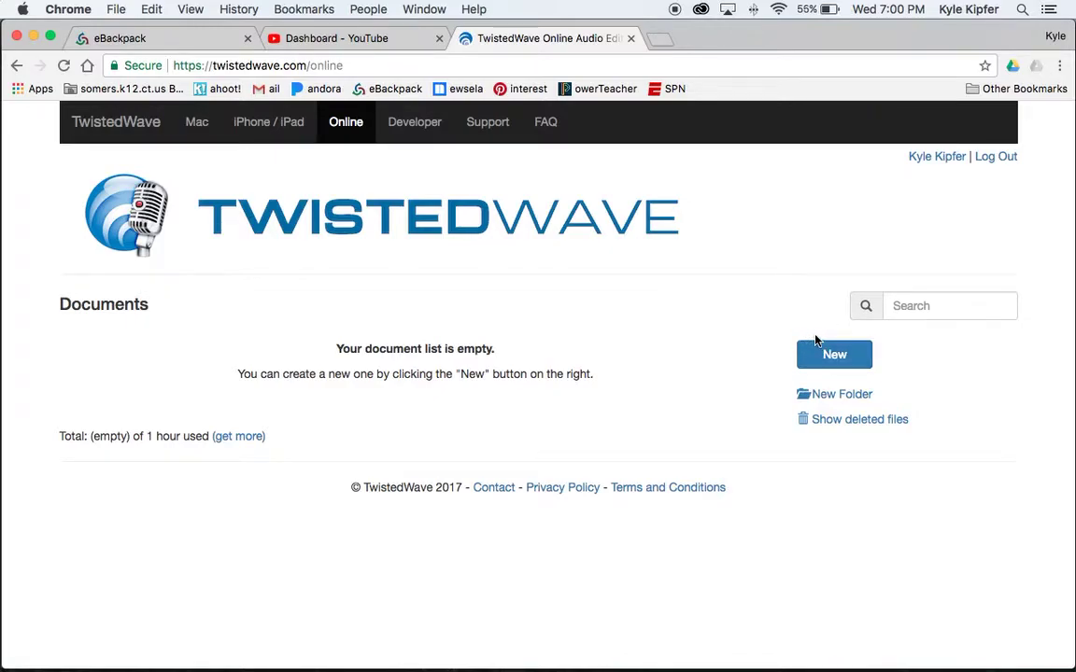
# Create an empty audio document in TwistedWave and enlarge its editor window
pyautogui.click(843, 360)
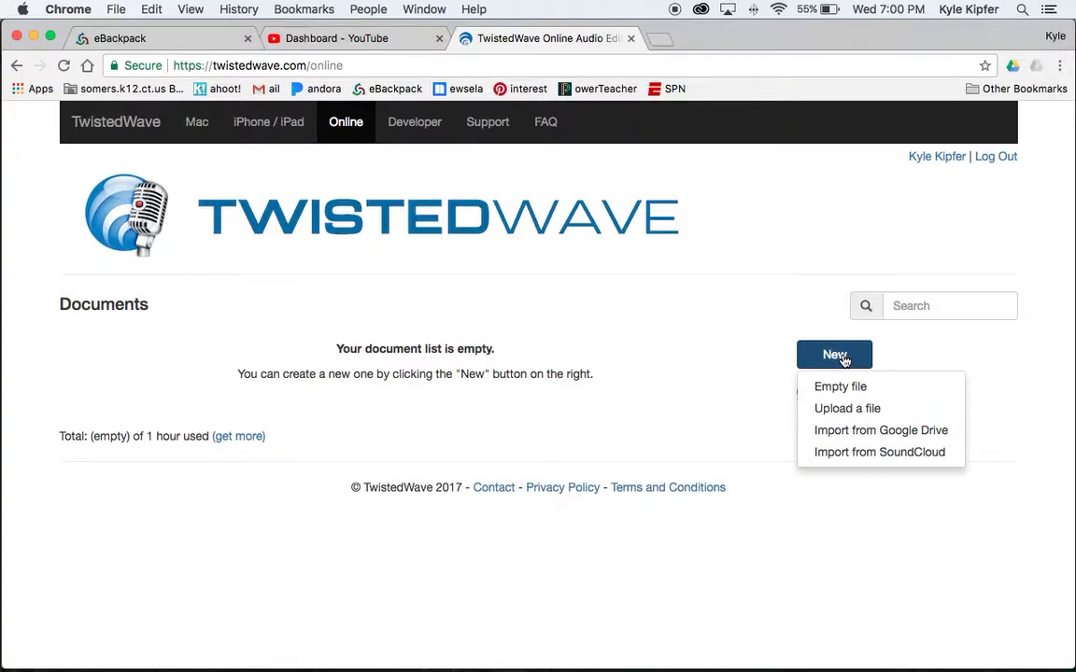
pyautogui.click(837, 388)
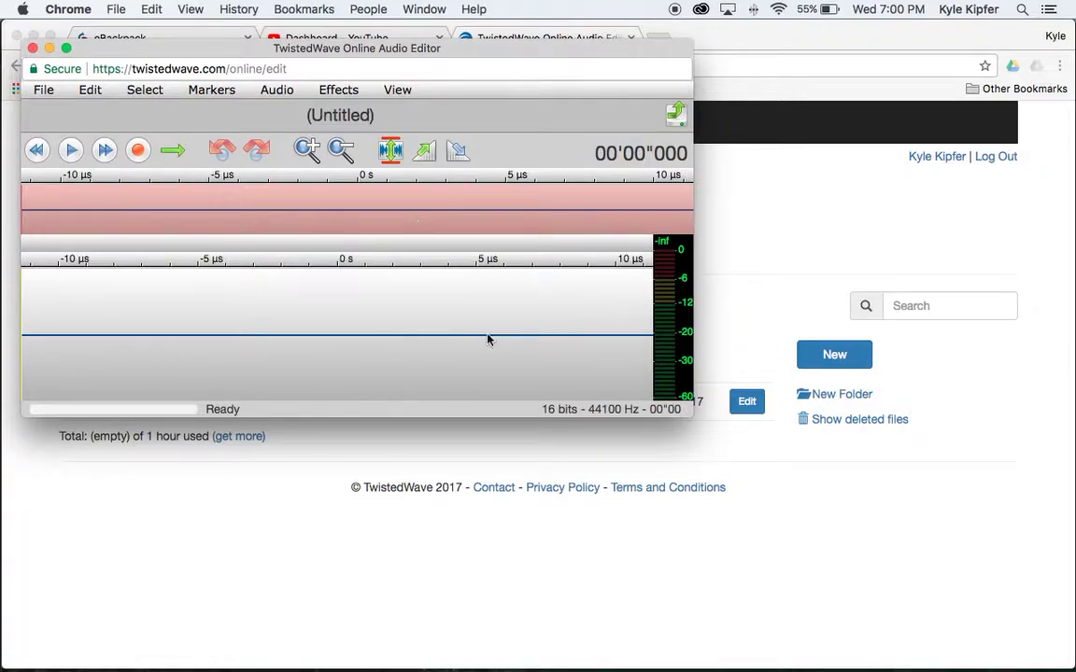
pyautogui.moveTo(695, 419); pyautogui.dragTo(893, 537)
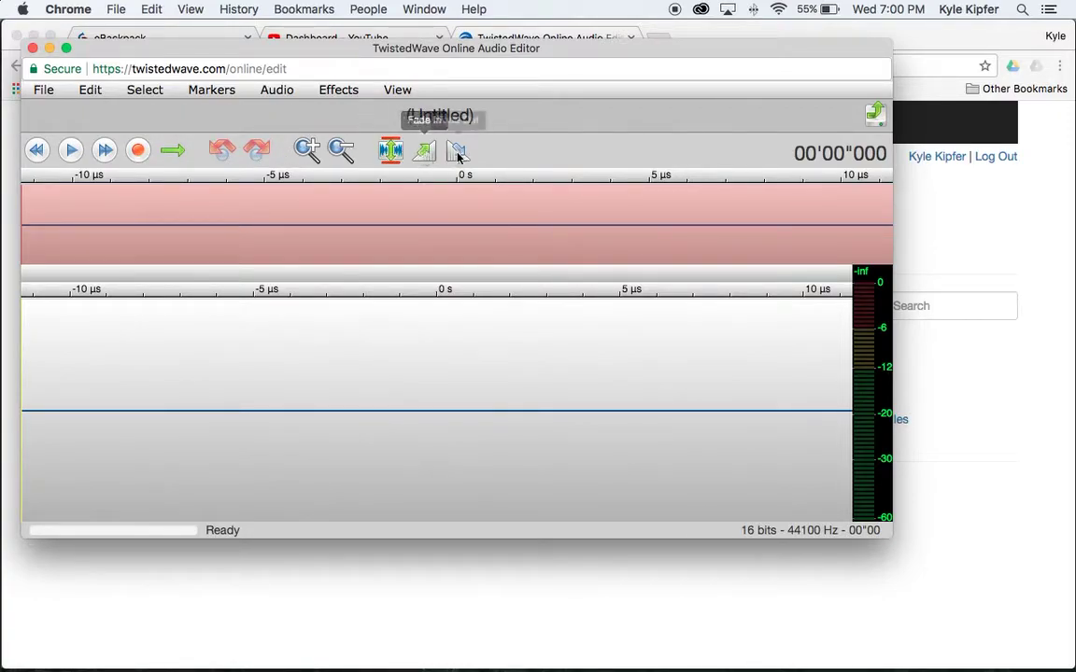
# Record a voice clip of about 4.5 seconds, allowing twistedwave.com to access the camera and microphone
pyautogui.click(137, 152)
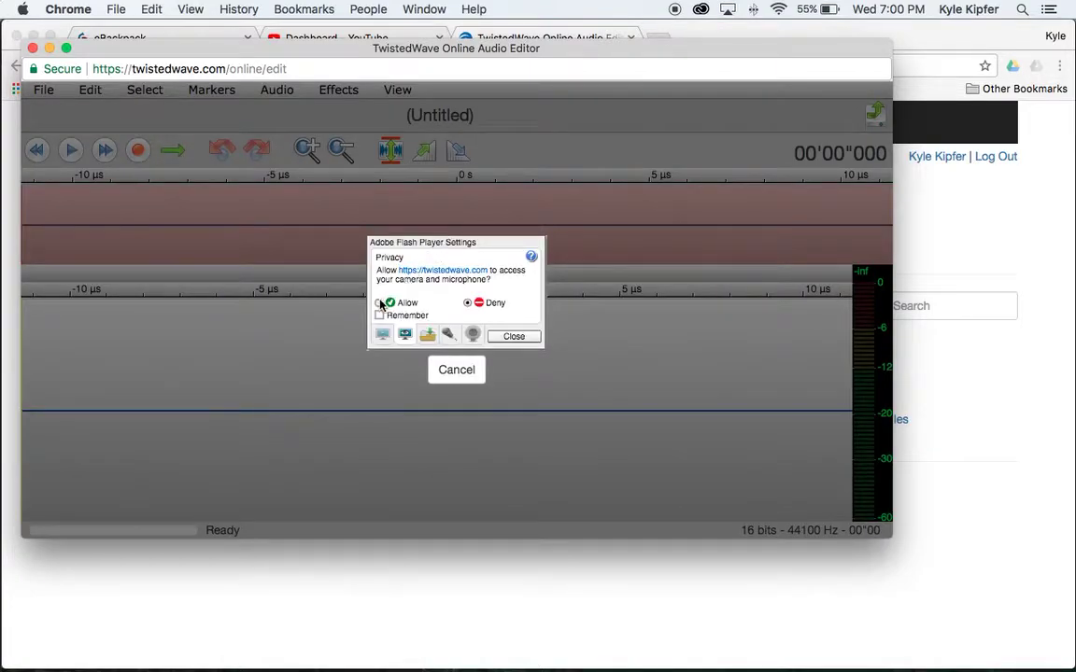
pyautogui.click(379, 303)
pyautogui.click(517, 339)
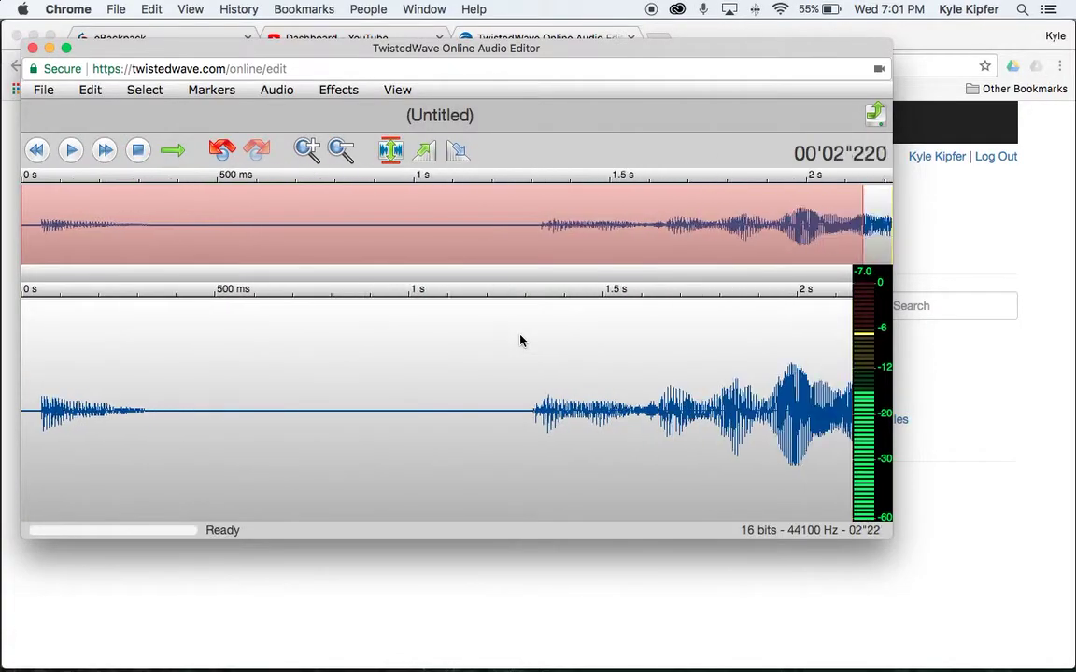
pyautogui.click(140, 151)
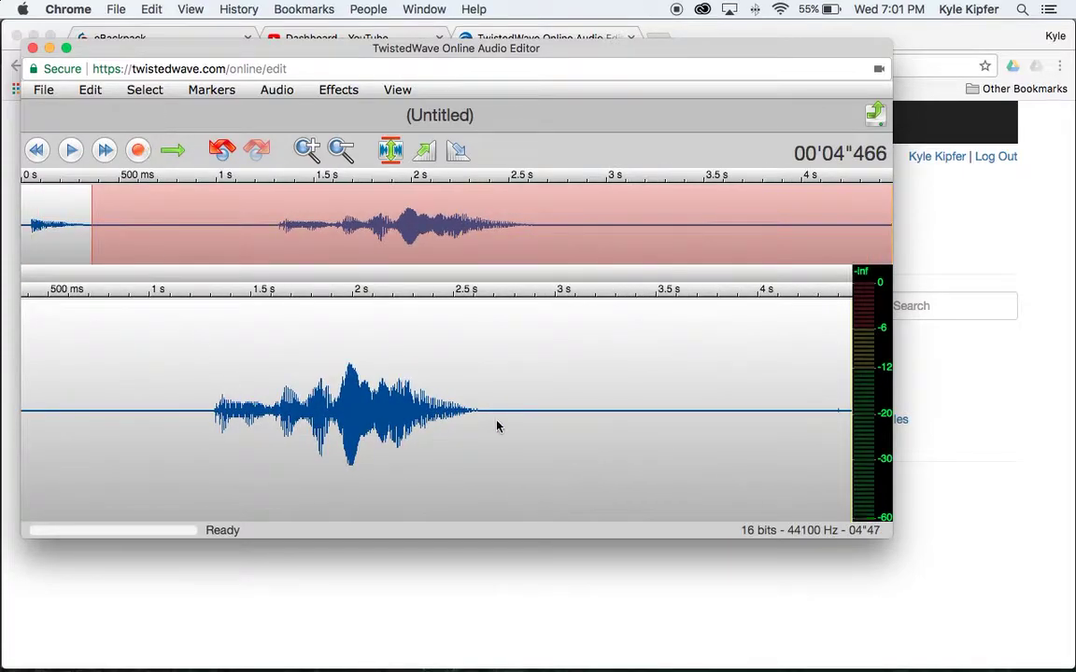
# Delete roughly the first 1.1 seconds of the recording, including the short noise before the main sound
pyautogui.hscroll(-4, 502, 408)
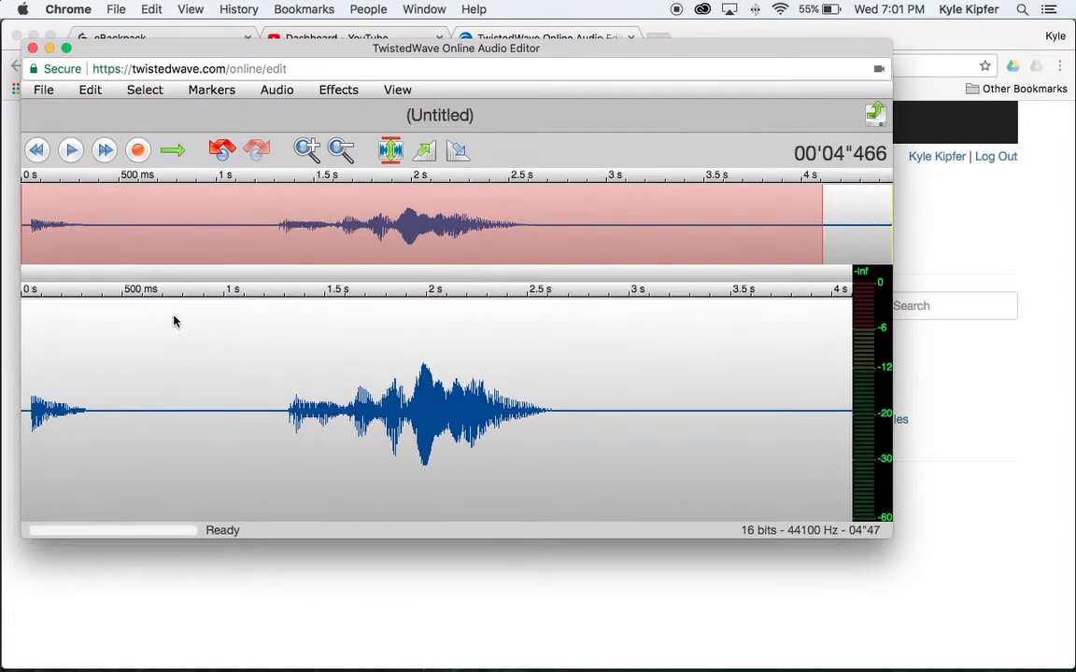
pyautogui.moveTo(176, 228); pyautogui.dragTo(197, 230)
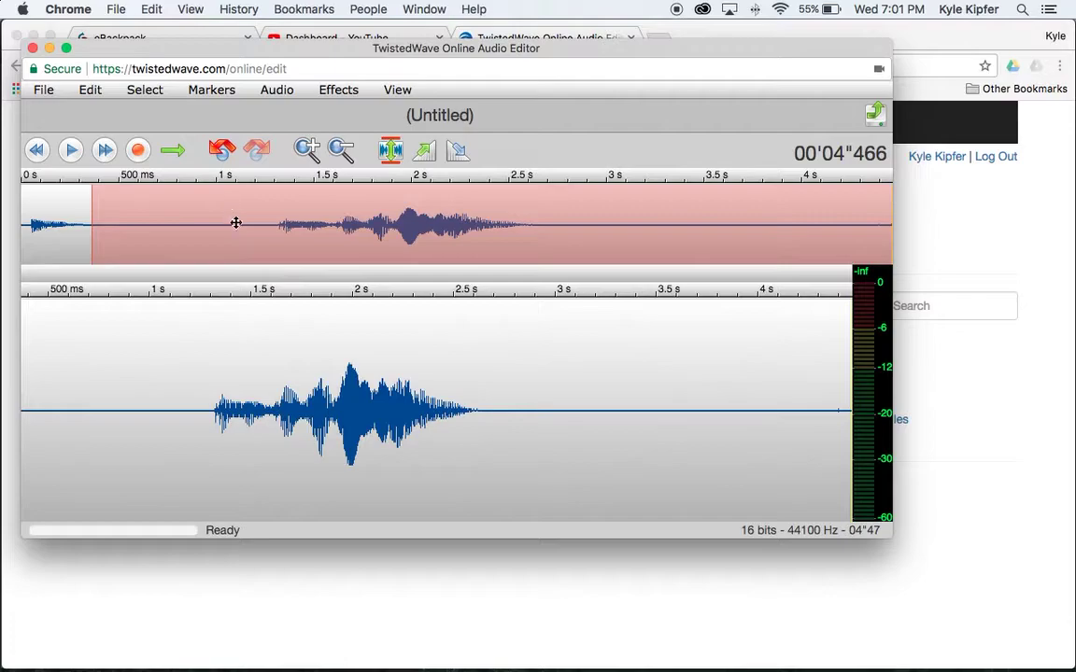
pyautogui.hscroll(-3, 386, 411)
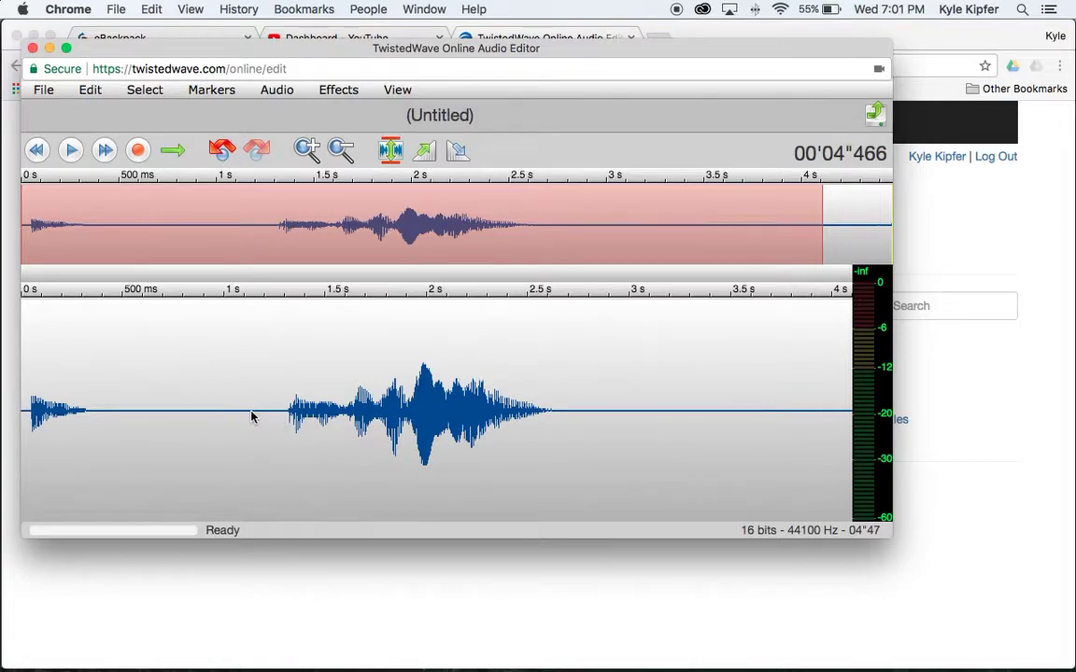
pyautogui.moveTo(254, 415); pyautogui.dragTo(3, 411)
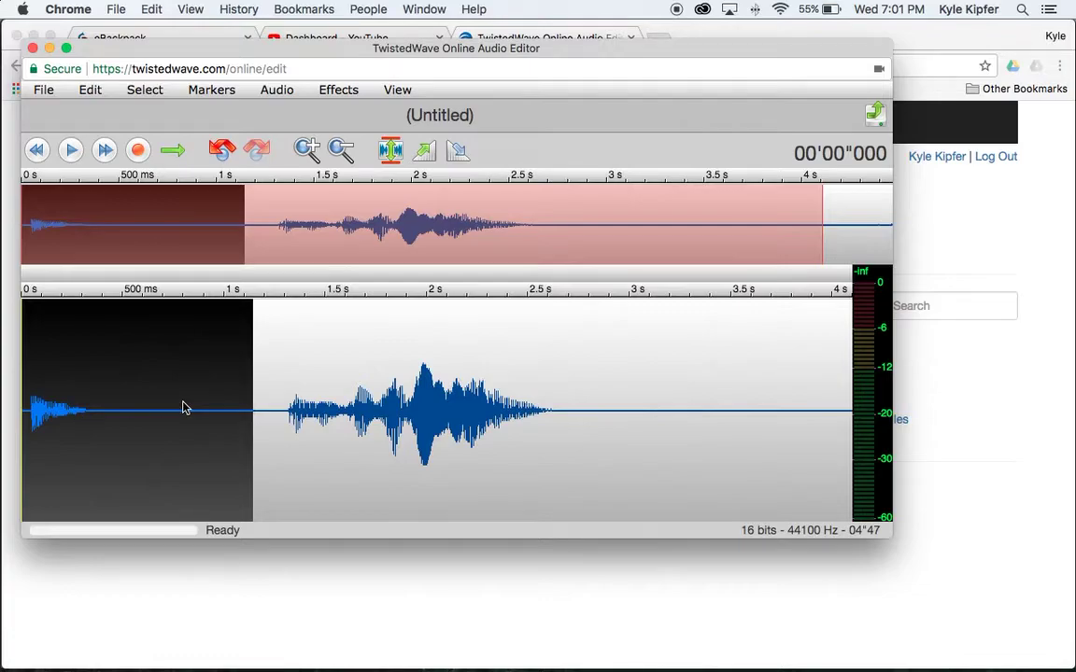
pyautogui.press('Delete')
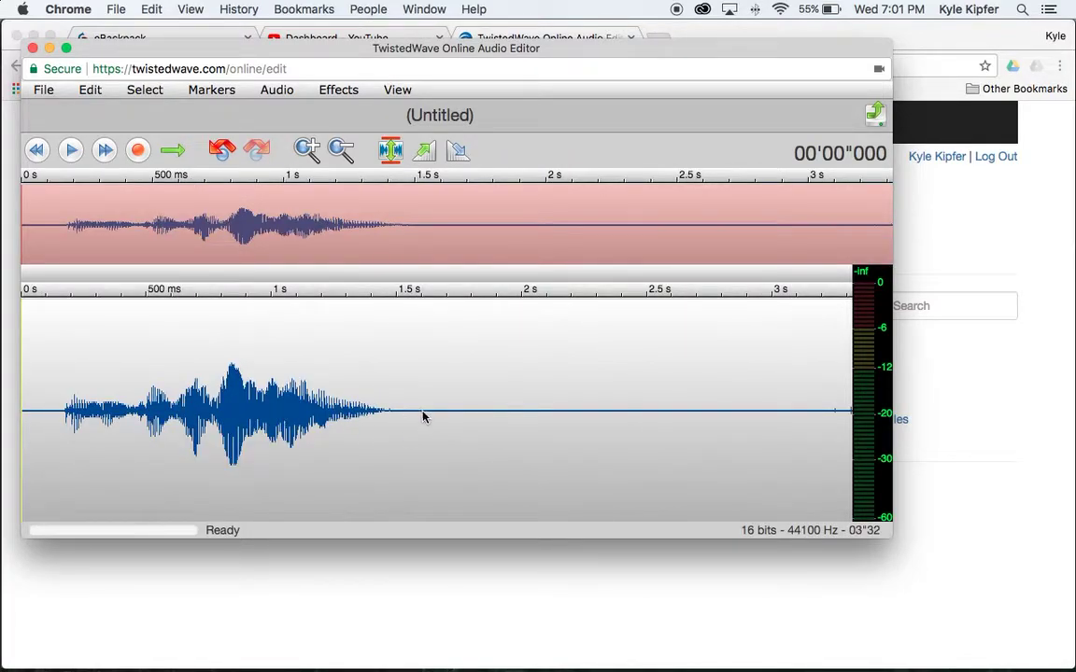
# Delete the trailing silence from about 1.6 seconds to the end and play back the clip
pyautogui.moveTo(429, 418); pyautogui.dragTo(878, 427)
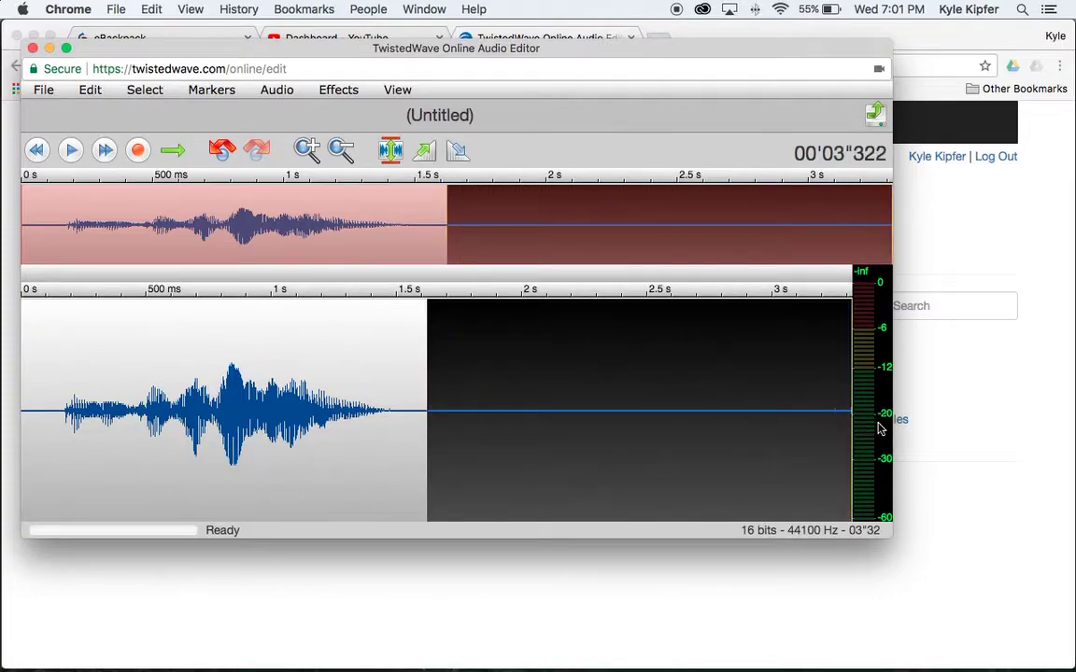
pyautogui.press('Delete')
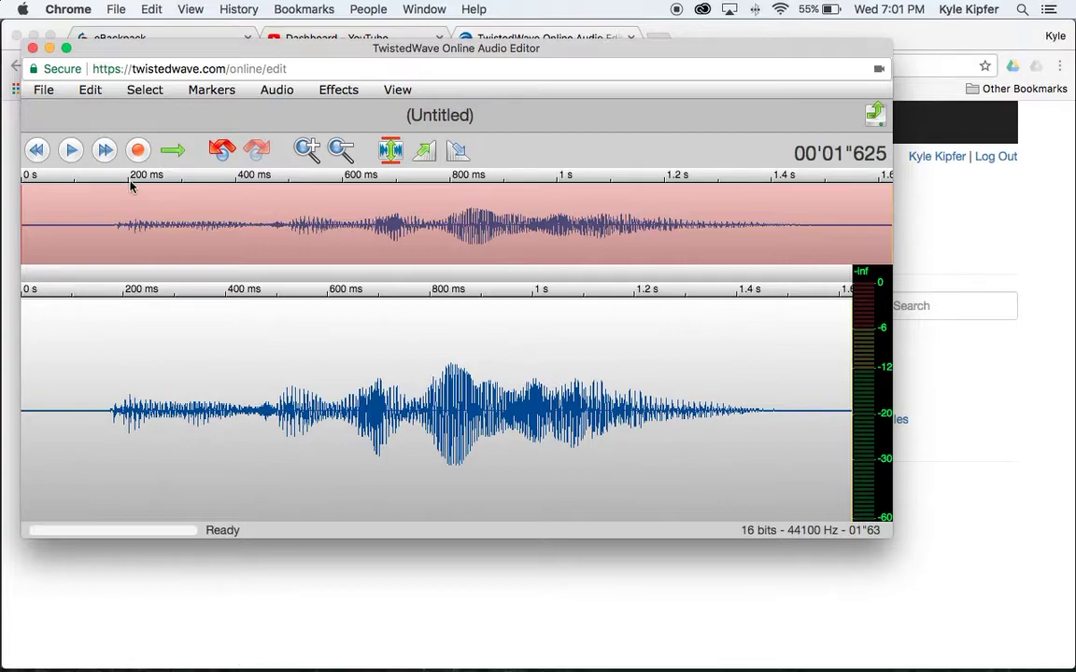
pyautogui.click(75, 151)
# Cut about the first 500 ms of quiet sound from the start of the clip and play it back
pyautogui.moveTo(274, 391); pyautogui.dragTo(0, 366)
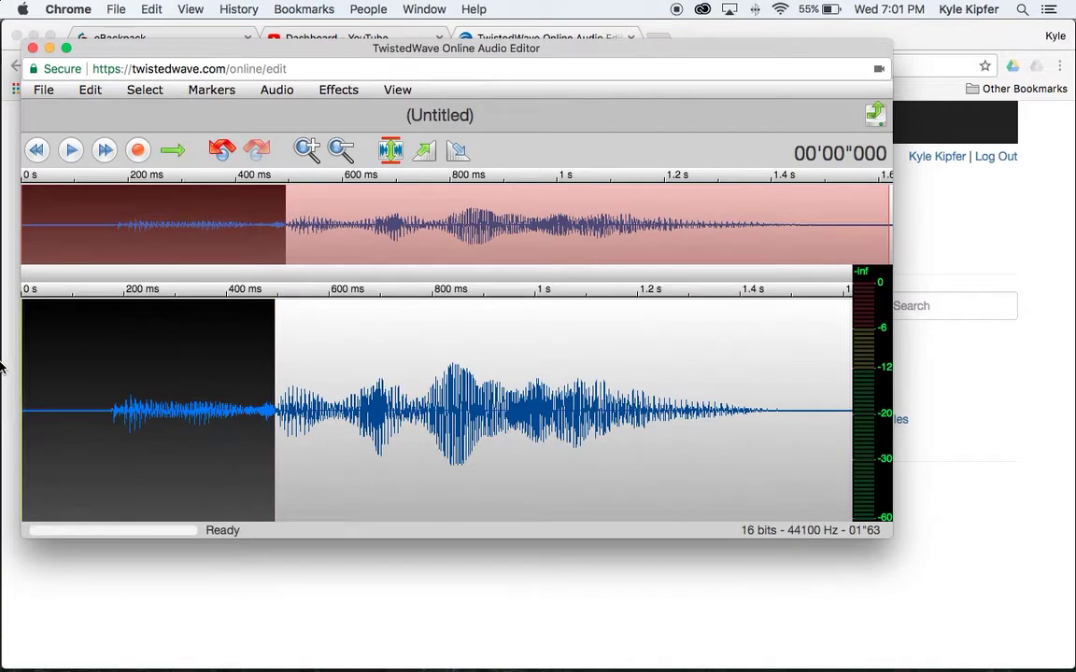
pyautogui.press('BackSpace')
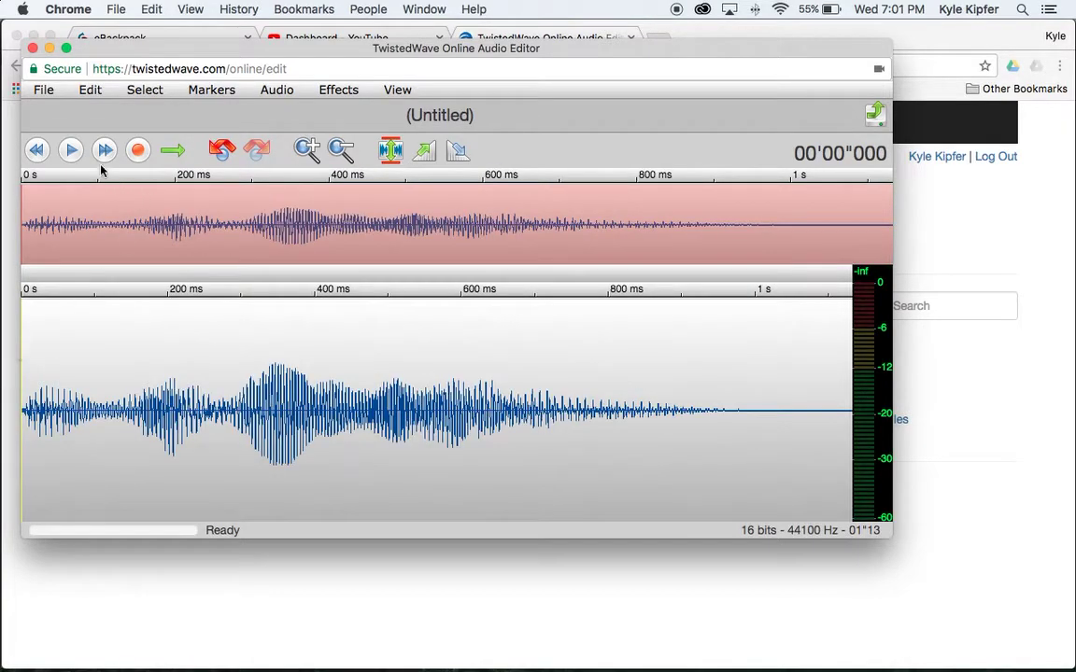
pyautogui.click(72, 150)
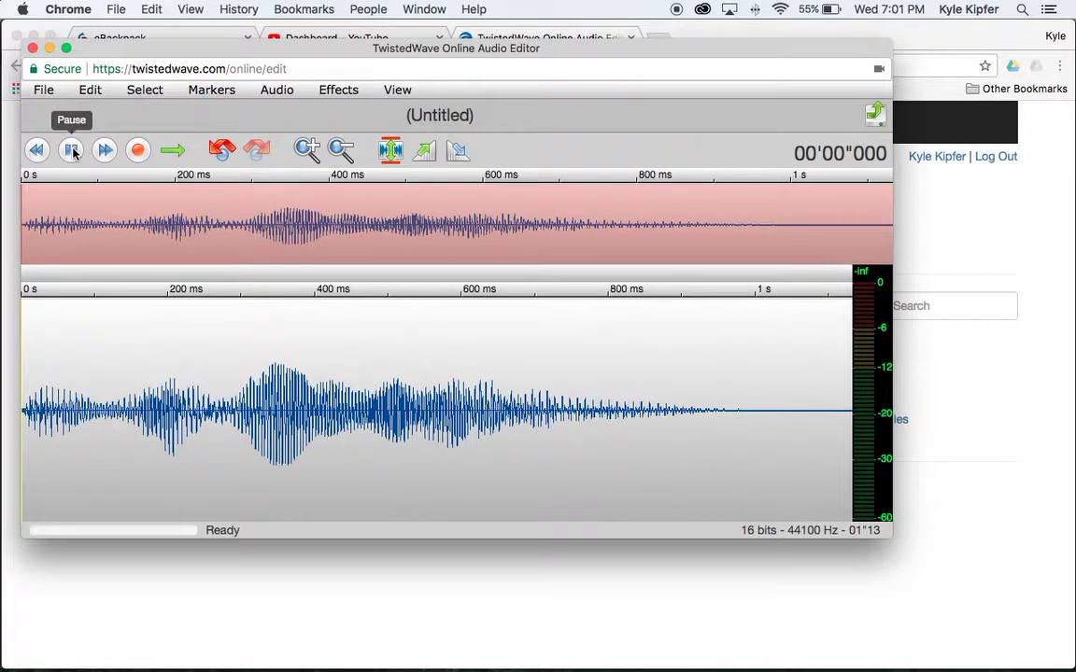
# Trim about another 100 ms off the beginning of the clip and listen to the result
pyautogui.click(94, 381)
pyautogui.moveTo(94, 380); pyautogui.dragTo(0, 355)
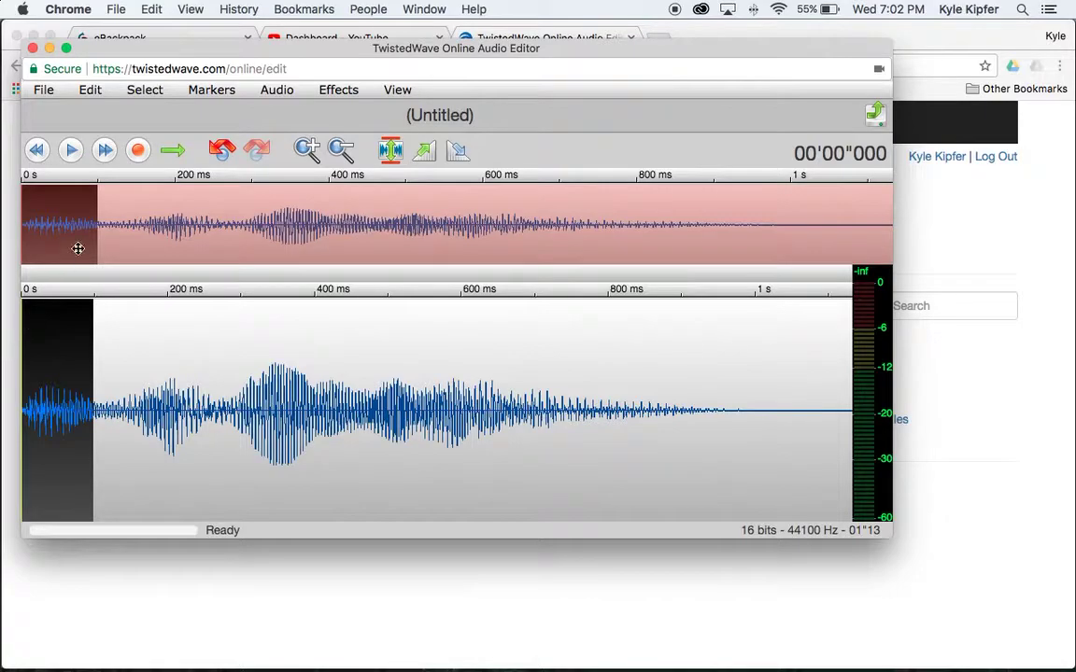
pyautogui.press('Delete')
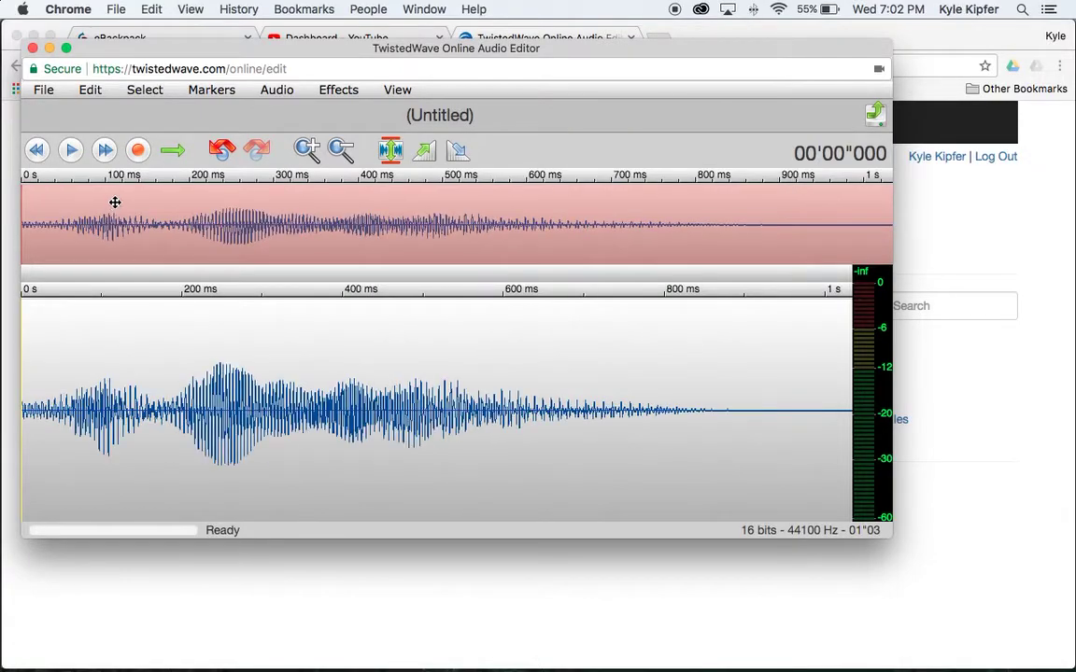
pyautogui.click(71, 152)
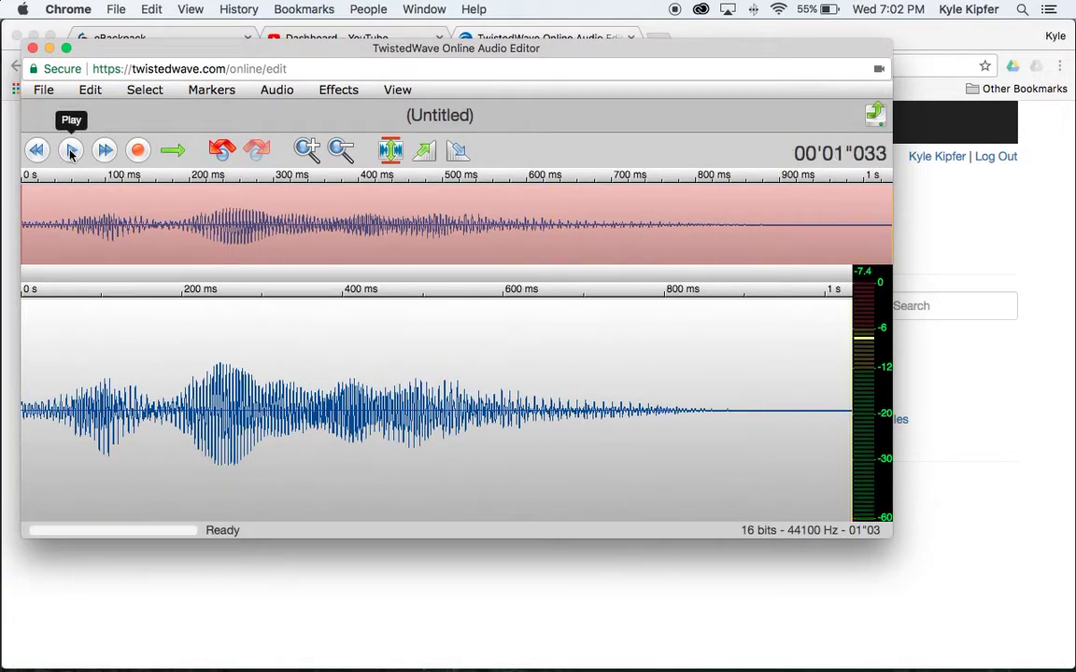
pyautogui.click(71, 152)
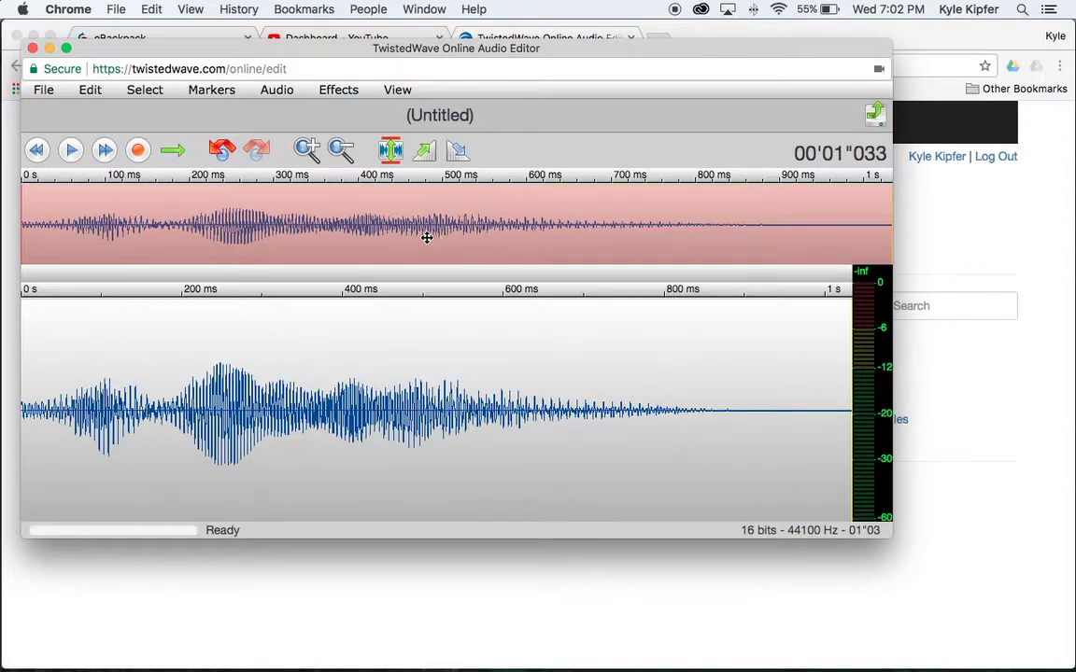
# Export the clip to Google Drive as MP3 audio with the title "woo"
pyautogui.click(878, 115)
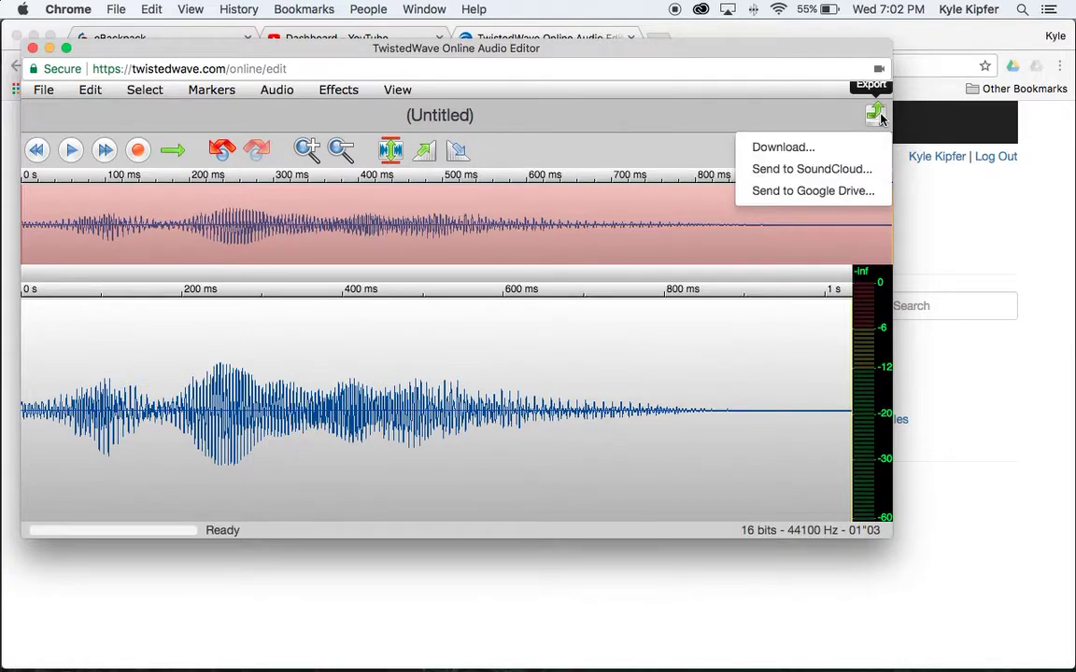
pyautogui.click(808, 190)
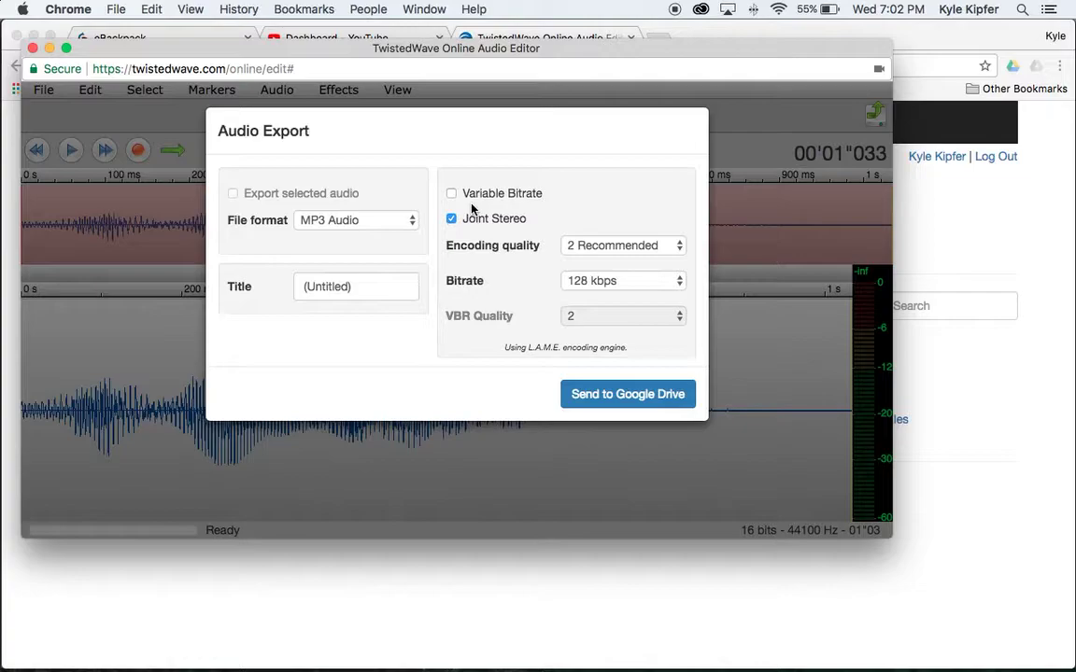
pyautogui.click(355, 289)
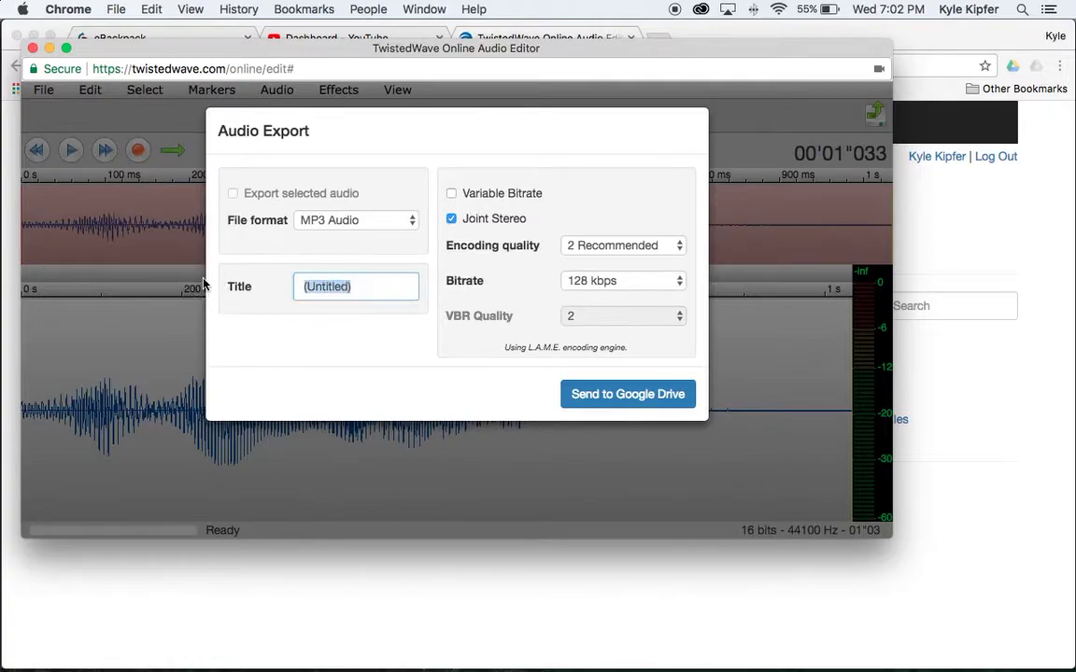
pyautogui.write('woo')
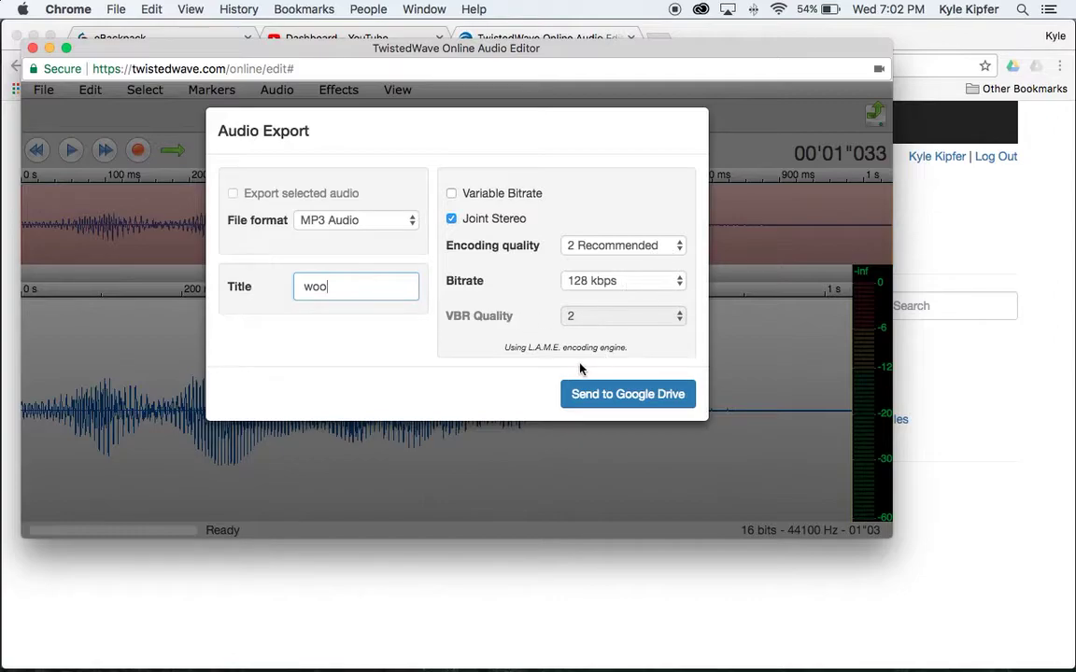
pyautogui.click(659, 406)
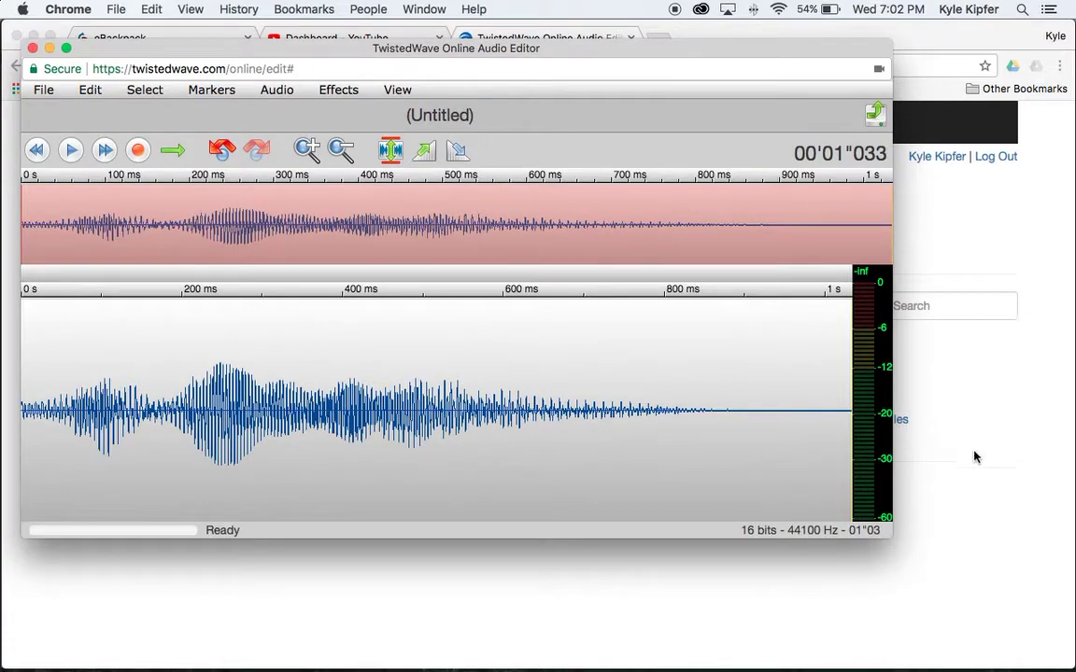
# Bring the main browser window forward and open Google Drive by way of Gmail in a new tab
pyautogui.click(980, 387)
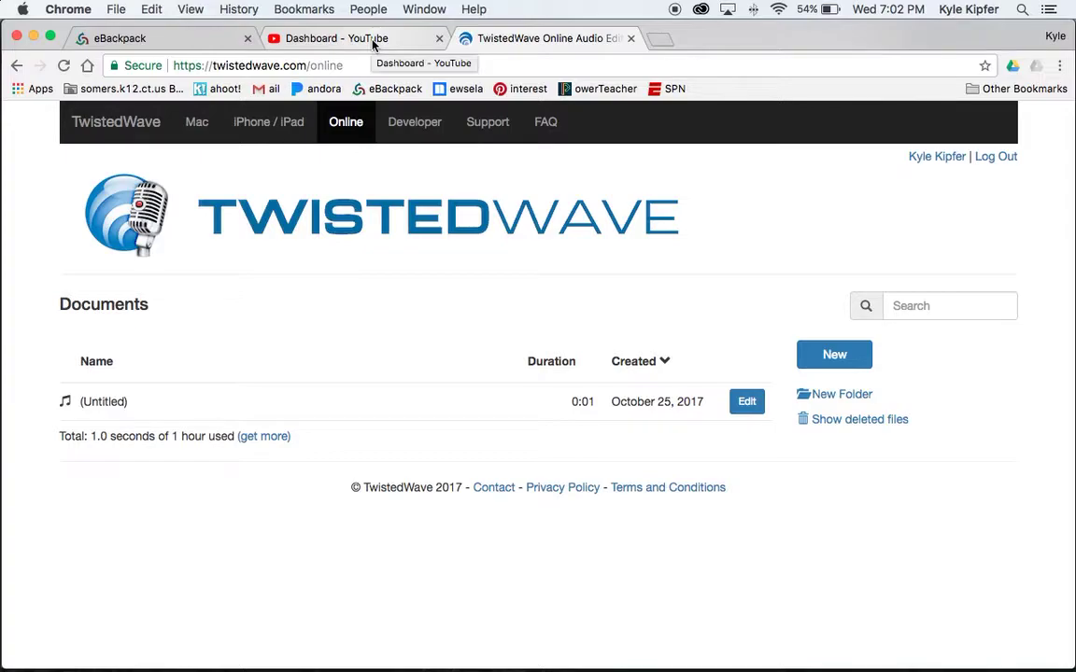
pyautogui.press('super+t')
pyautogui.click(264, 91)
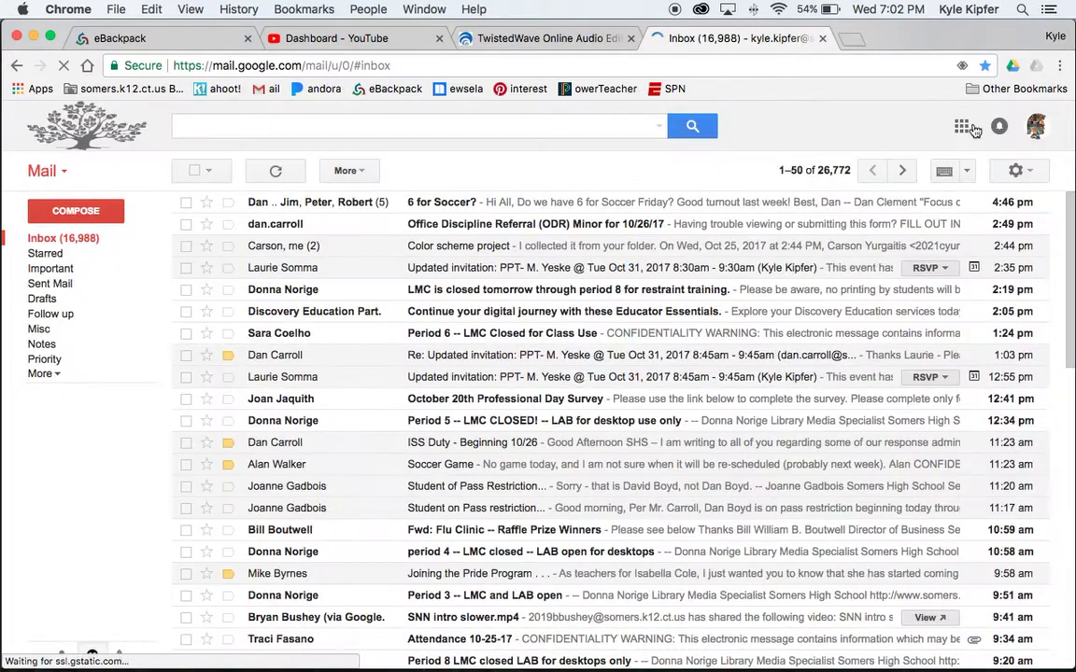
pyautogui.click(960, 121)
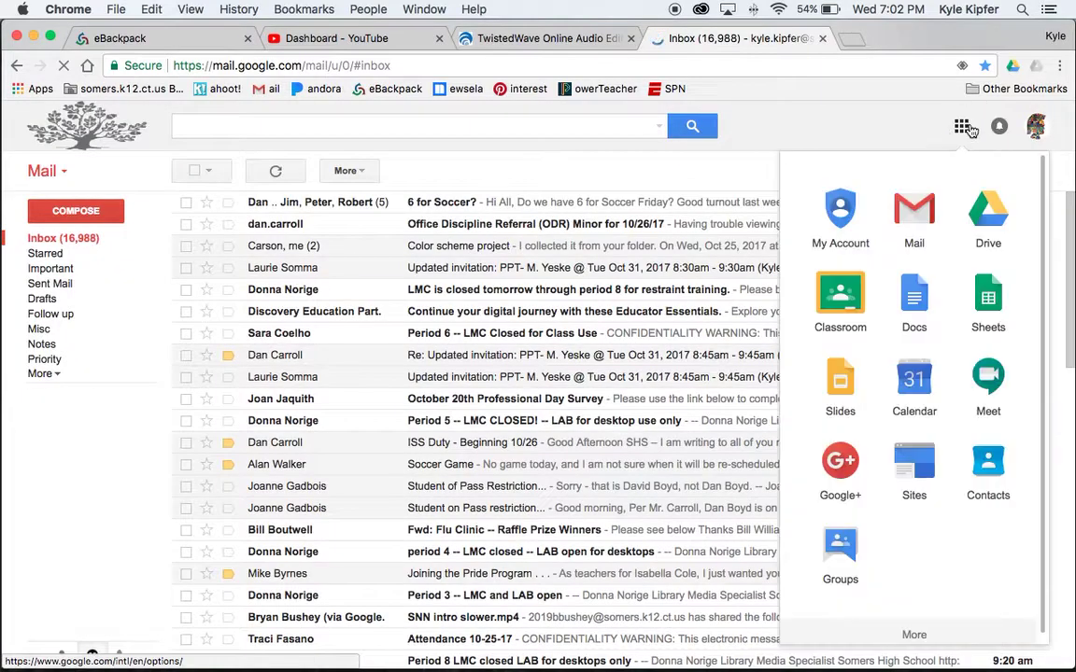
pyautogui.click(996, 207)
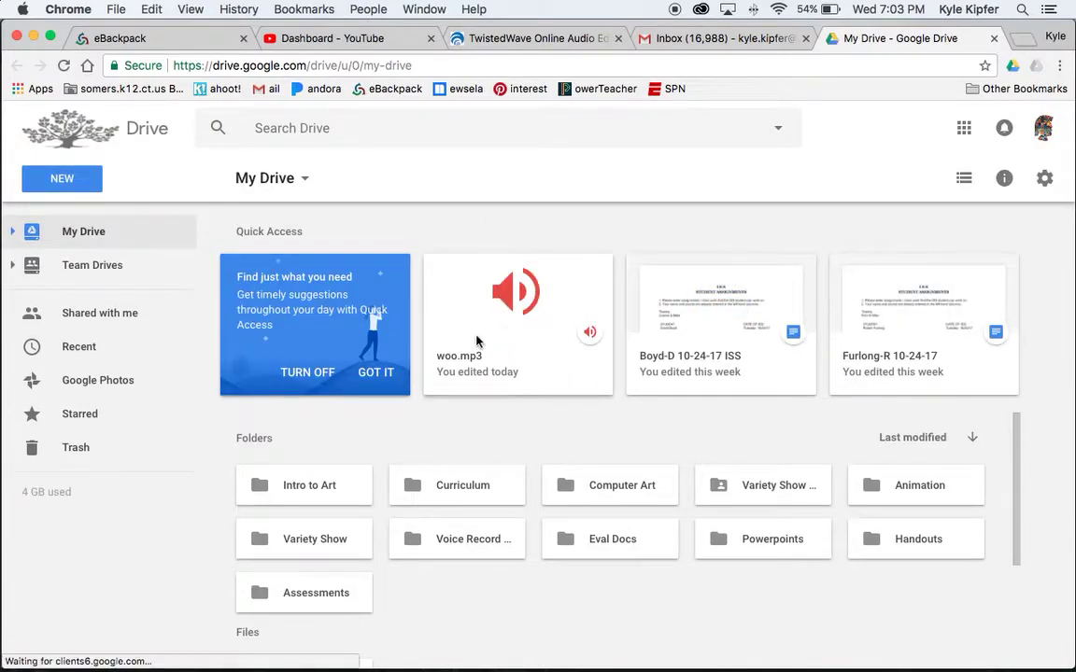
# Open woo.mp3 from Google Drive's Quick Access files and download it to the computer
pyautogui.click(512, 325)
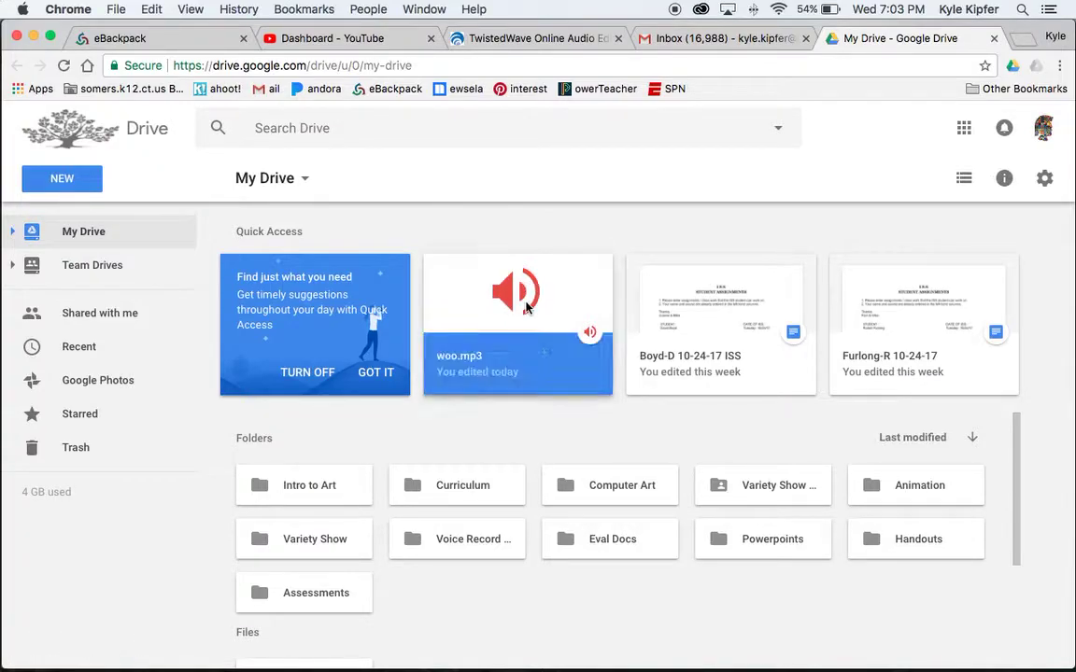
pyautogui.doubleClick(514, 331)
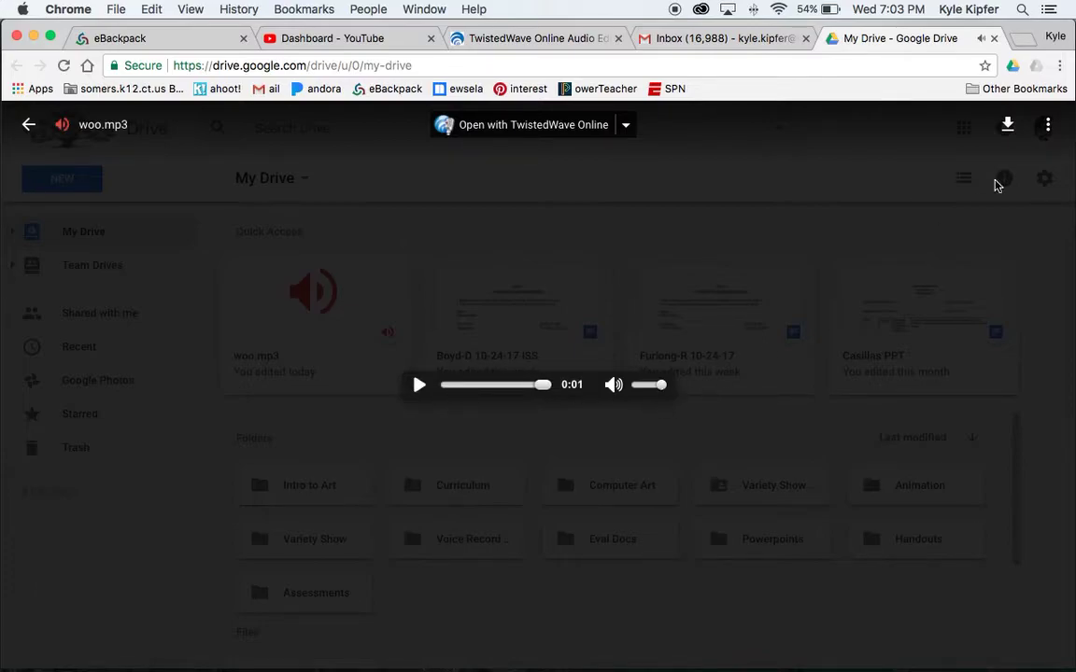
pyautogui.click(1009, 127)
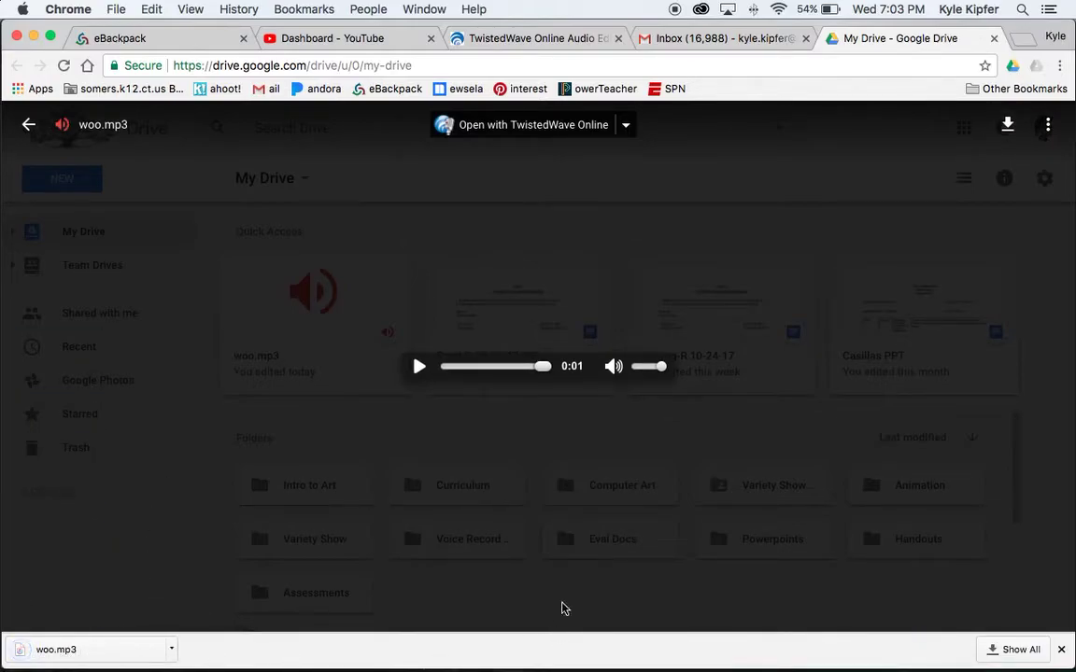
# Switch to Adobe Animate CC and inspect the frame 1 artwork on the mouth, nose, eyes, head and pizza layers
pyautogui.moveTo(551, 659)
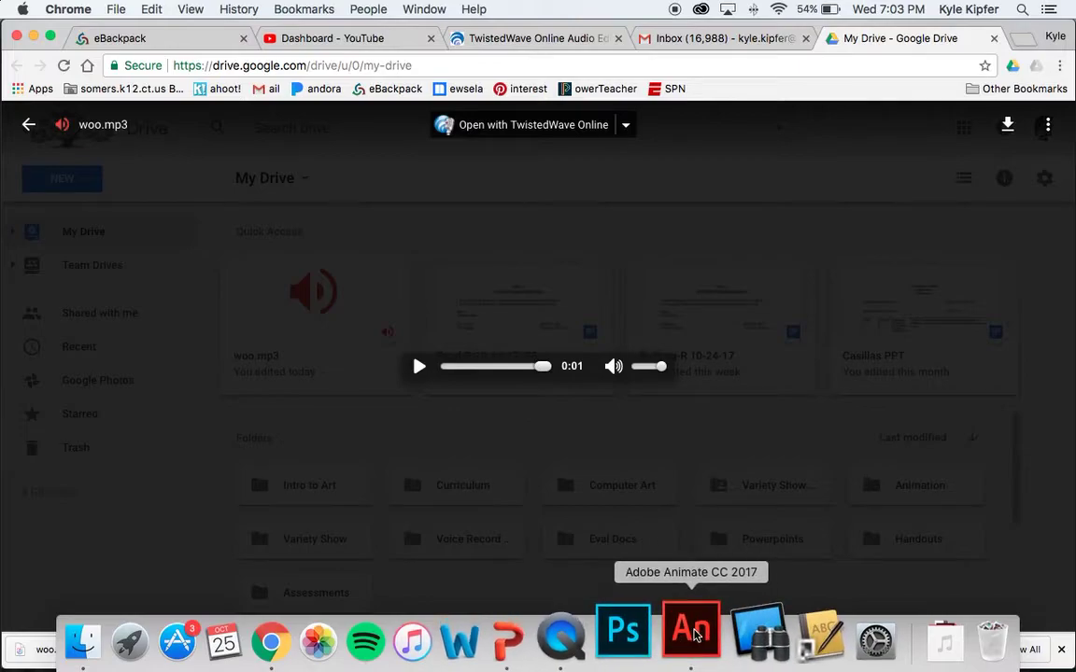
pyautogui.click(692, 633)
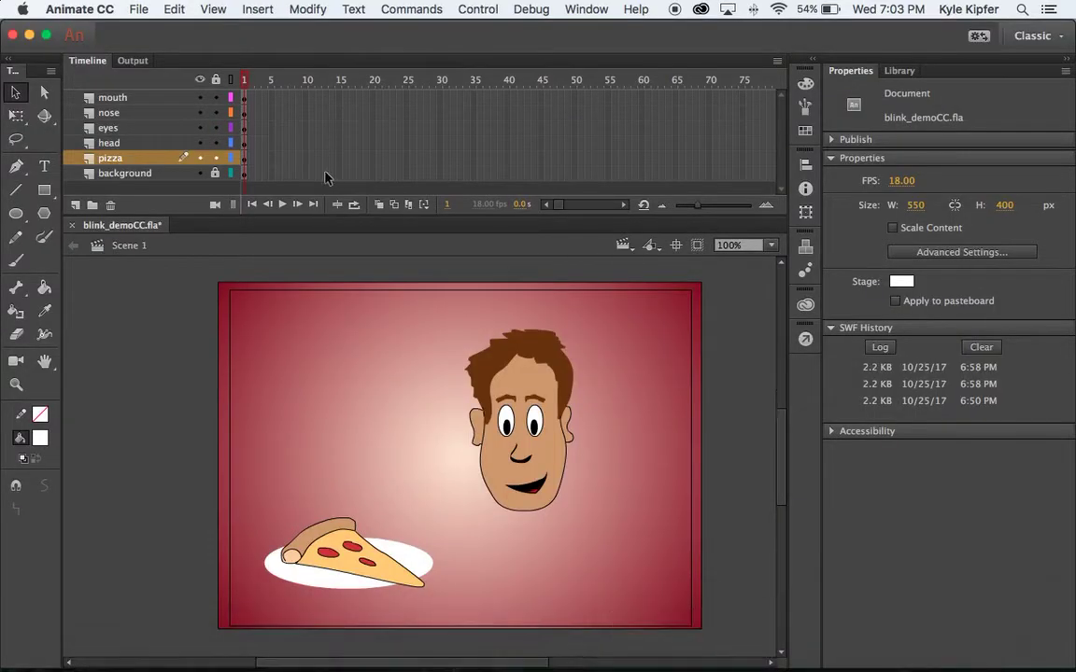
pyautogui.click(245, 99)
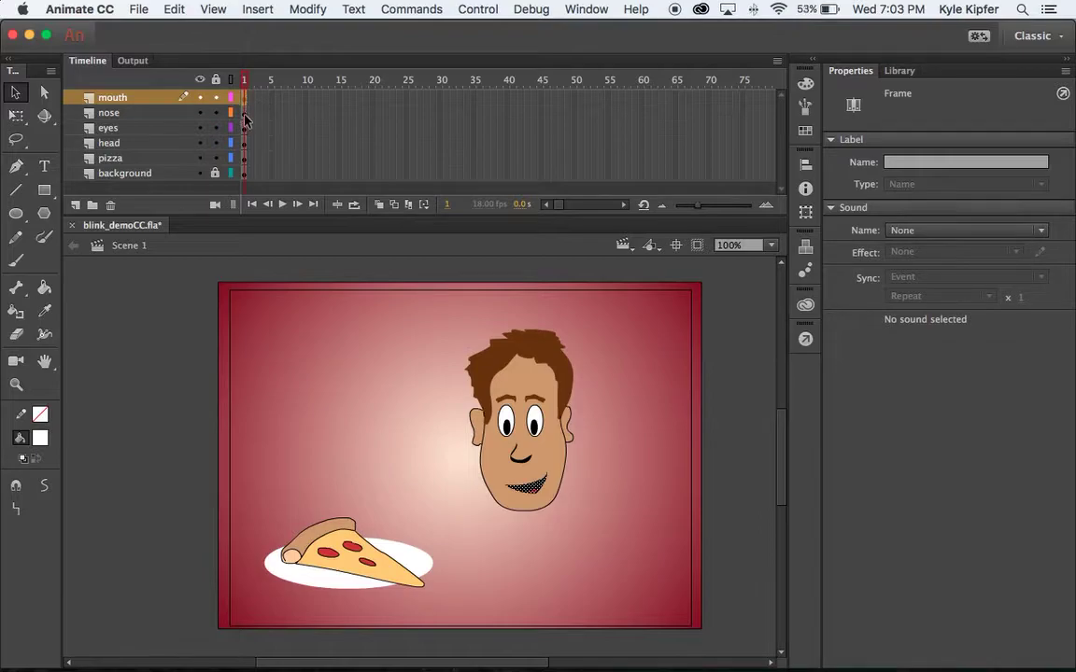
pyautogui.click(245, 113)
pyautogui.click(243, 128)
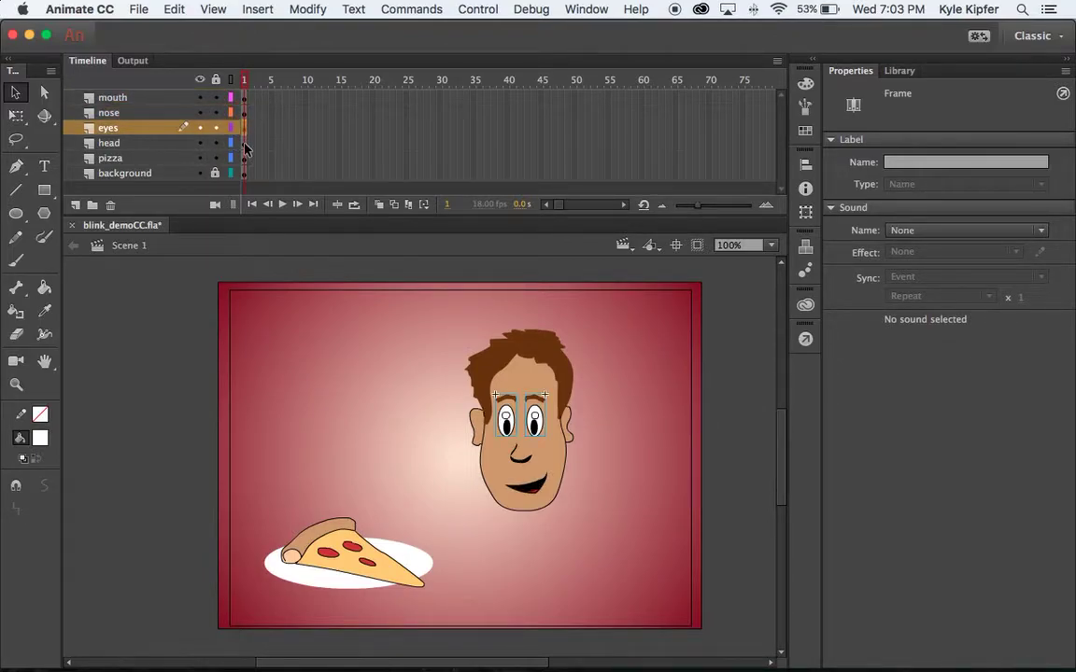
pyautogui.click(246, 144)
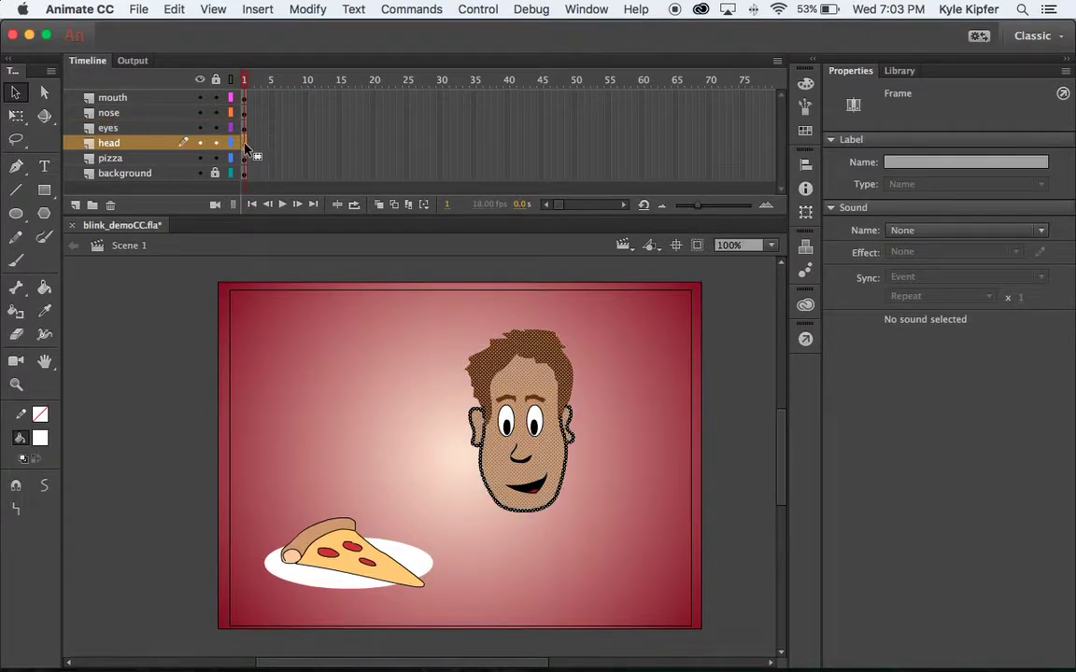
pyautogui.click(245, 158)
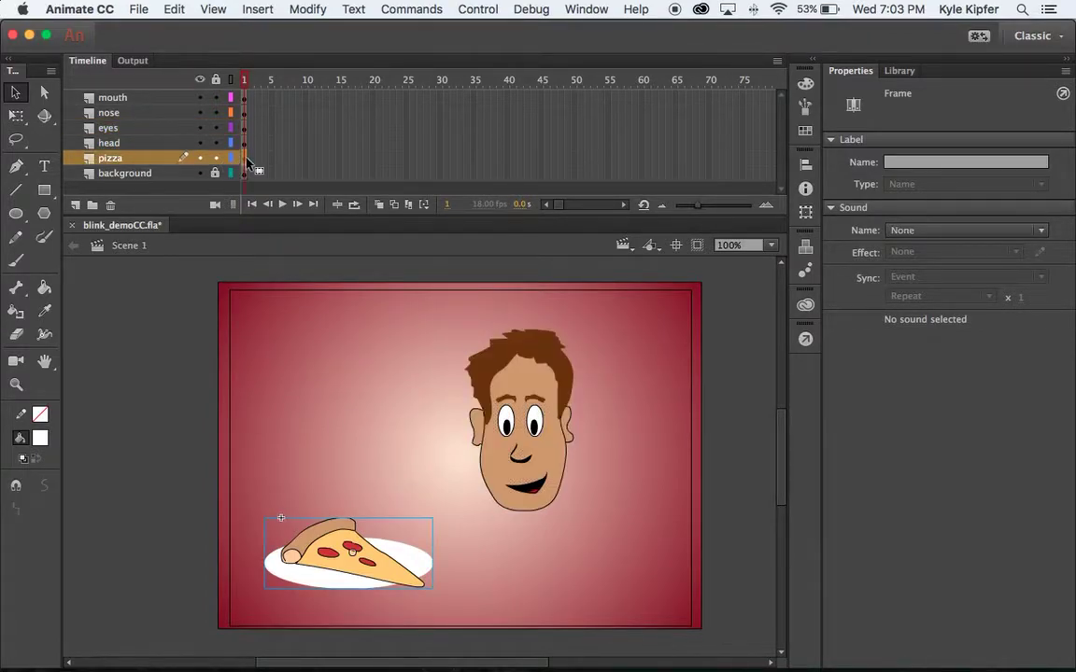
# Convert the artwork on the head layer to a graphic symbol named "head"
pyautogui.click(244, 143)
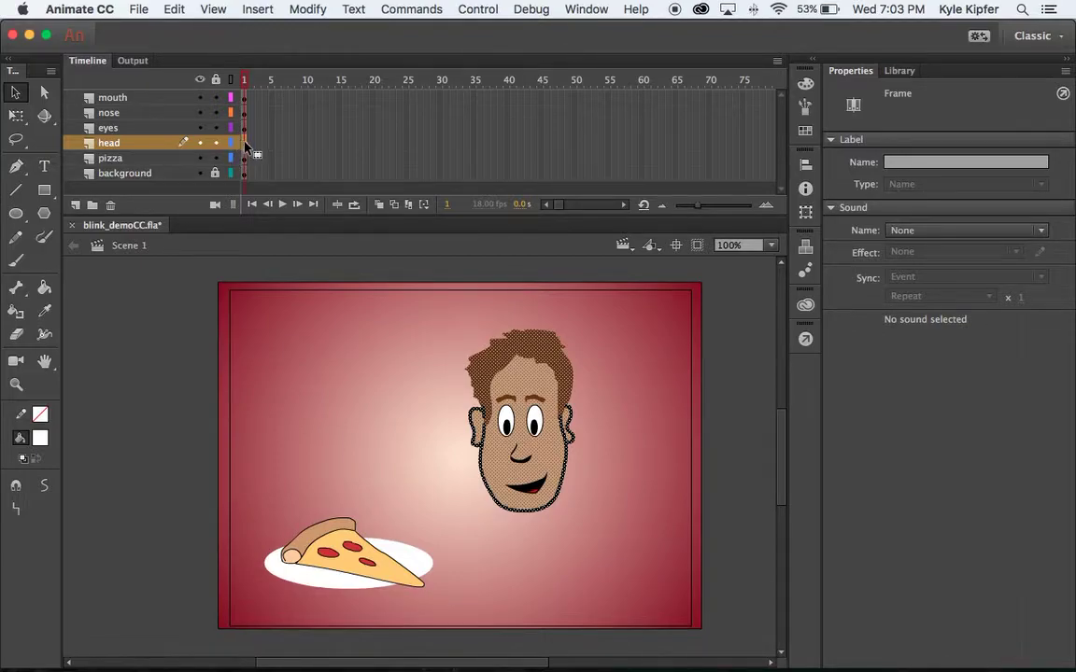
pyautogui.press('F8')
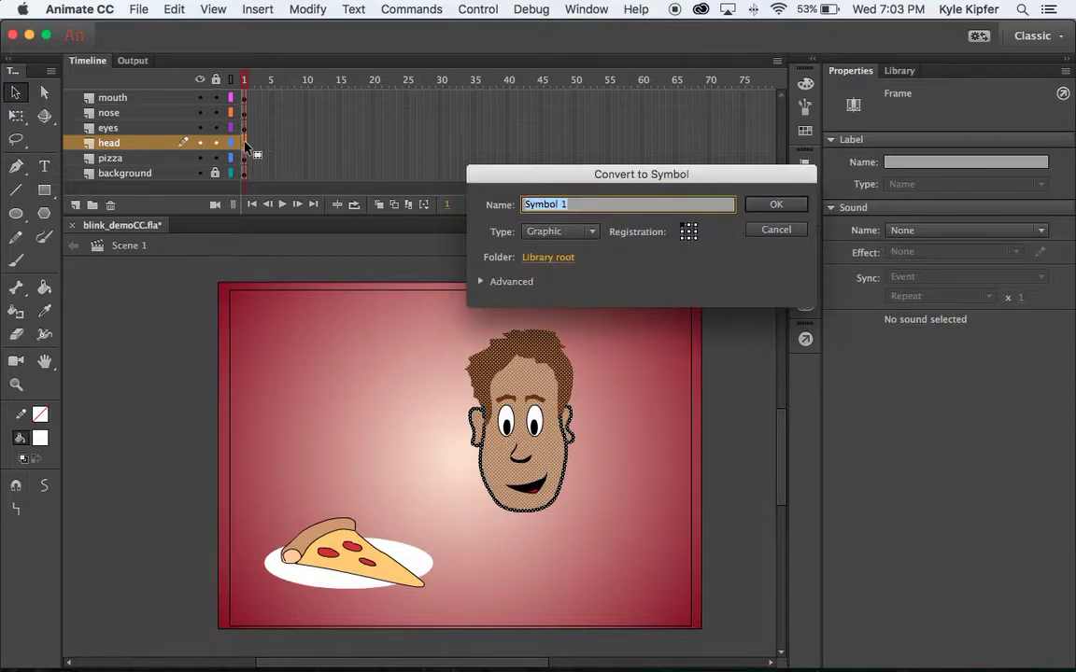
pyautogui.write('head')
pyautogui.press('Return')
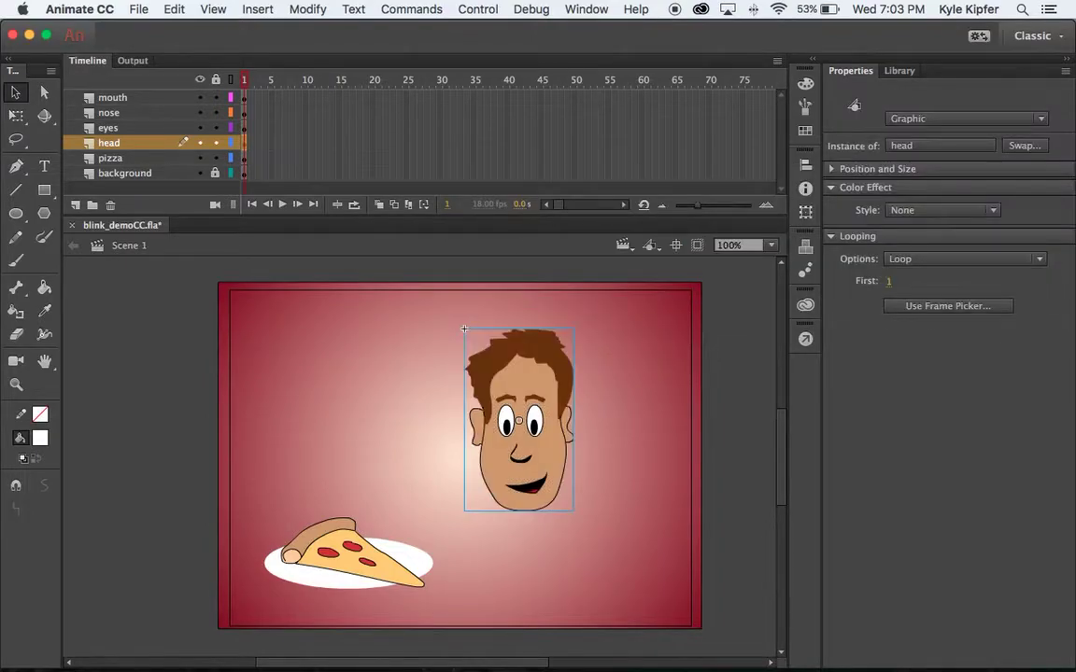
# Convert the artwork on the nose layer to a graphic symbol named "nose1"
pyautogui.click(247, 129)
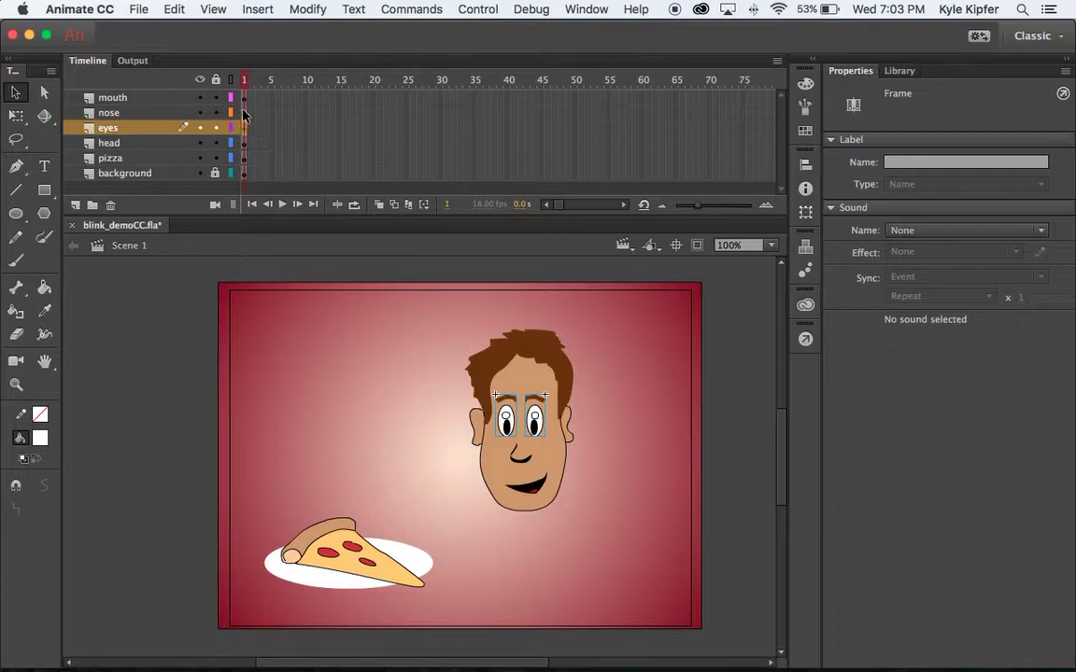
pyautogui.click(244, 112)
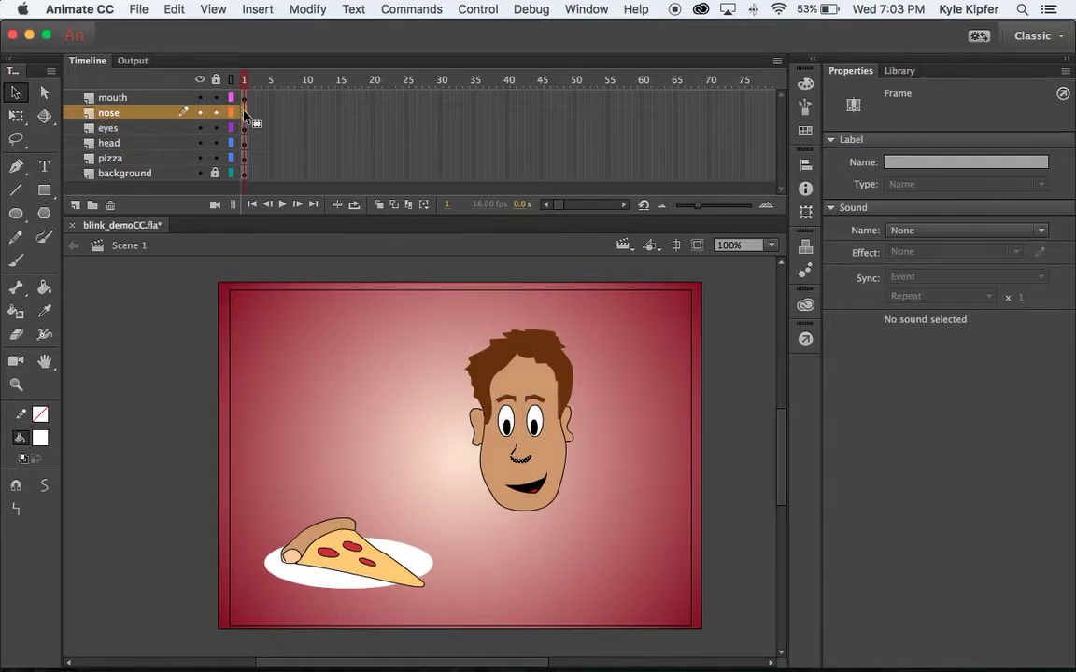
pyautogui.press('F8')
pyautogui.write('nose')
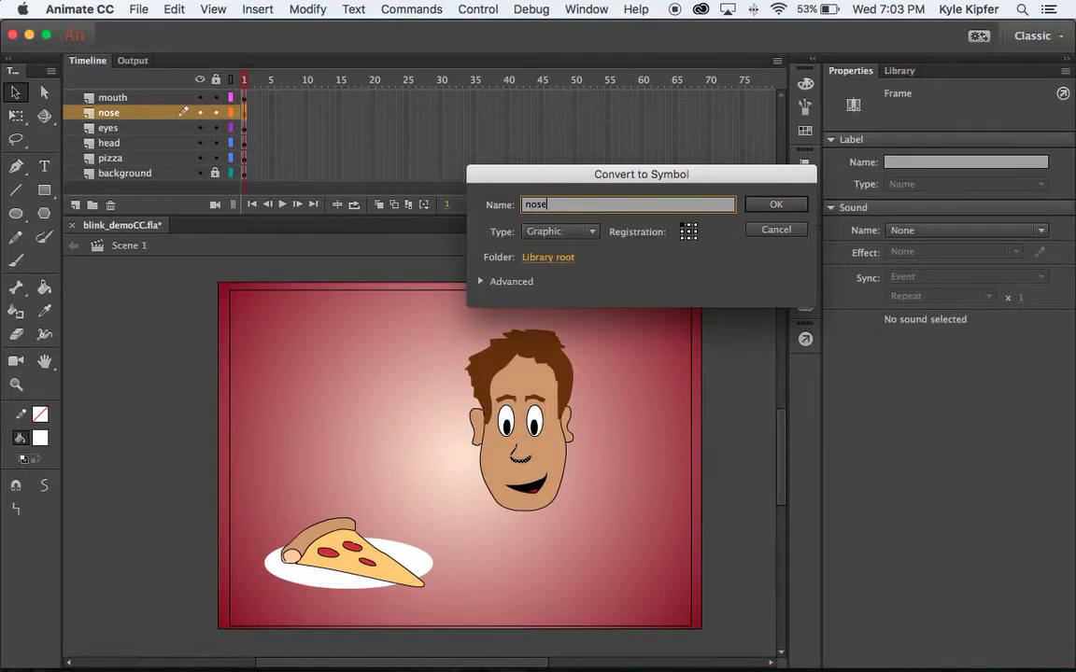
pyautogui.press('Return')
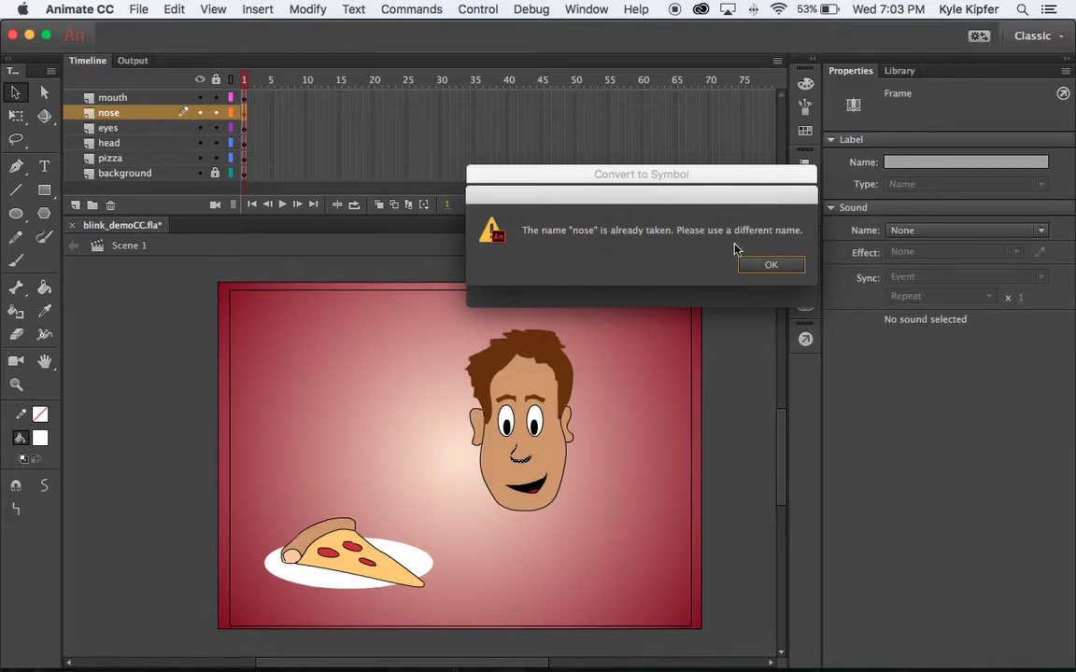
pyautogui.click(765, 267)
pyautogui.click(553, 203)
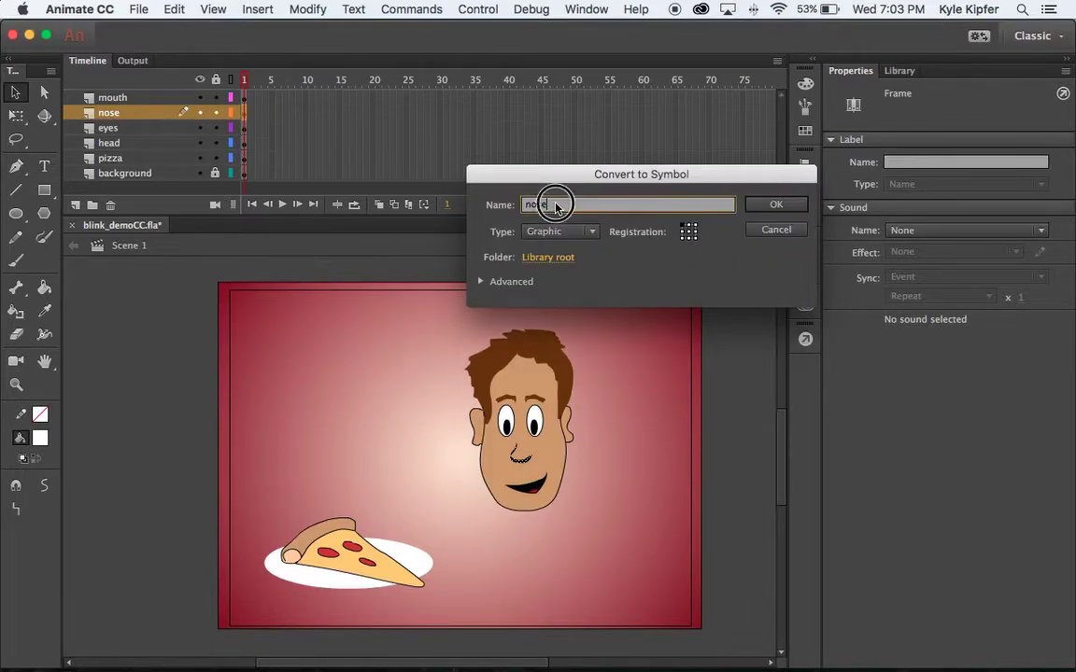
pyautogui.write('1')
pyautogui.press('Return')
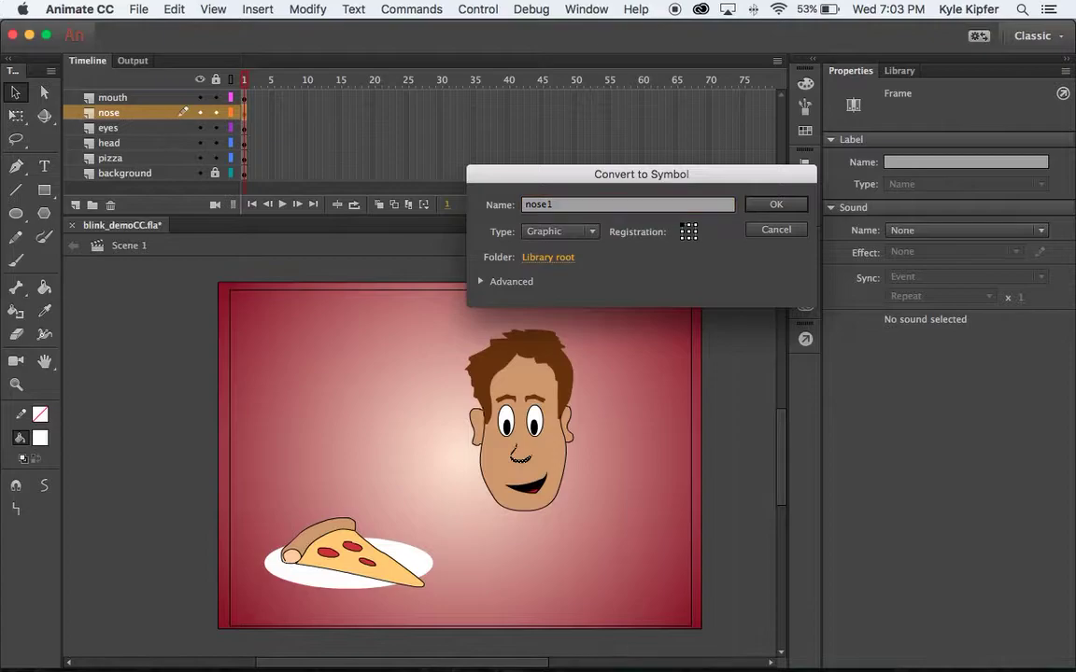
# Convert the artwork on the mouth layer to a graphic symbol named "mouth1"
pyautogui.click(245, 97)
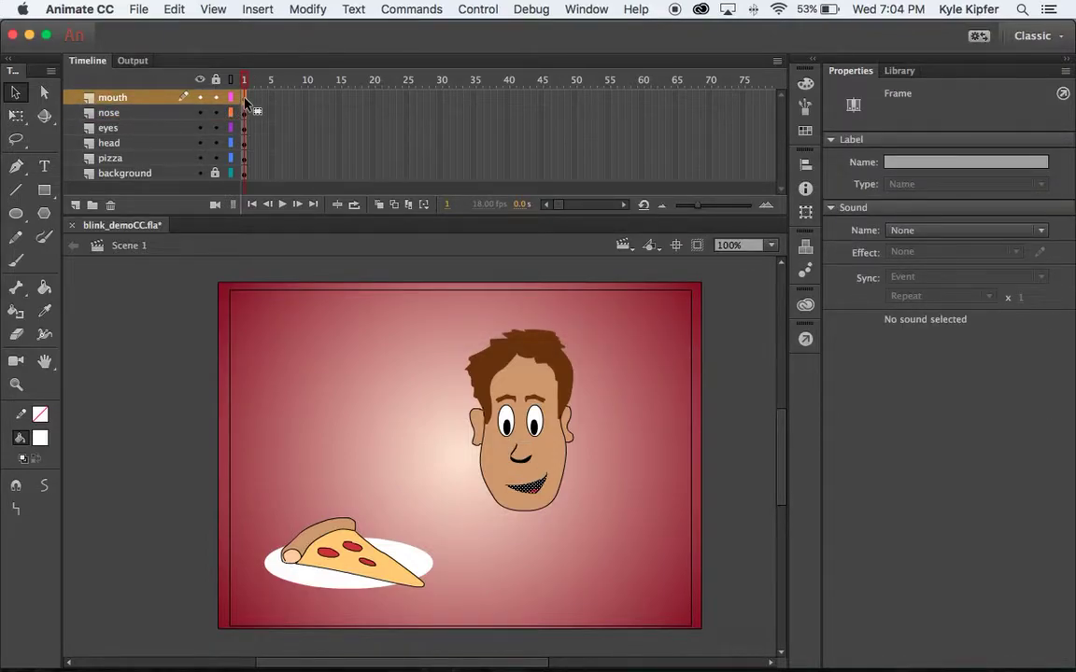
pyautogui.press('F8')
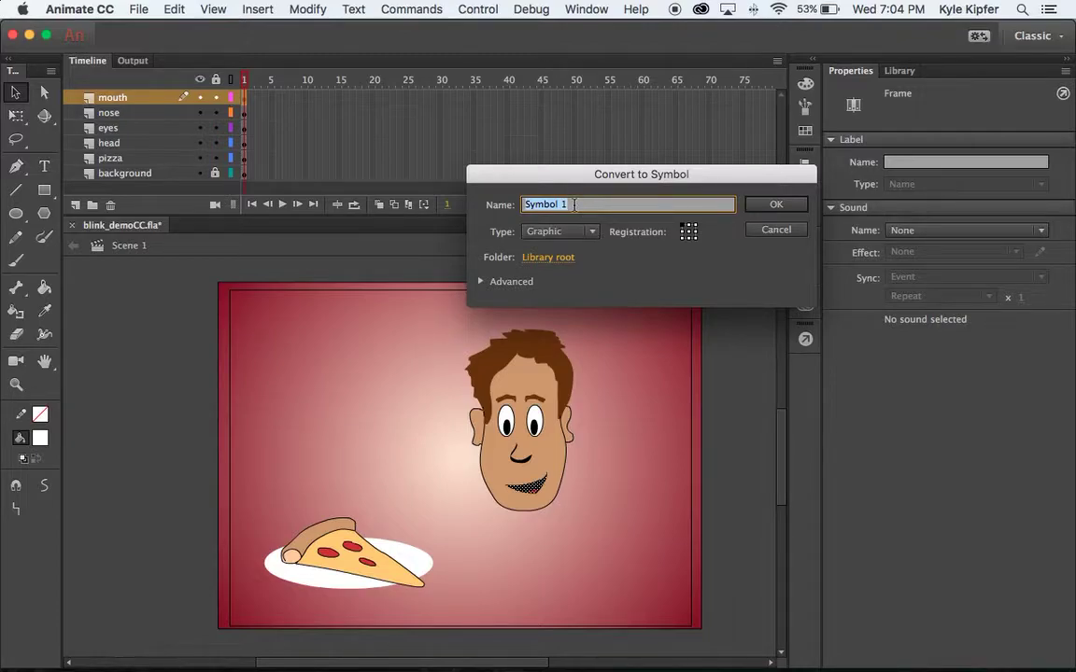
pyautogui.write('mouth1')
pyautogui.press('Return')
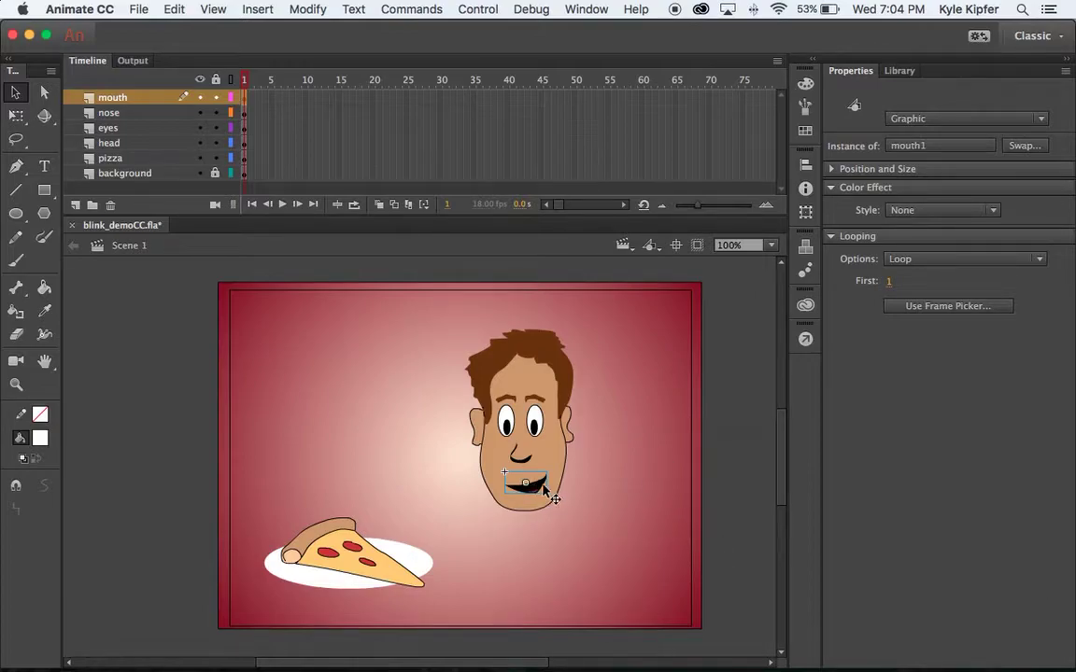
# Open the mouth1 symbol for editing and add a new layer named "sound" above its artwork
pyautogui.doubleClick(540, 490)
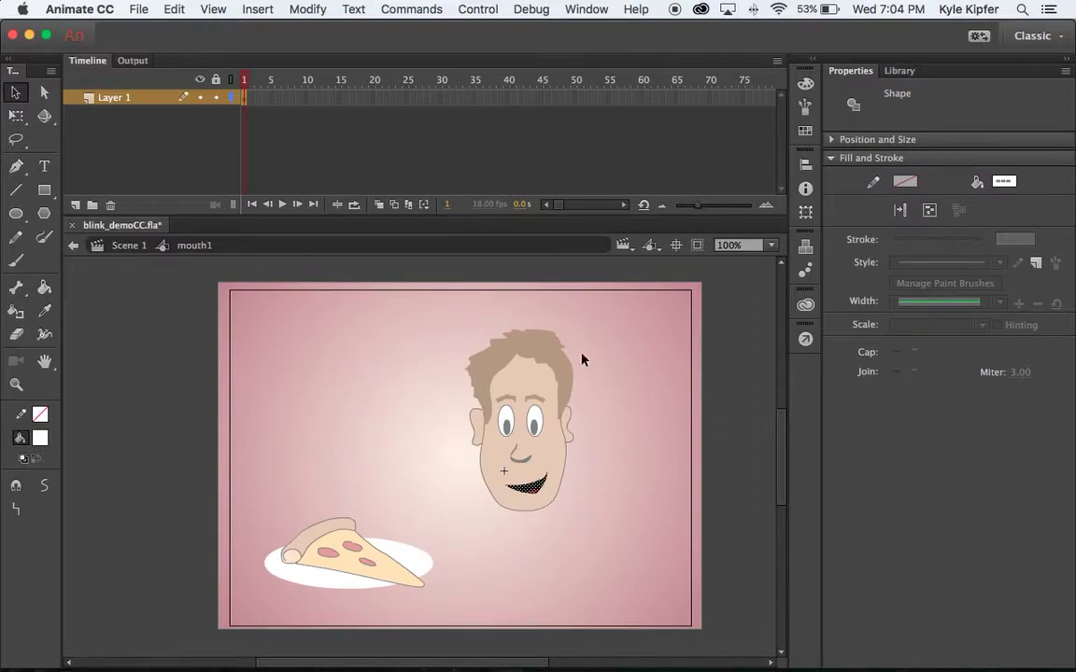
pyautogui.click(76, 205)
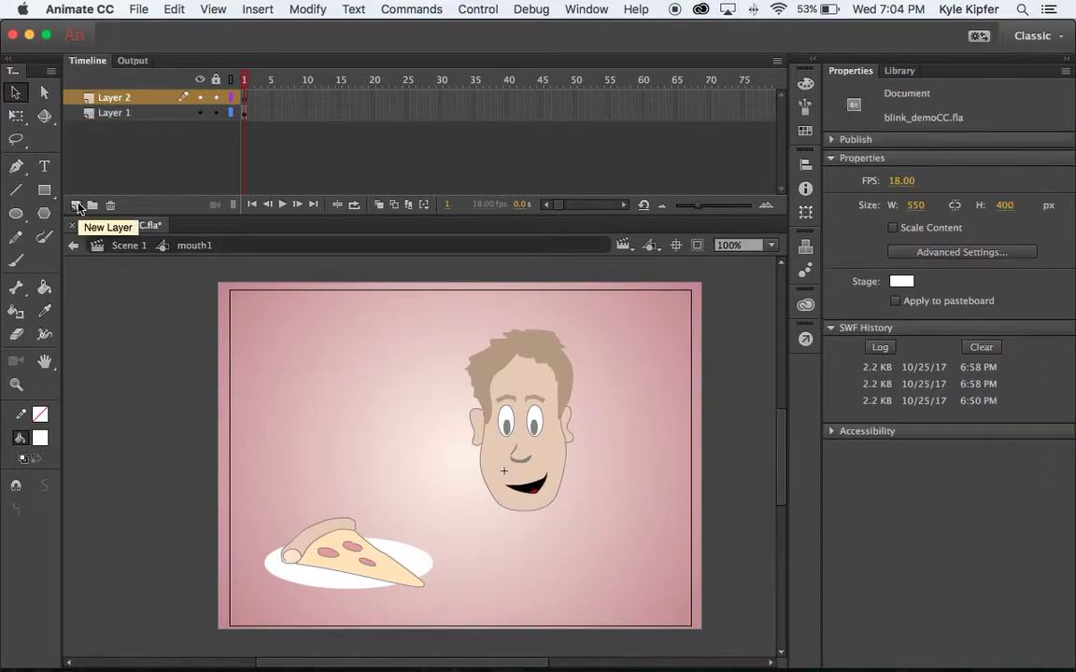
pyautogui.click(115, 101)
pyautogui.doubleClick(126, 96)
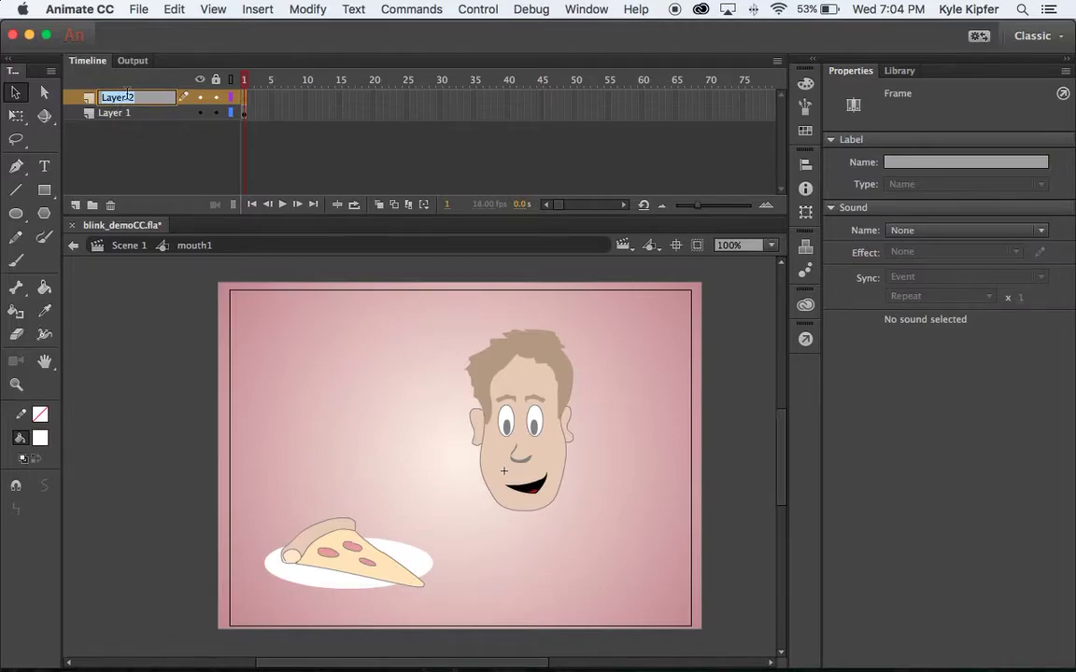
pyautogui.write('sound')
# Rename the mouth artwork's layer, Layer 1, as "mouth"
pyautogui.click(121, 112)
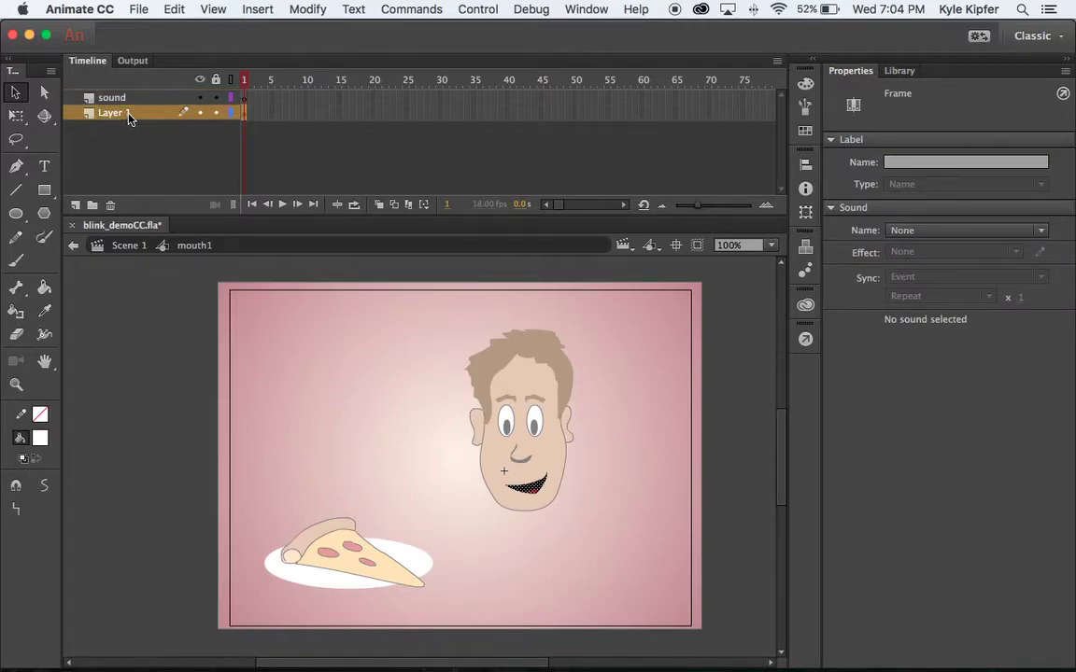
pyautogui.doubleClick(130, 114)
pyautogui.write('mouth')
pyautogui.press('Return')
# Extend the sound and mouth layers to frame 40 and deselect the artwork
pyautogui.moveTo(508, 92); pyautogui.dragTo(504, 109)
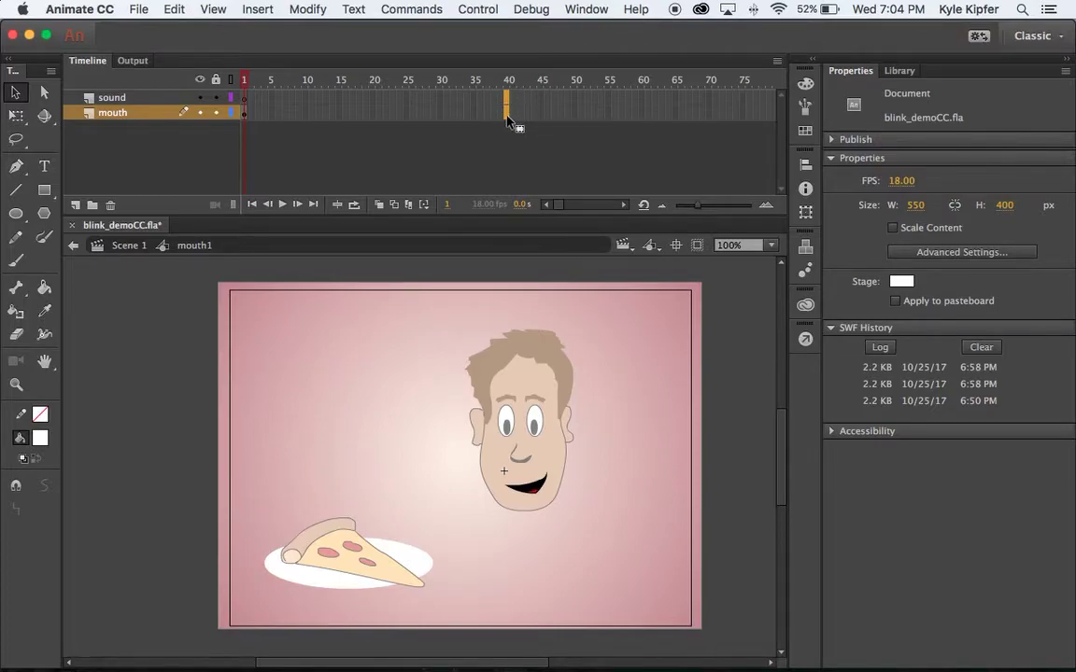
pyautogui.press('F5')
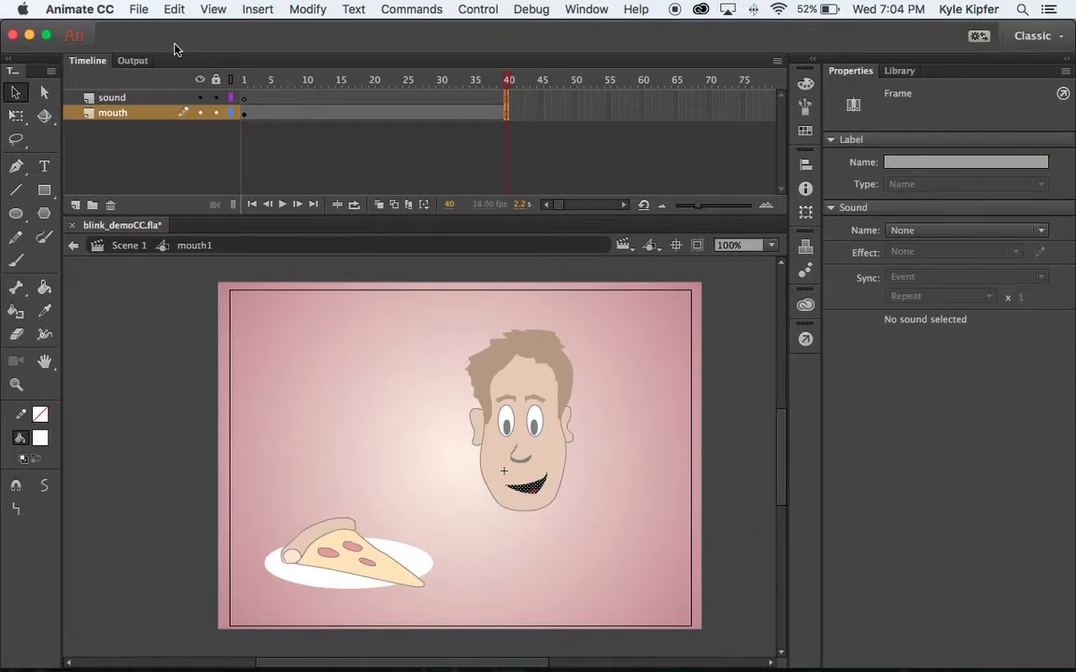
pyautogui.click(166, 297)
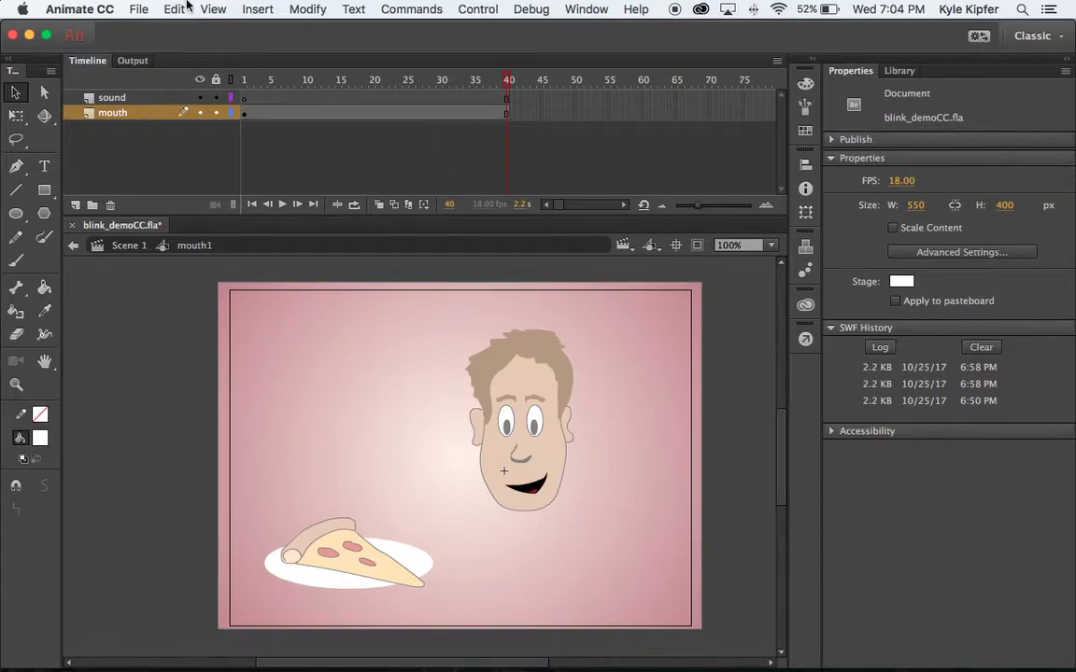
pyautogui.click(137, 10)
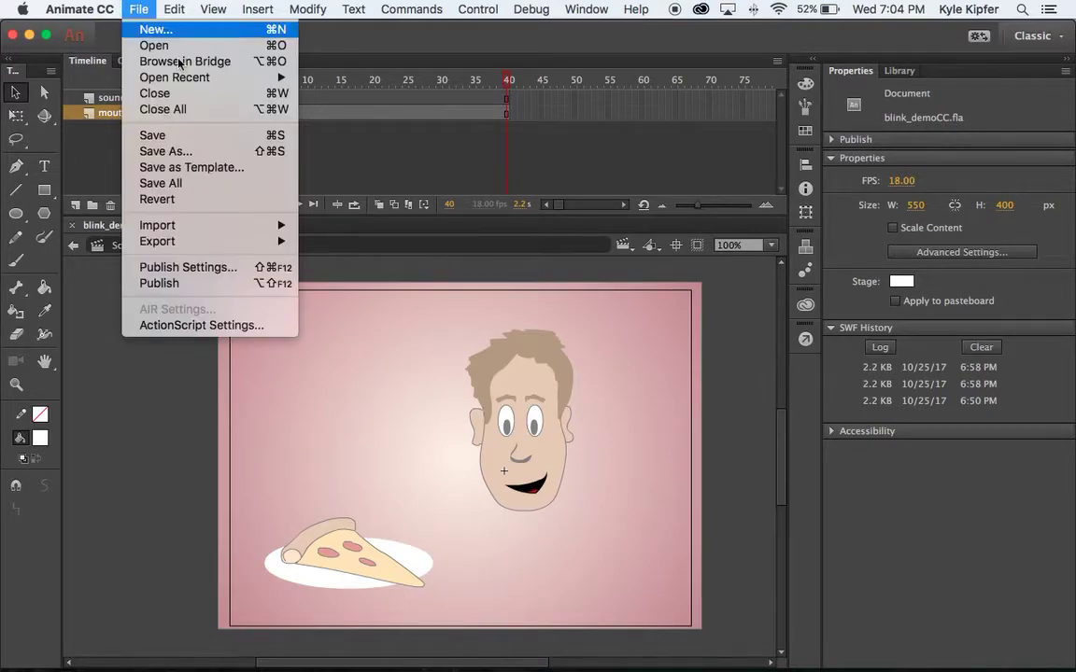
pyautogui.moveTo(254, 225)
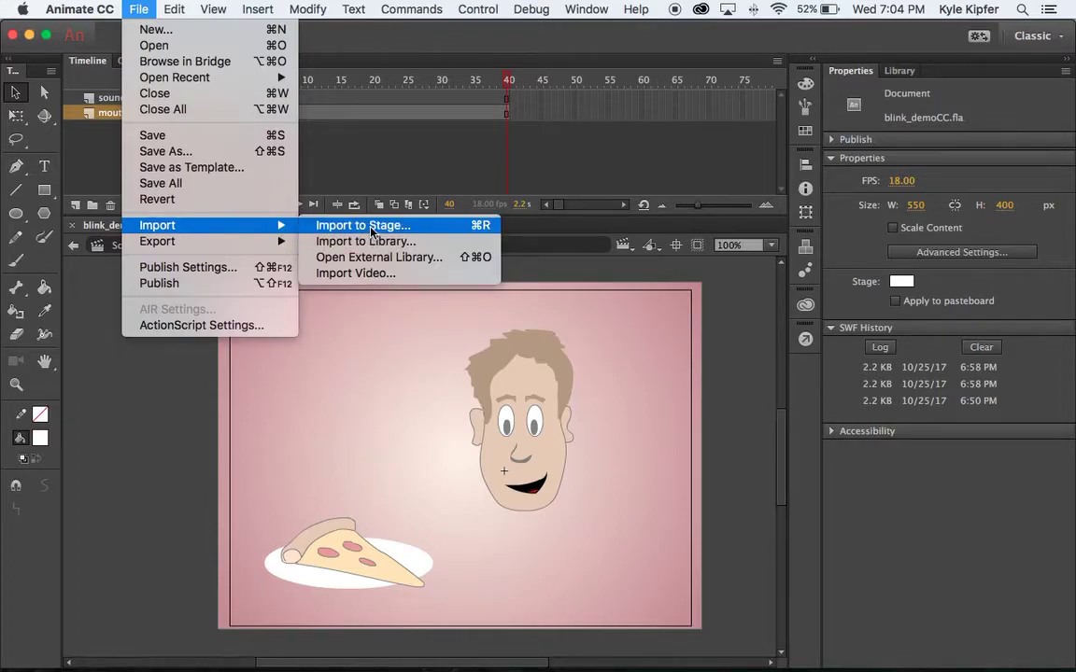
pyautogui.click(106, 64)
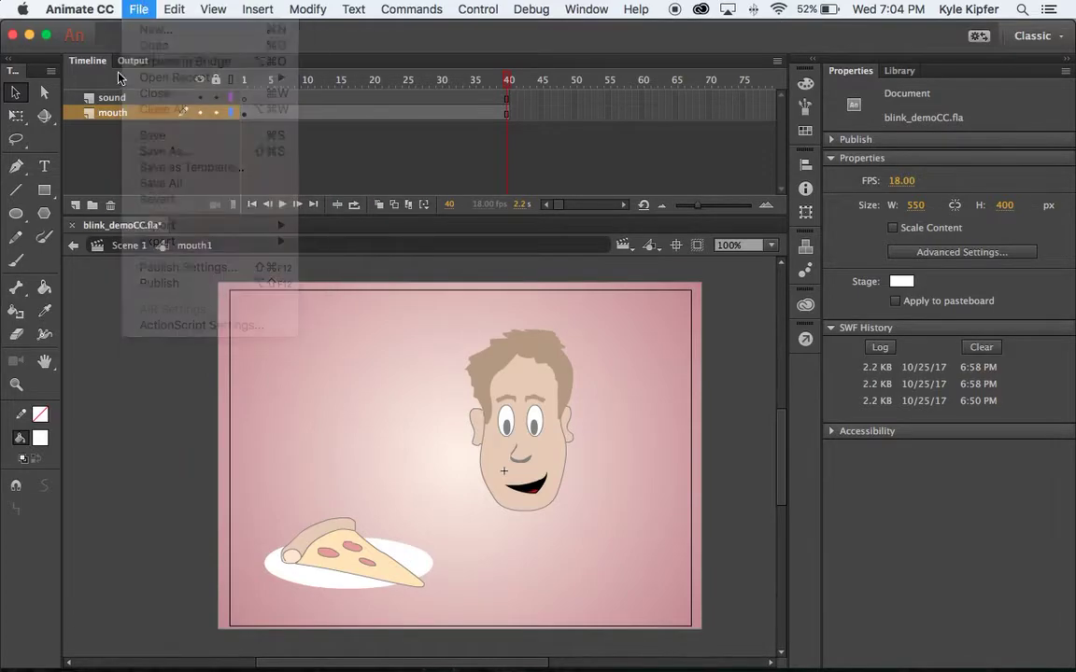
# Import woo.mp3 from the Downloads folder into the document library with the sound layer active
pyautogui.click(112, 98)
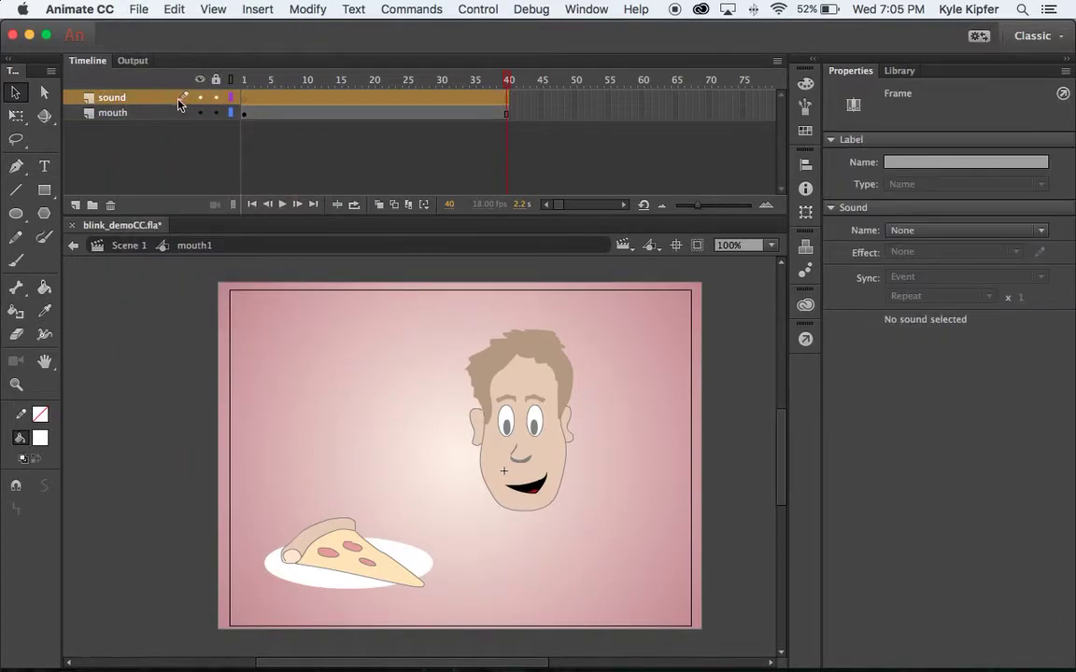
pyautogui.click(139, 7)
pyautogui.moveTo(199, 224)
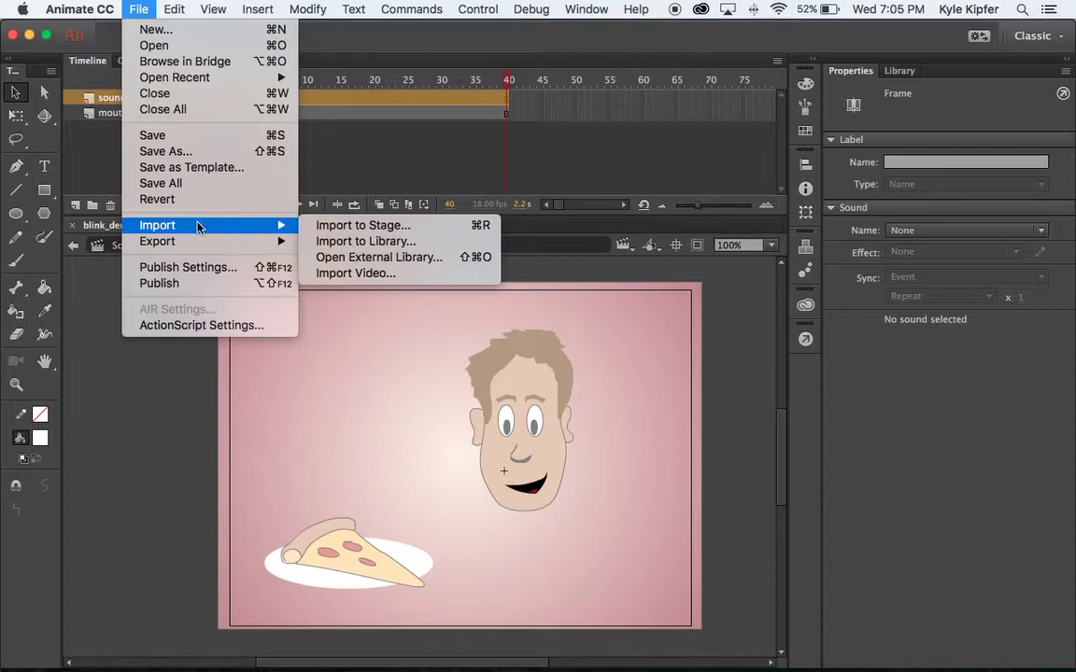
pyautogui.click(386, 245)
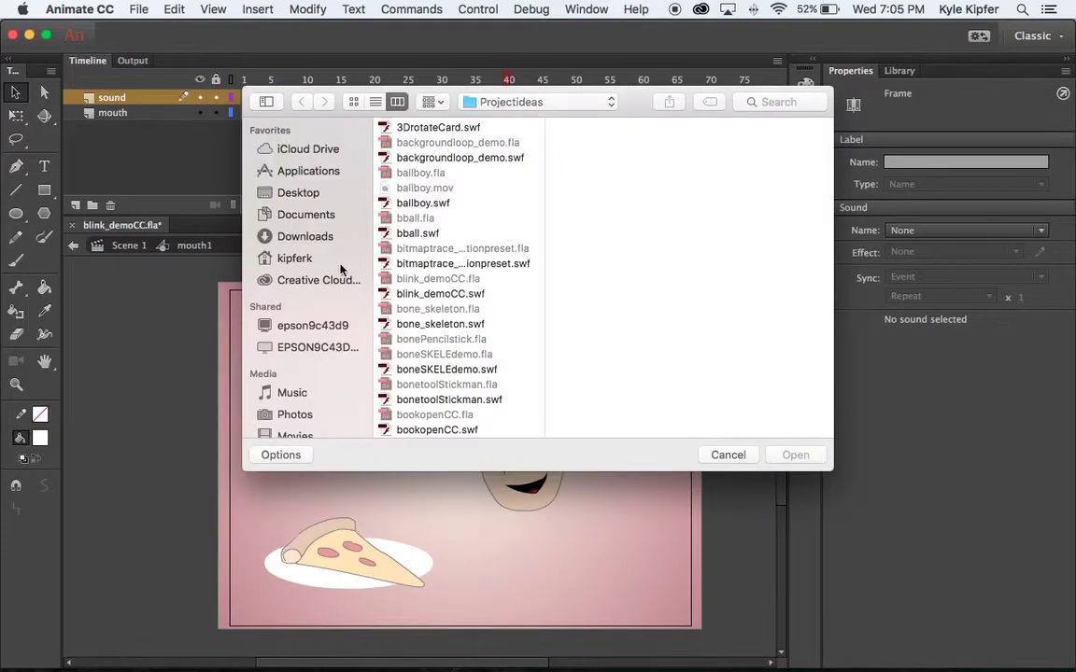
pyautogui.click(290, 236)
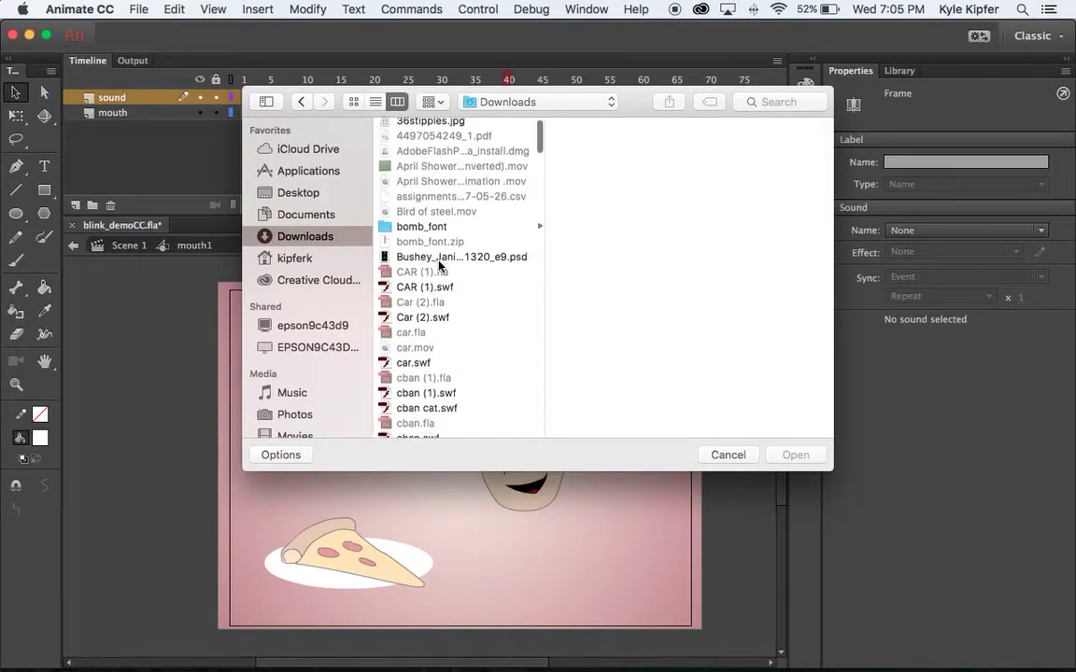
pyautogui.scroll(-20, 439, 266)
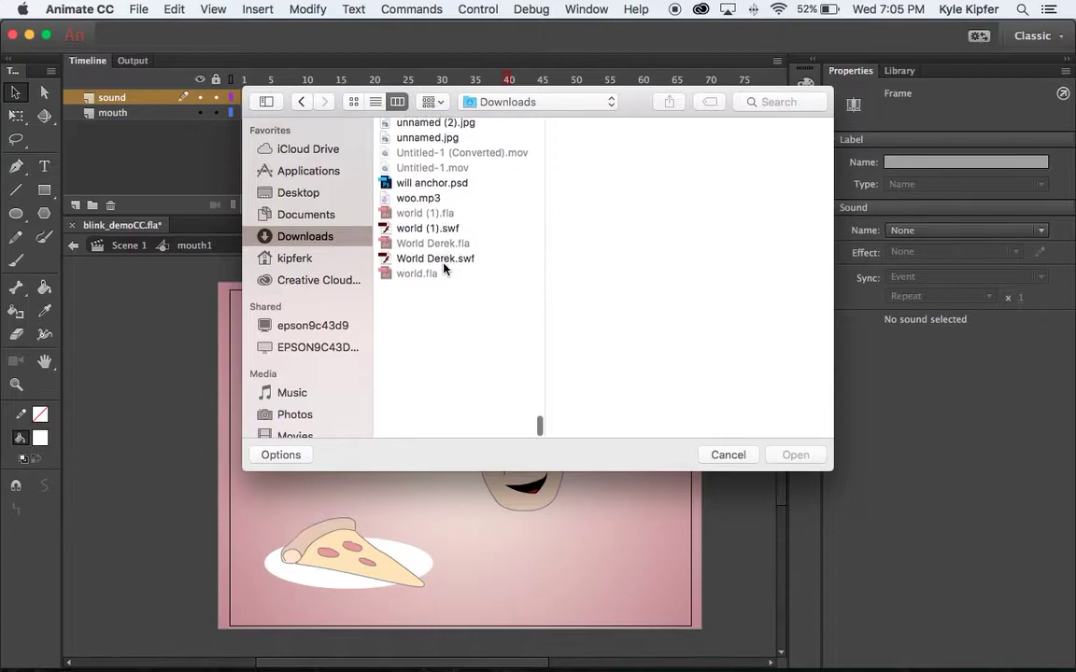
pyautogui.click(435, 356)
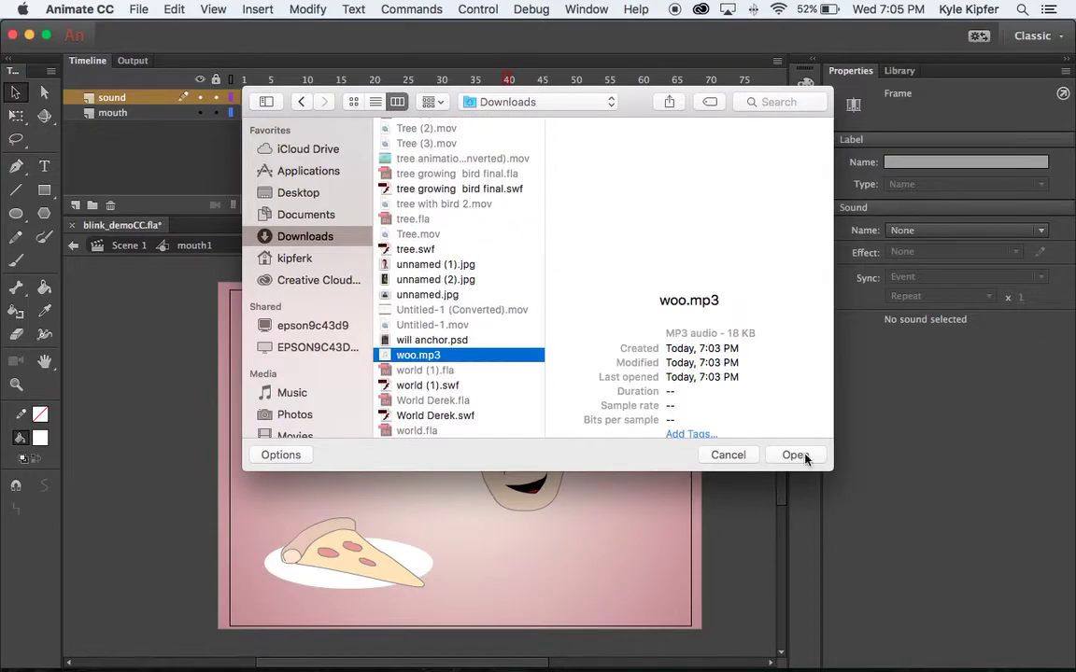
pyautogui.click(794, 455)
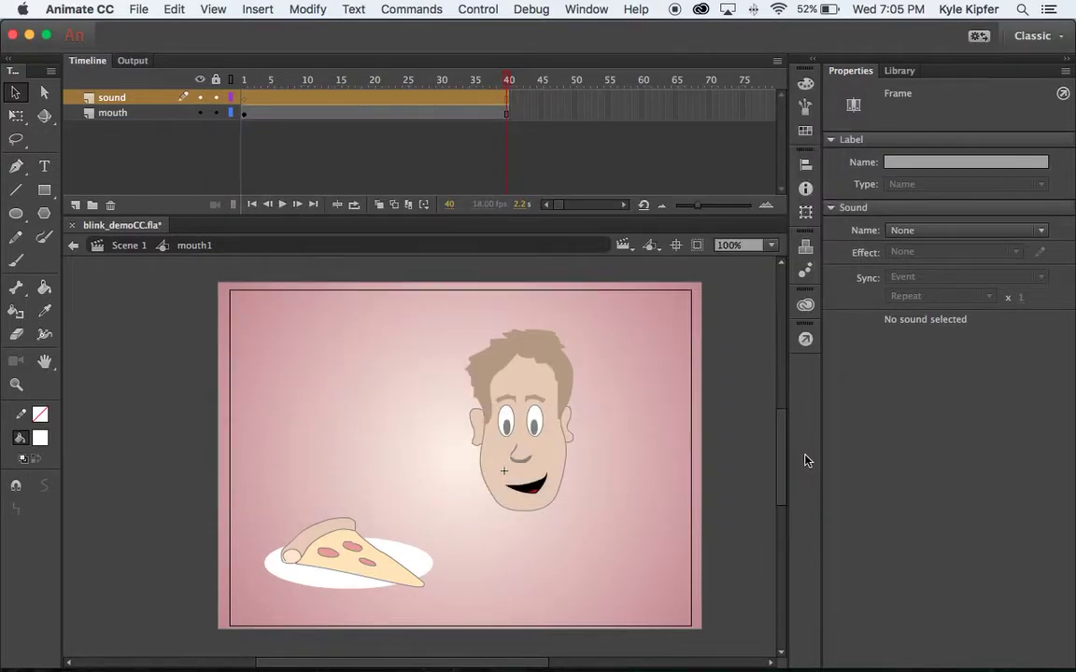
# Place woo.mp3 from the library on the sound layer of the mouth1 symbol and select frame 11 of the mouth layer
pyautogui.click(898, 72)
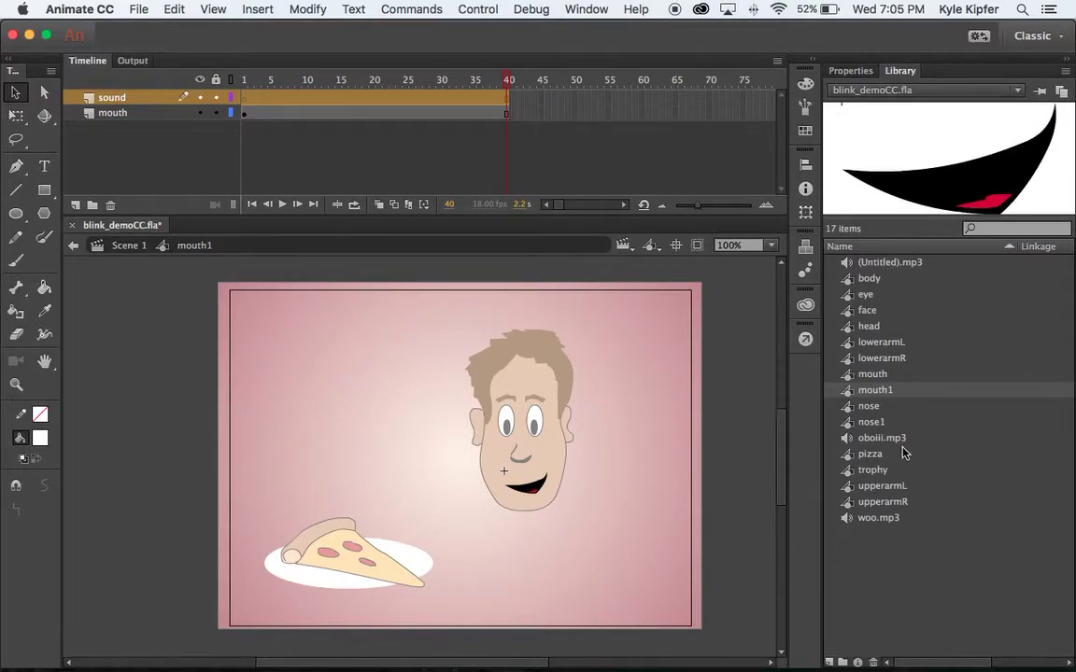
pyautogui.click(881, 519)
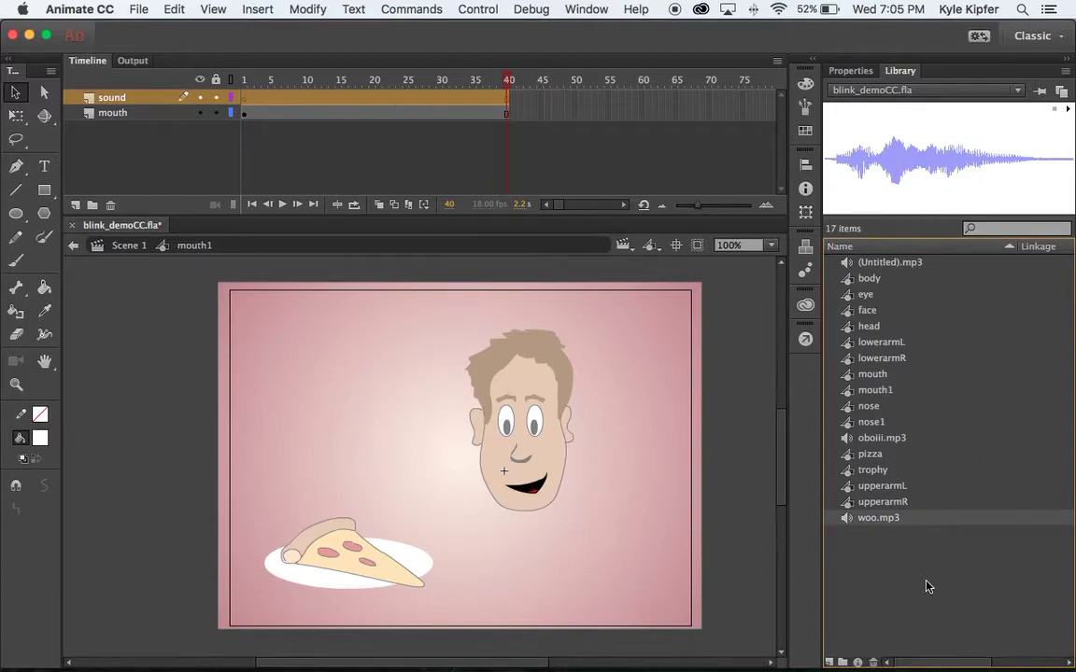
pyautogui.moveTo(876, 525); pyautogui.dragTo(422, 401)
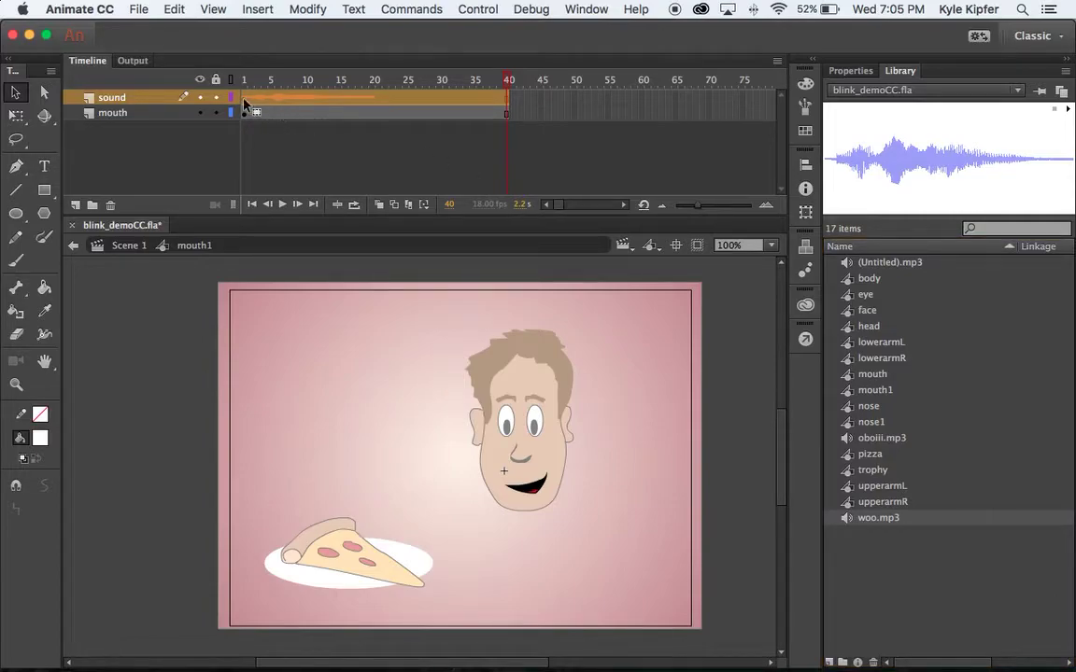
pyautogui.click(311, 112)
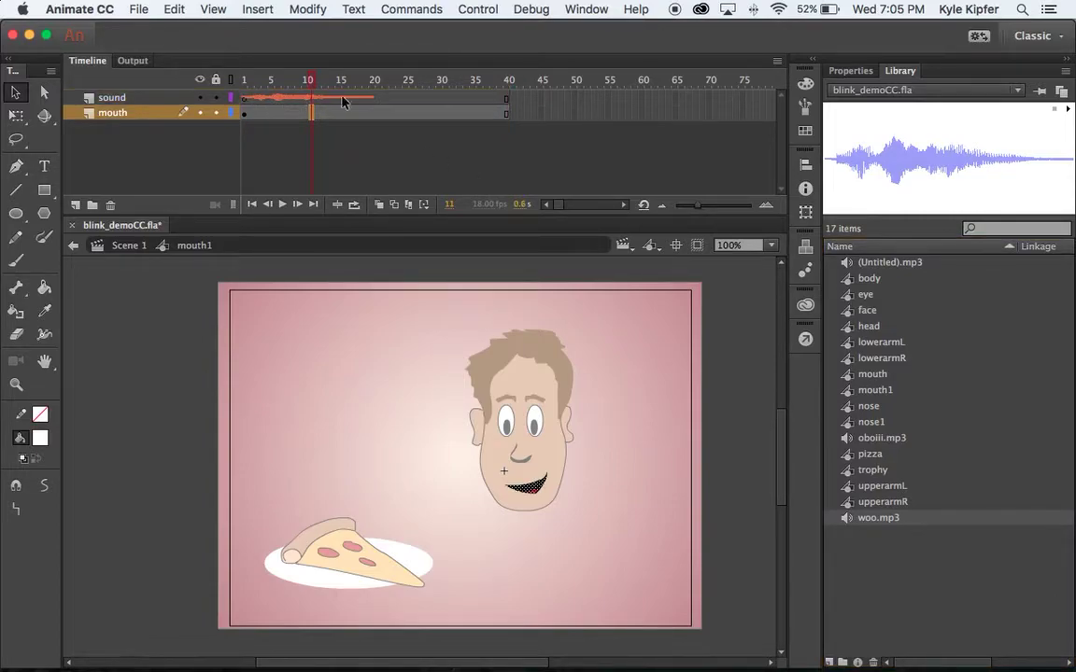
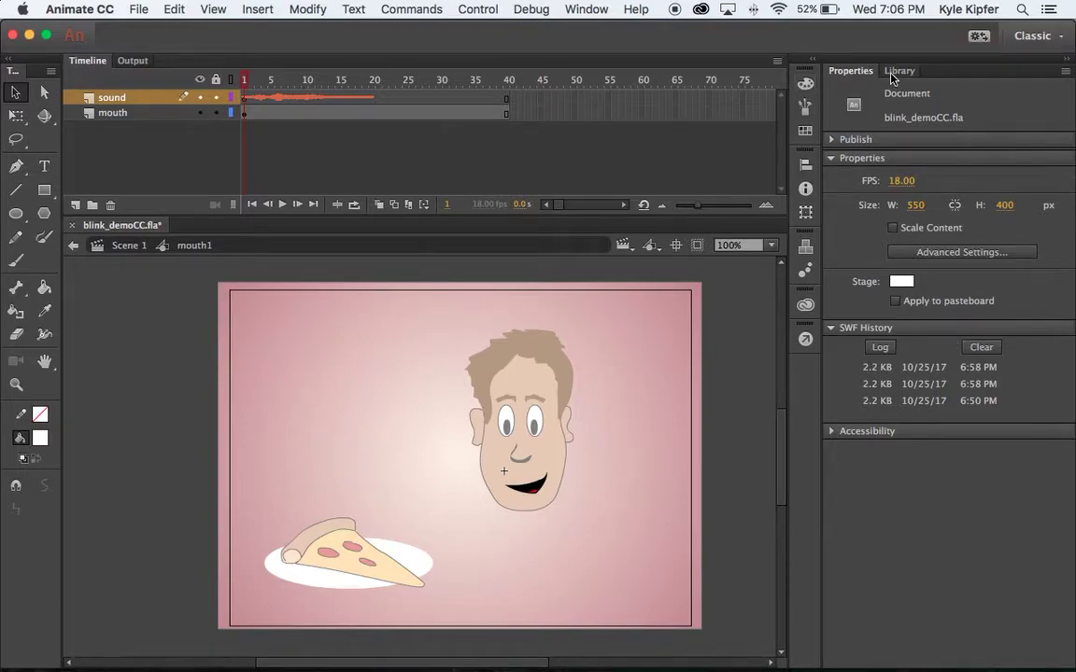
# Review the effect options for the sound on frame 1 and try lowering both channels' volume in its envelope
pyautogui.click(246, 98)
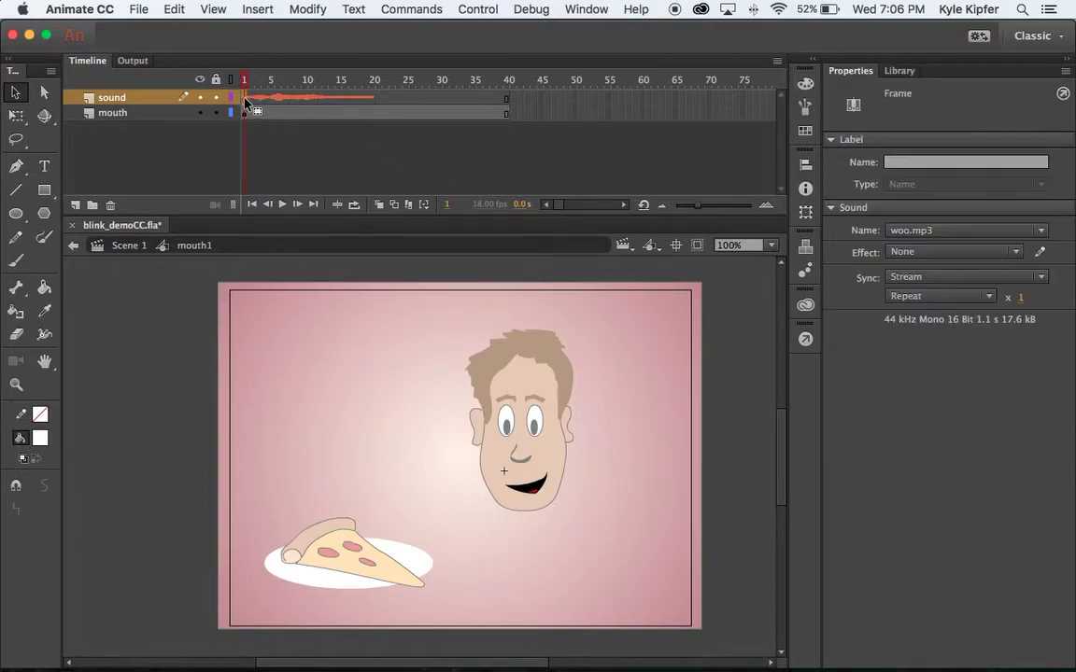
pyautogui.click(946, 251)
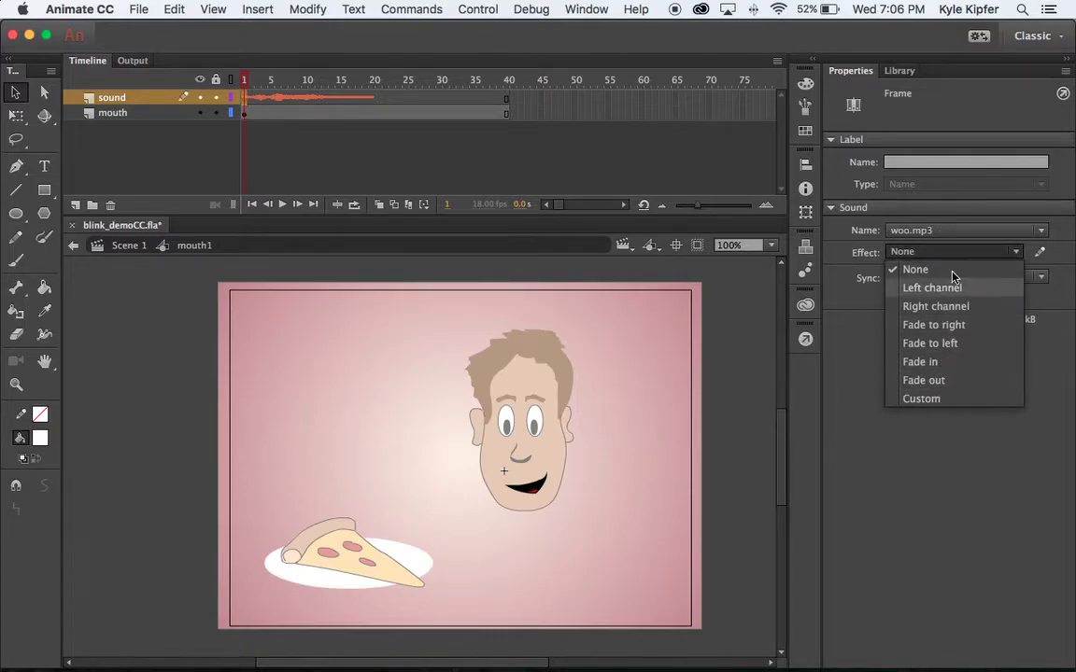
pyautogui.click(980, 257)
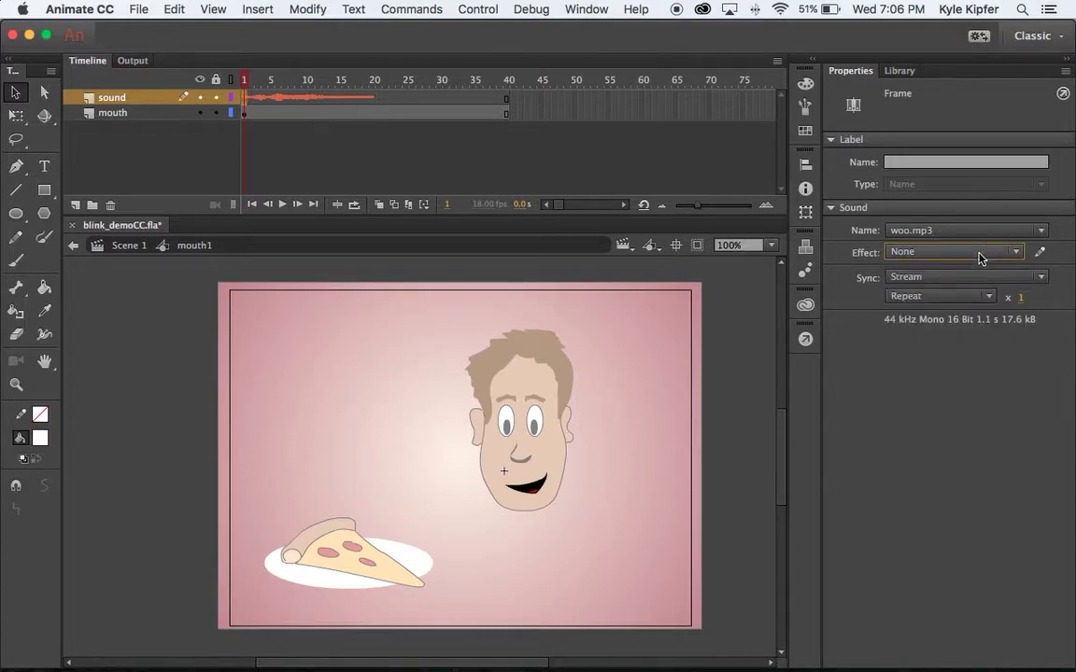
pyautogui.click(1041, 254)
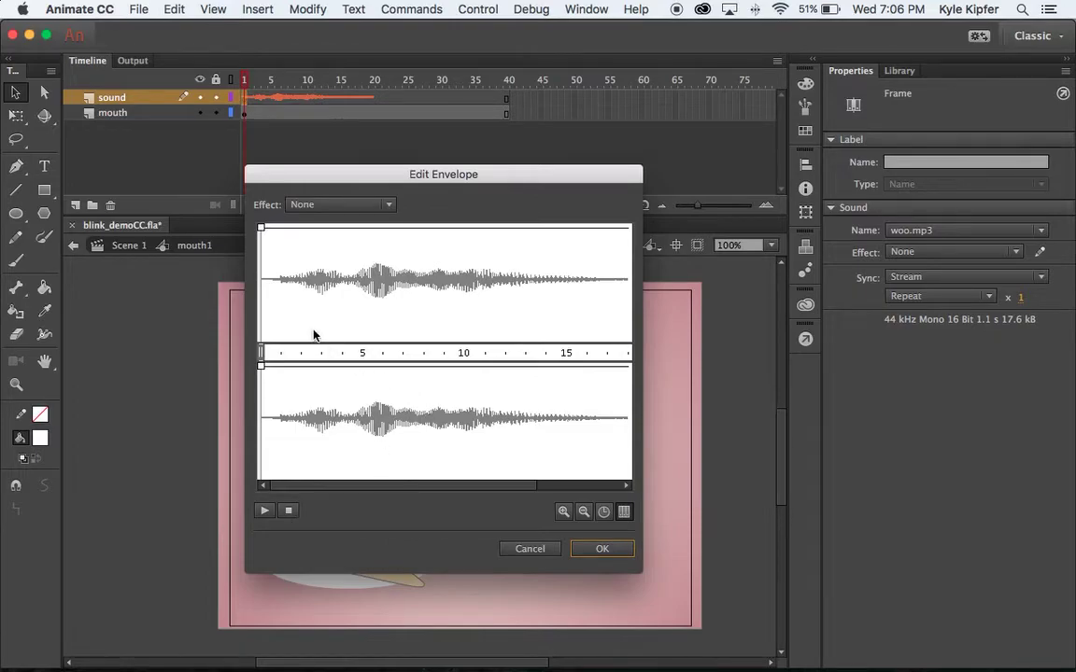
pyautogui.moveTo(260, 367)
pyautogui.mouseDown()
pyautogui.moveTo(263, 406)
pyautogui.moveTo(264, 367)
pyautogui.moveTo(262, 389)
pyautogui.mouseUp()
pyautogui.moveTo(261, 228)
pyautogui.mouseDown()
pyautogui.moveTo(262, 248)
pyautogui.moveTo(264, 230)
pyautogui.mouseUp()
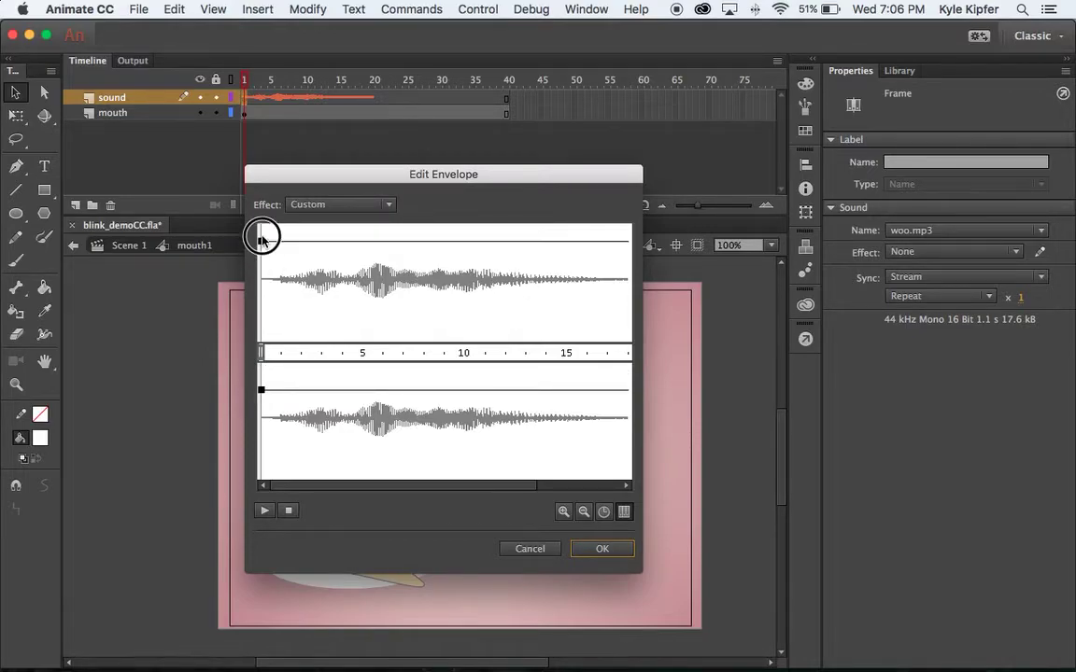
pyautogui.moveTo(263, 389); pyautogui.dragTo(262, 367)
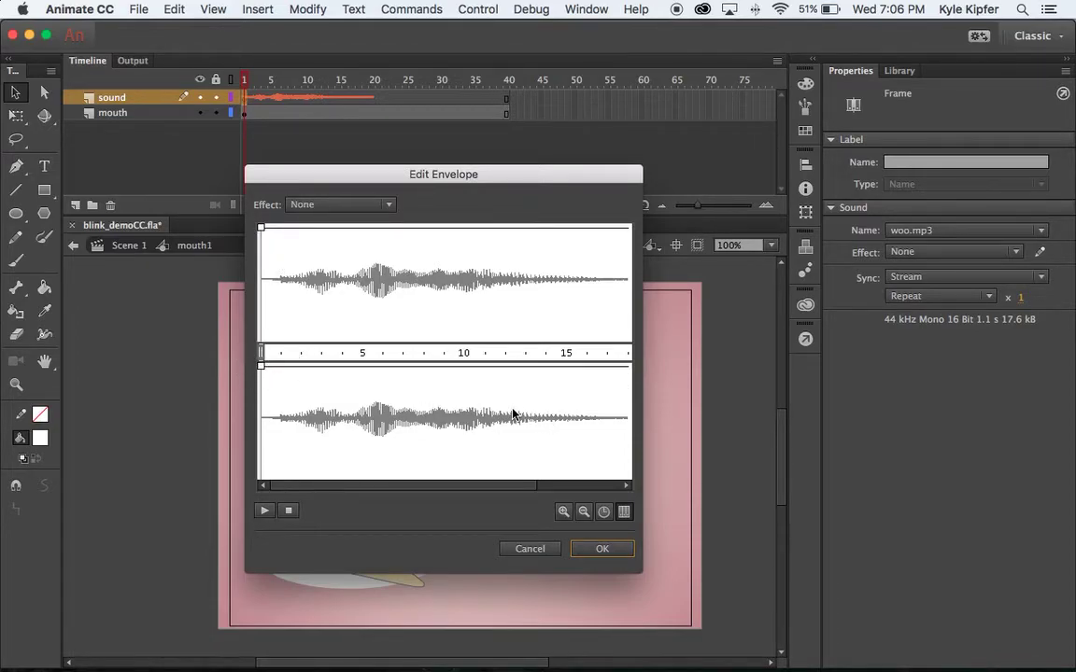
pyautogui.click(556, 549)
# Switch to Chrome to view the TwistedWave Online documents page and return to Animate CC
pyautogui.moveTo(518, 667)
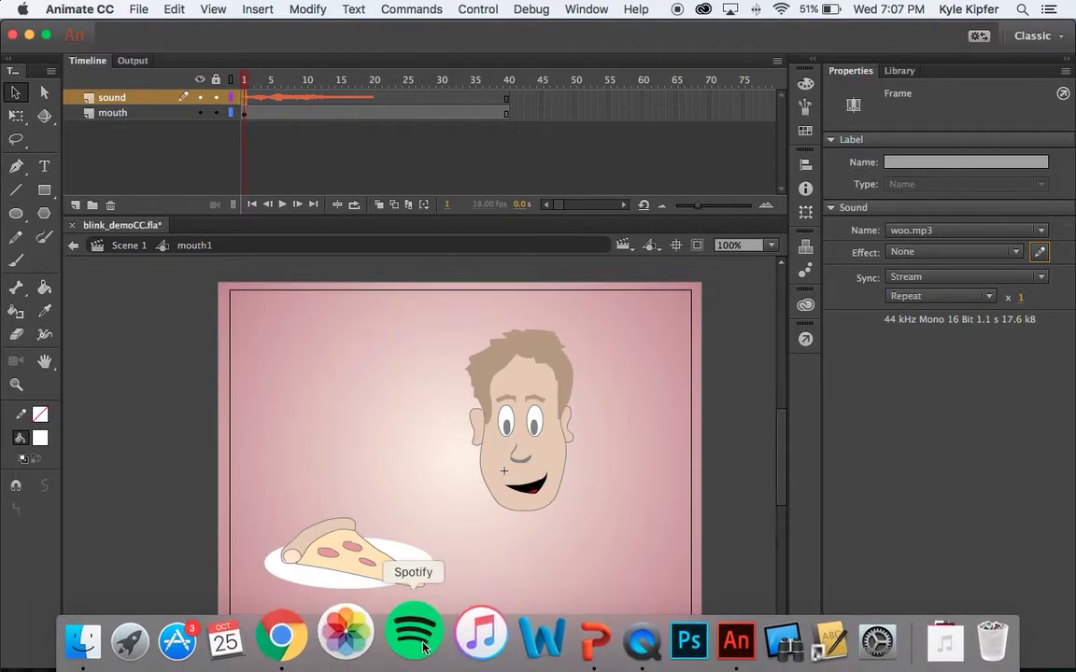
pyautogui.click(317, 633)
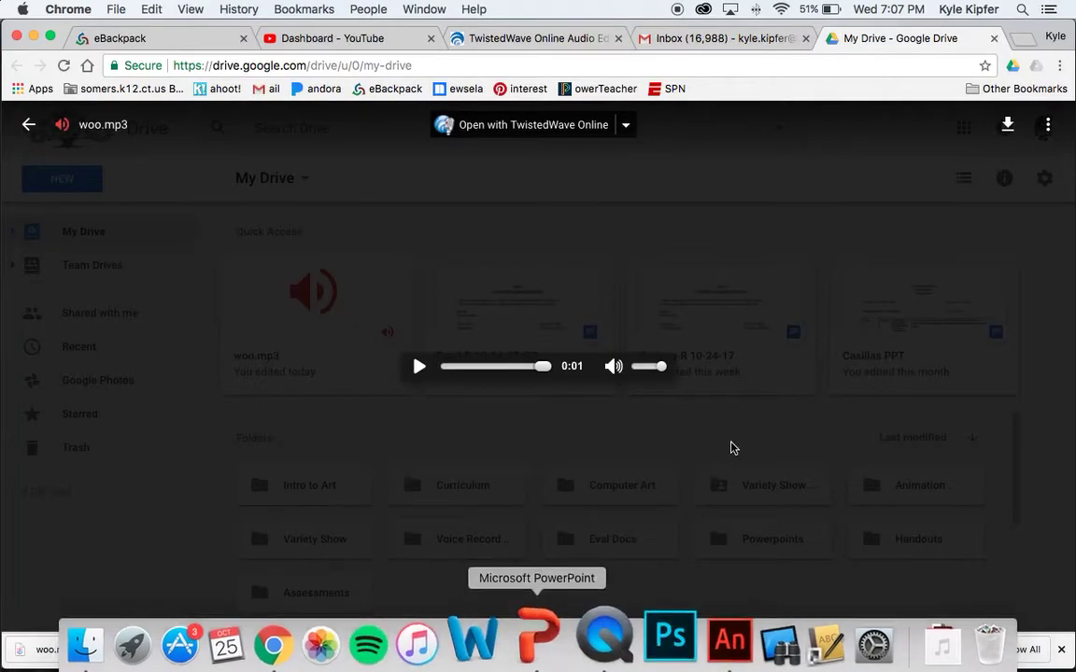
pyautogui.click(545, 36)
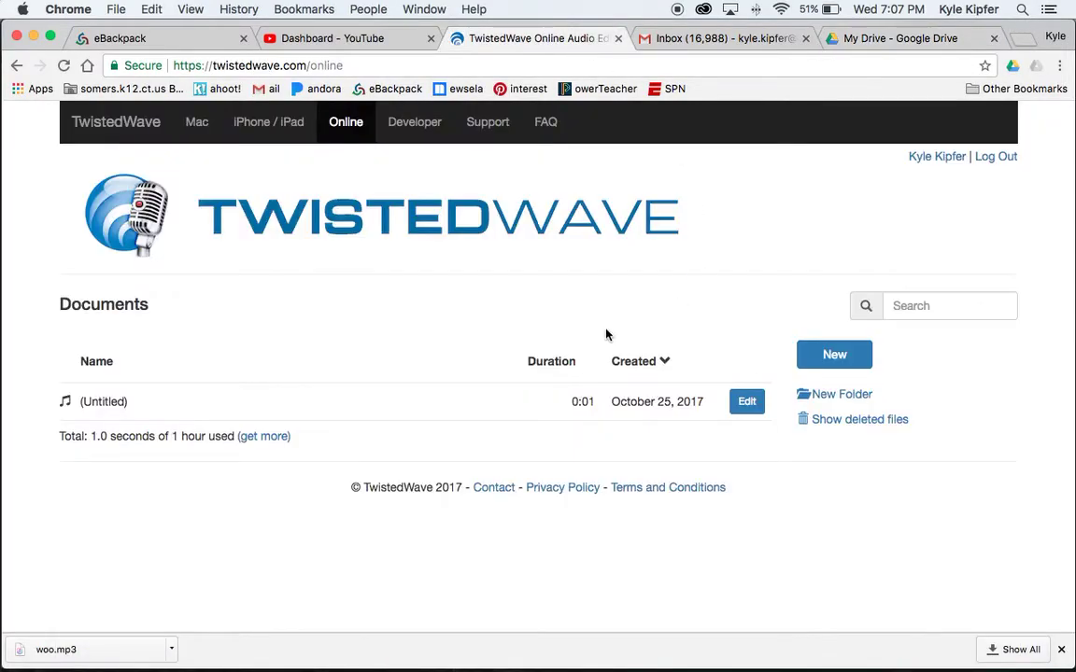
pyautogui.moveTo(535, 669)
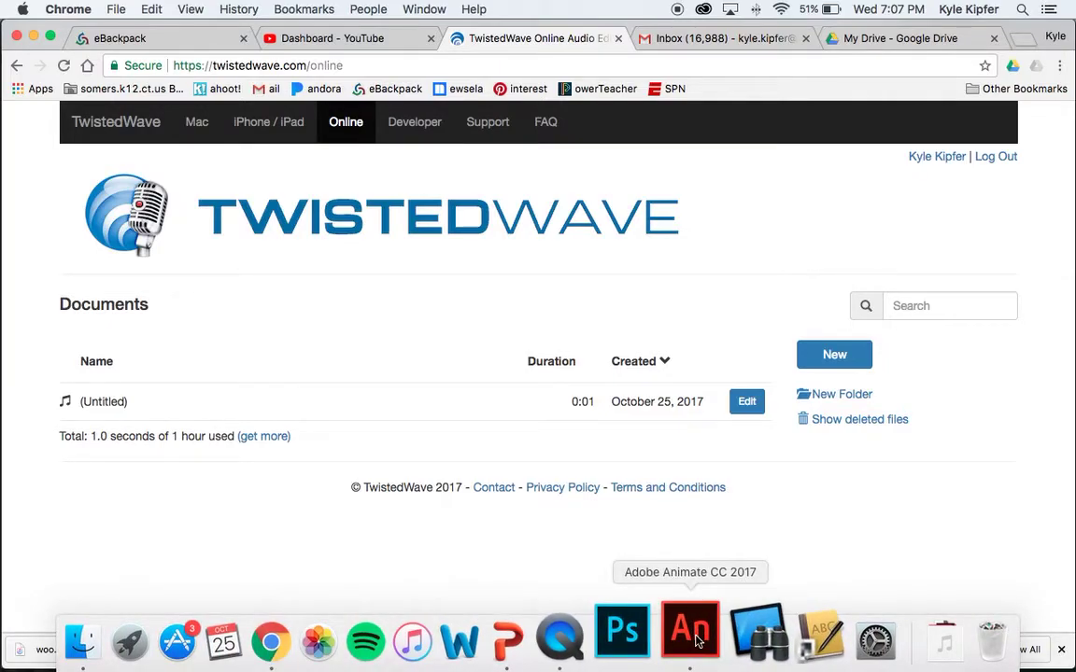
pyautogui.click(691, 635)
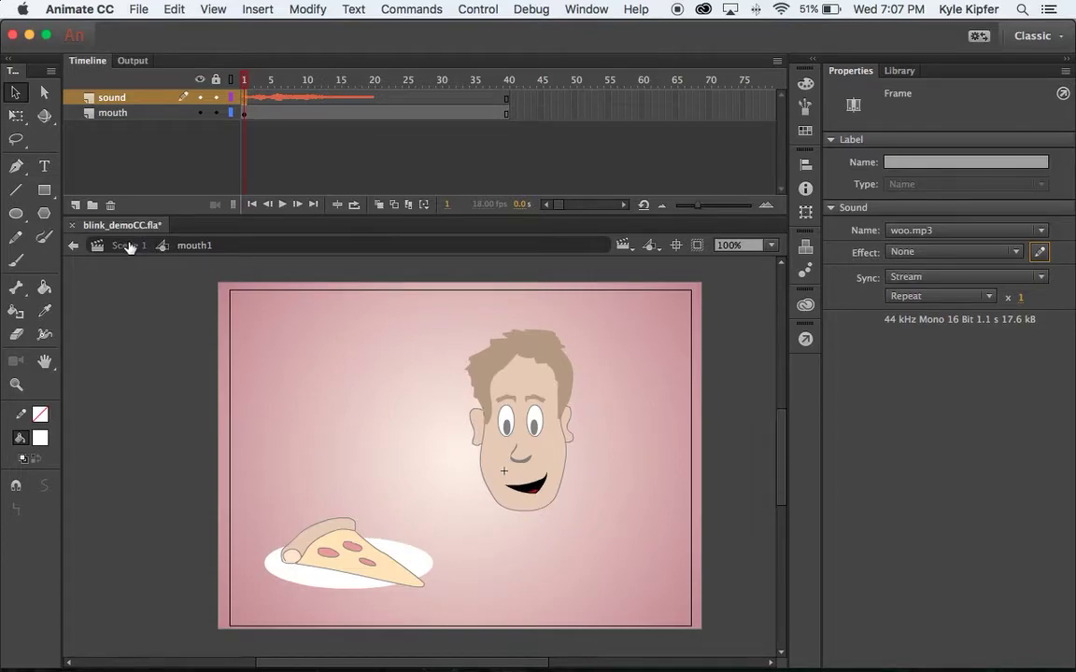
# Move the playhead to frame 3 and examine the common speech mouth shapes in the eBackpack Character Animation assignment in Chrome
pyautogui.moveTo(248, 82); pyautogui.dragTo(259, 80)
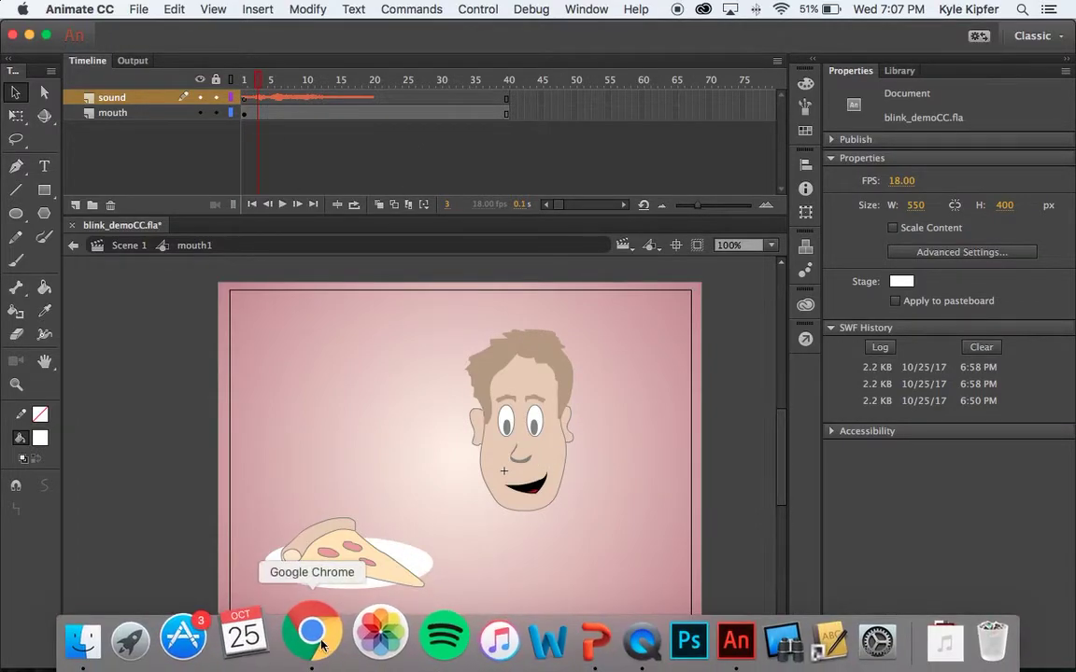
pyautogui.click(307, 632)
pyautogui.click(141, 37)
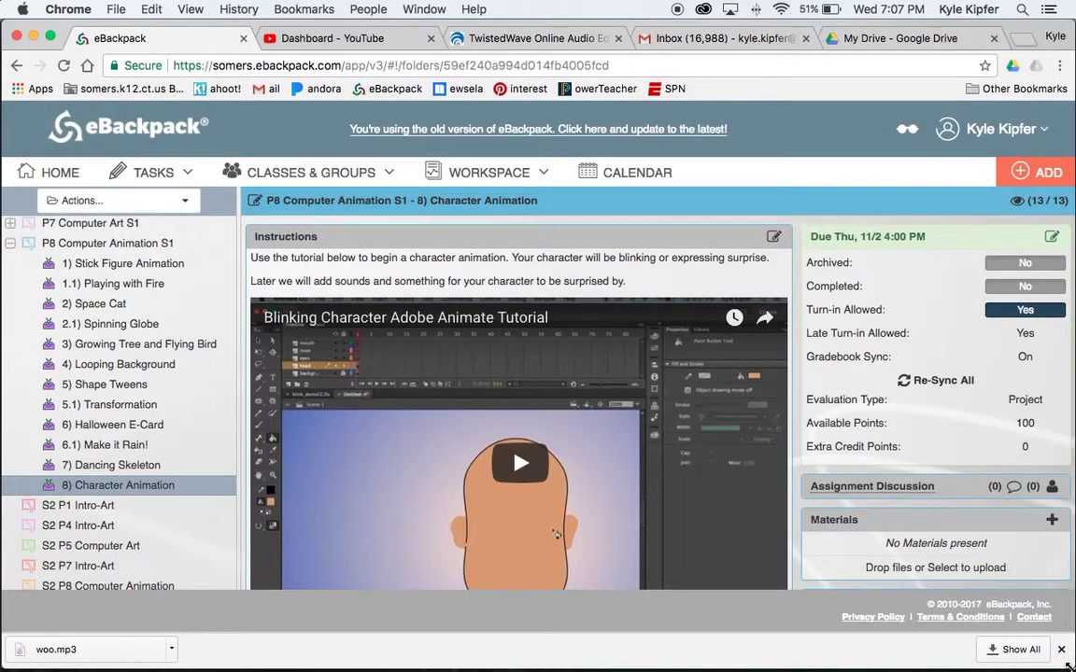
pyautogui.scroll(-10, 411, 285)
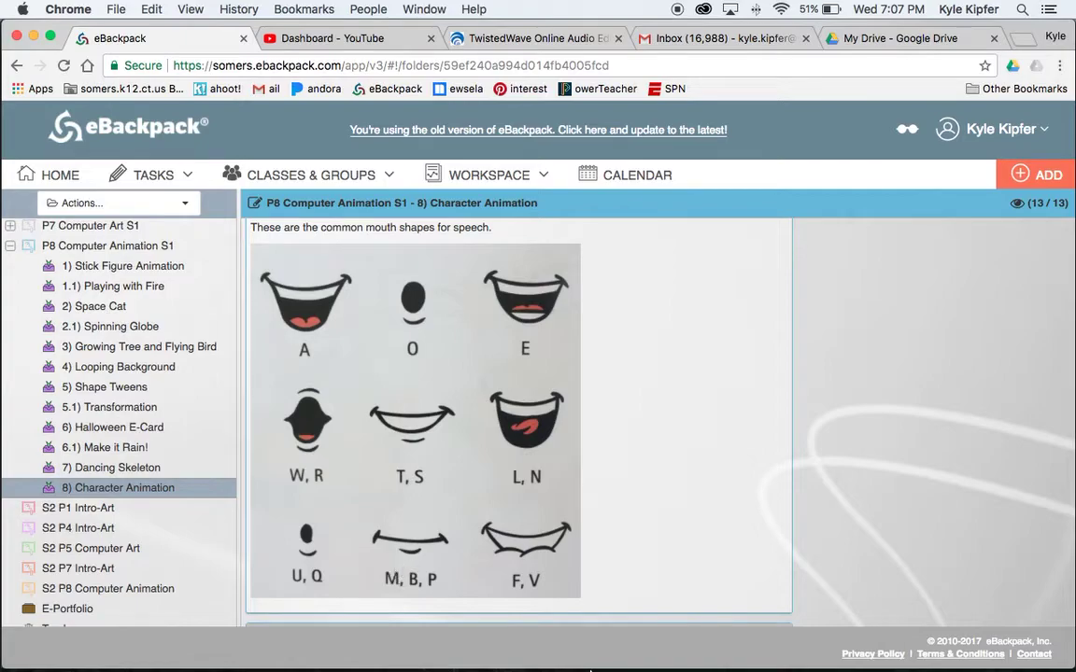
pyautogui.moveTo(590, 667)
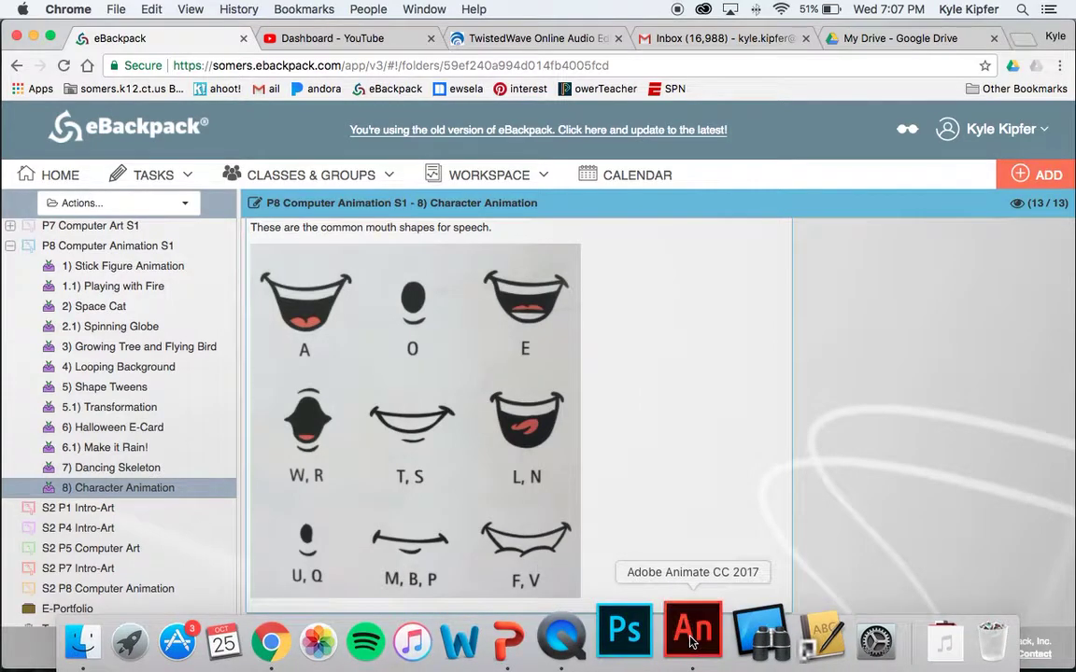
# Switch back to Animate CC and insert a blank keyframe at frame 2 of the mouth layer
pyautogui.click(690, 636)
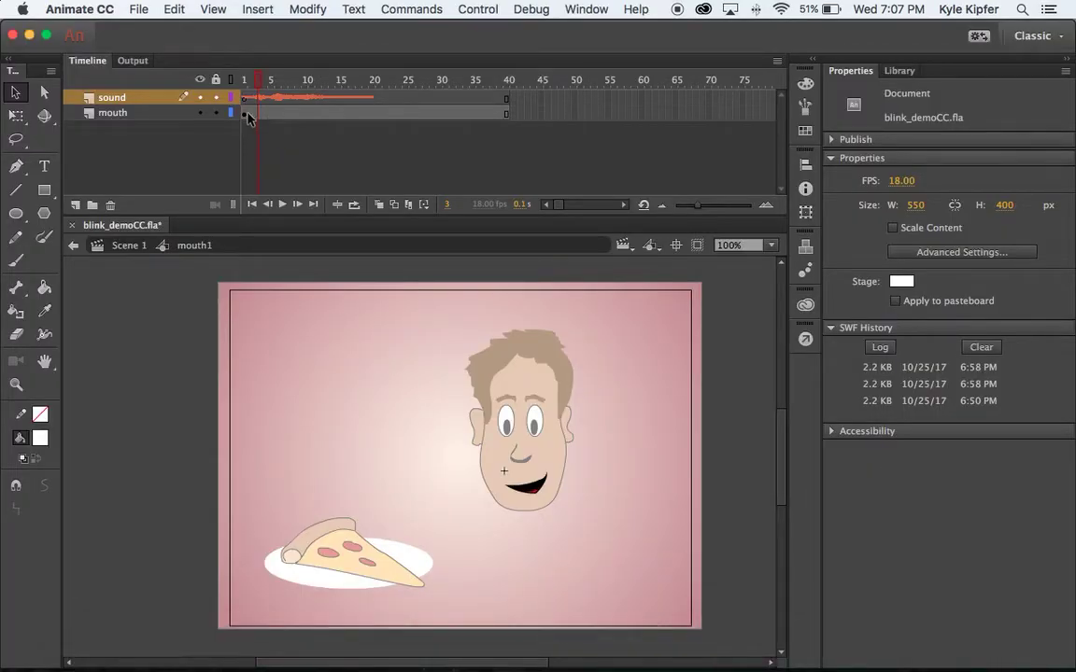
pyautogui.click(245, 80)
pyautogui.moveTo(245, 79); pyautogui.dragTo(251, 82)
pyautogui.click(253, 113)
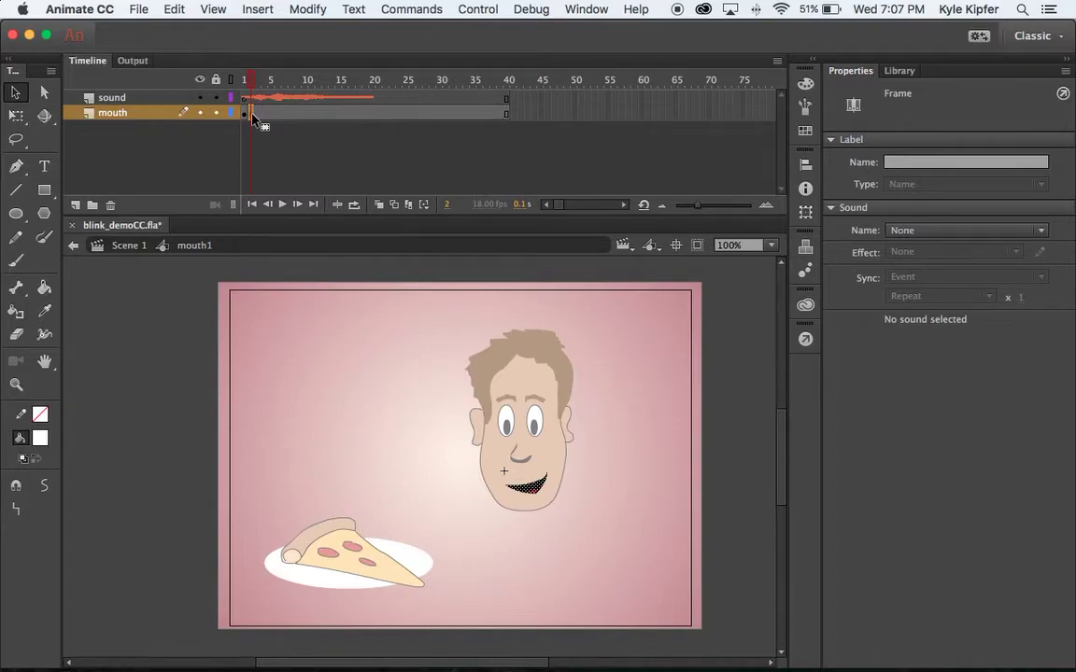
pyautogui.press('Delete')
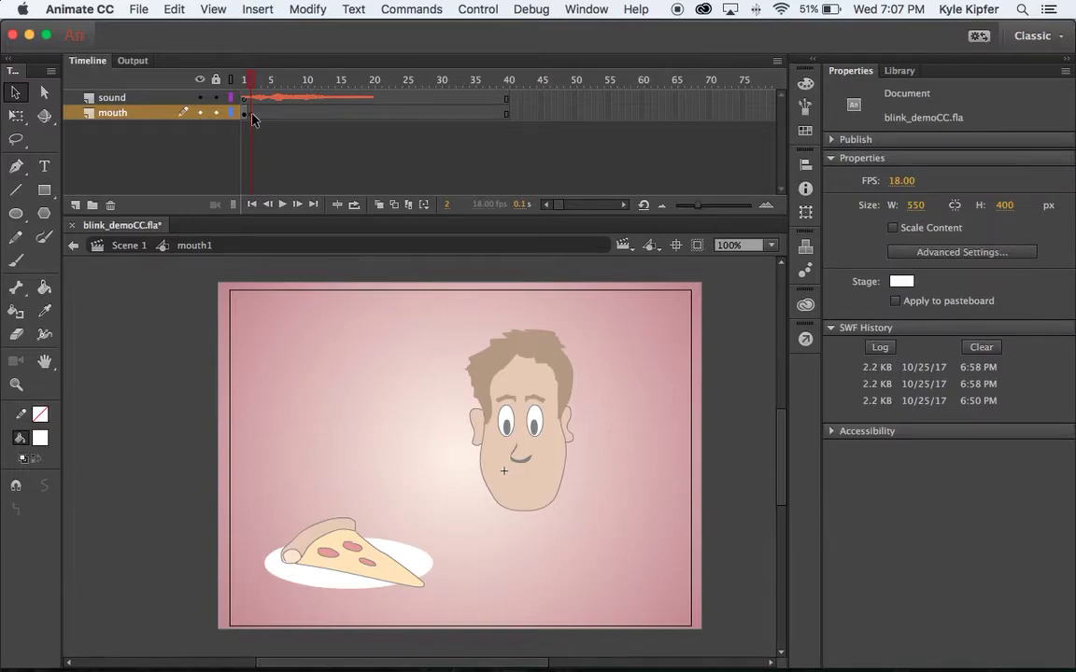
# Draw a small oval with black fill and no stroke below the nose on frame 2 of the mouth layer
pyautogui.click(15, 213)
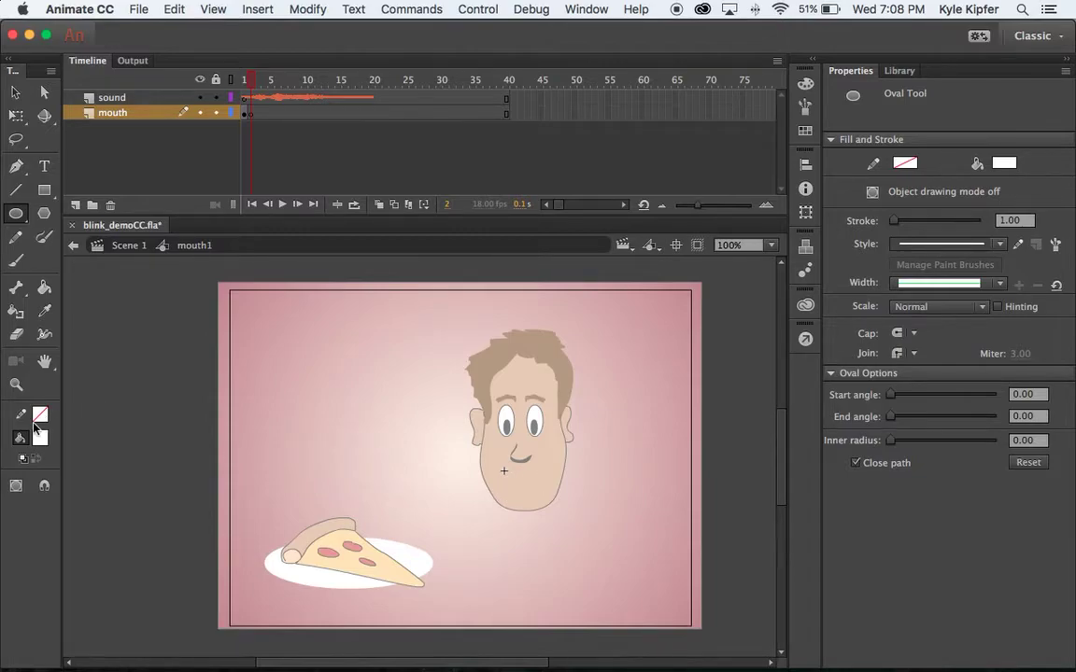
pyautogui.click(40, 418)
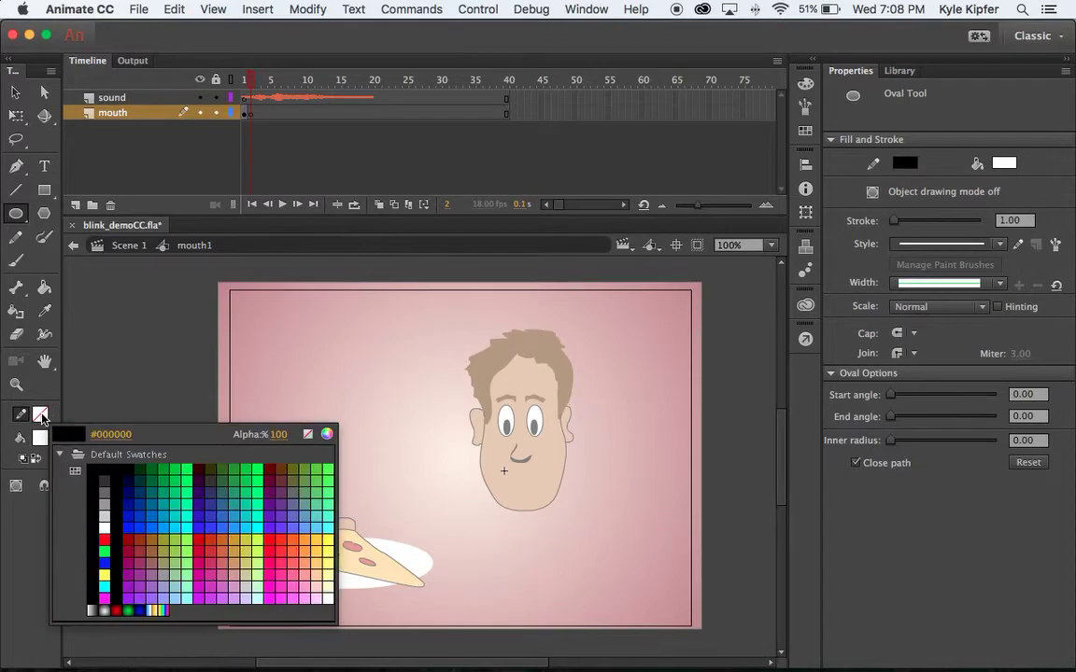
pyautogui.click(93, 464)
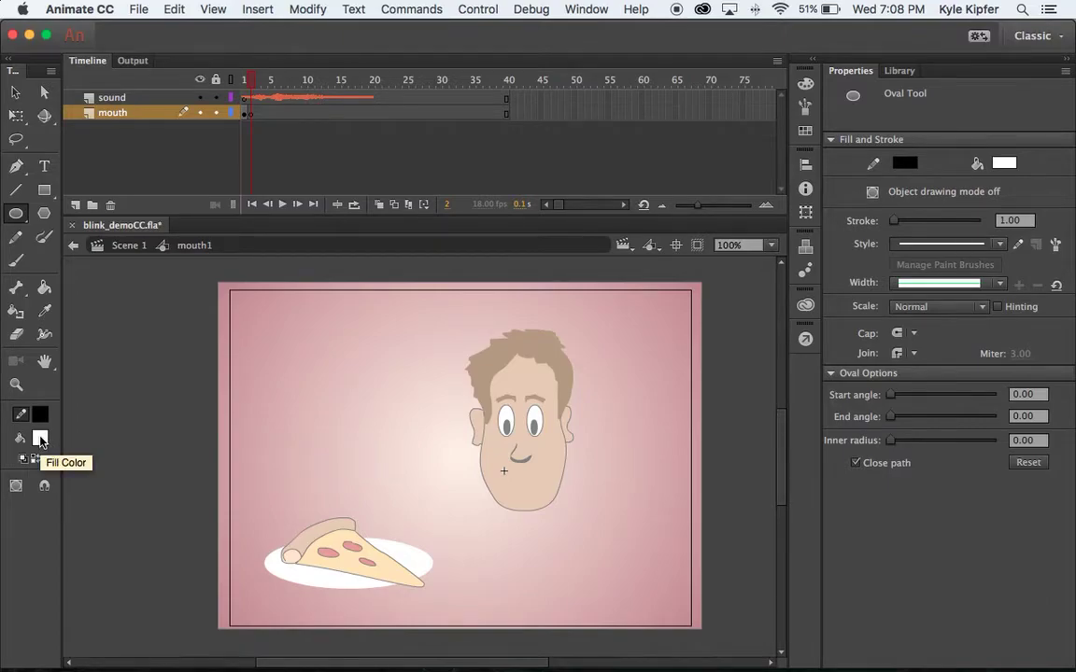
pyautogui.click(40, 439)
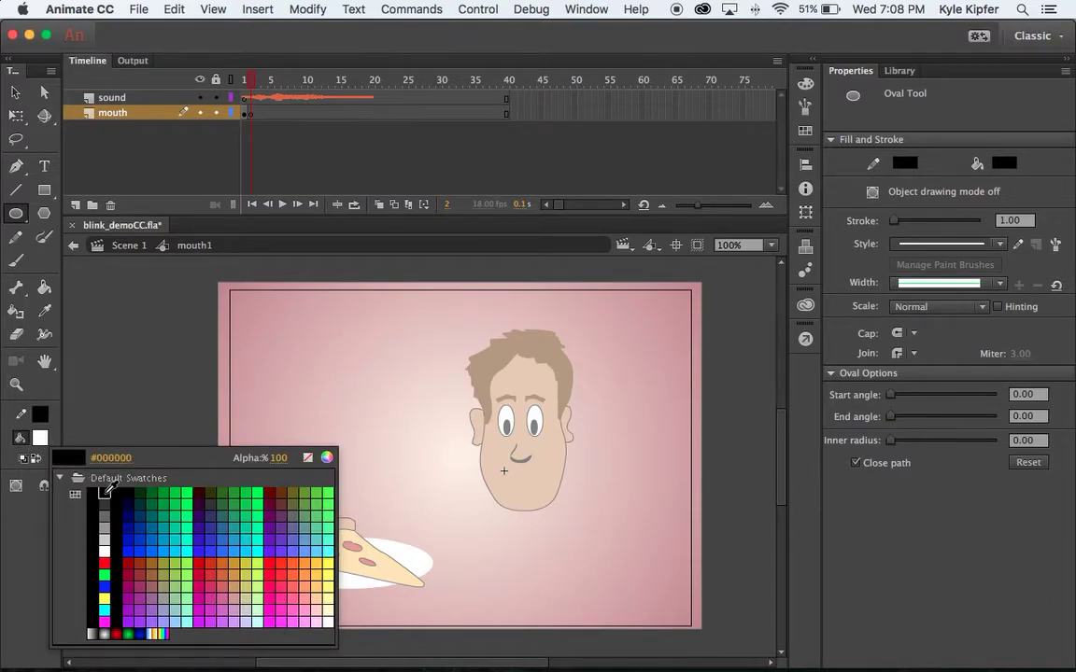
pyautogui.click(103, 492)
pyautogui.click(39, 415)
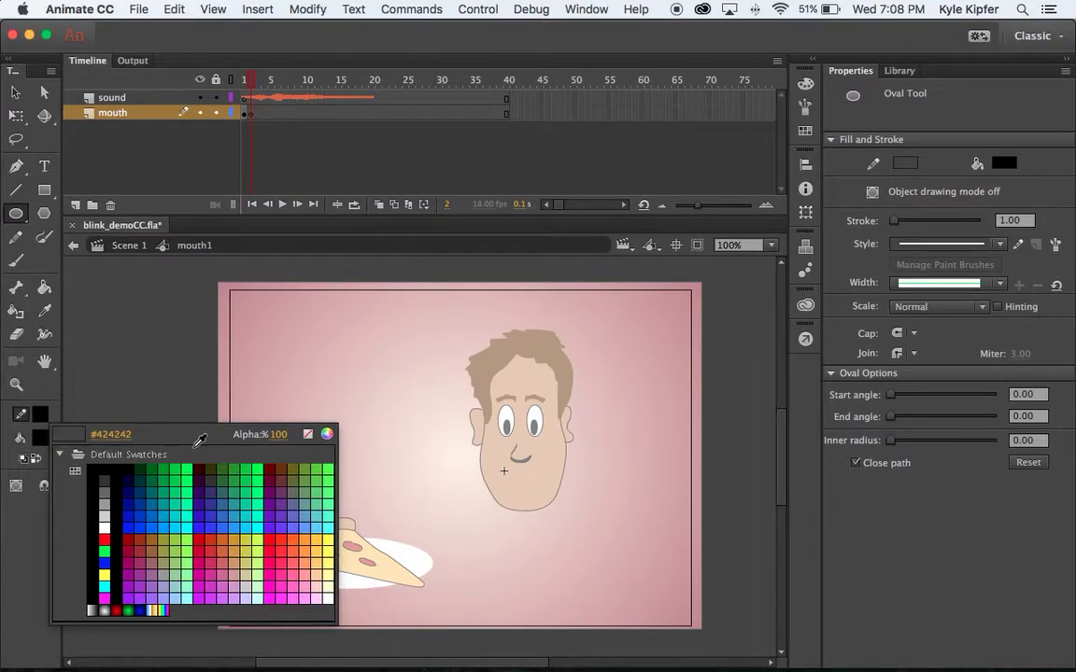
pyautogui.click(309, 436)
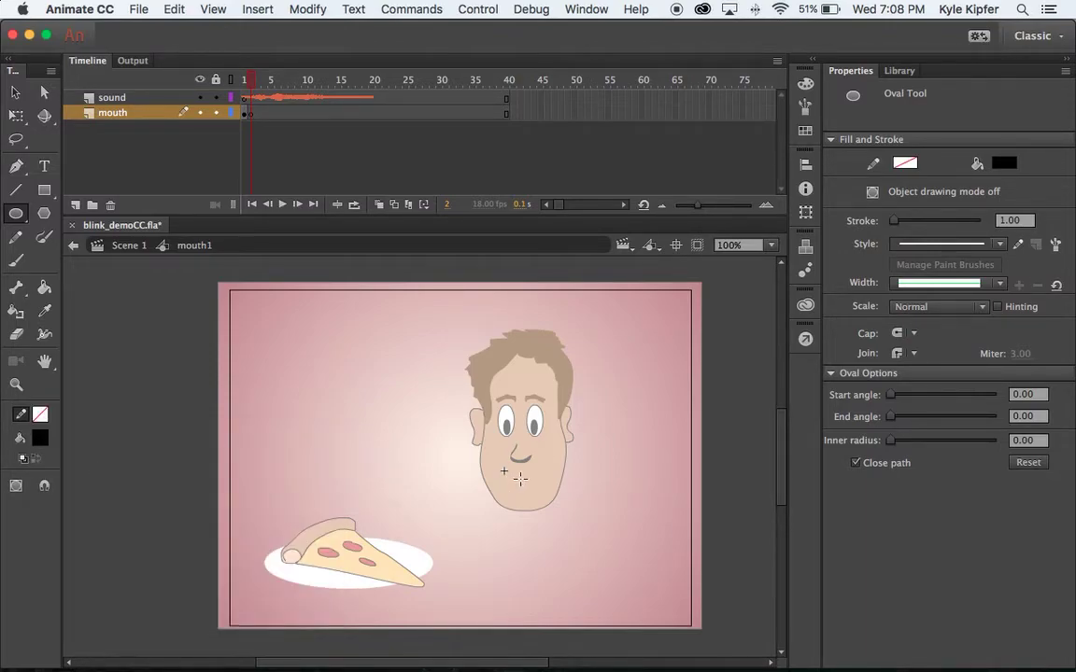
pyautogui.moveTo(515, 480); pyautogui.dragTo(532, 497)
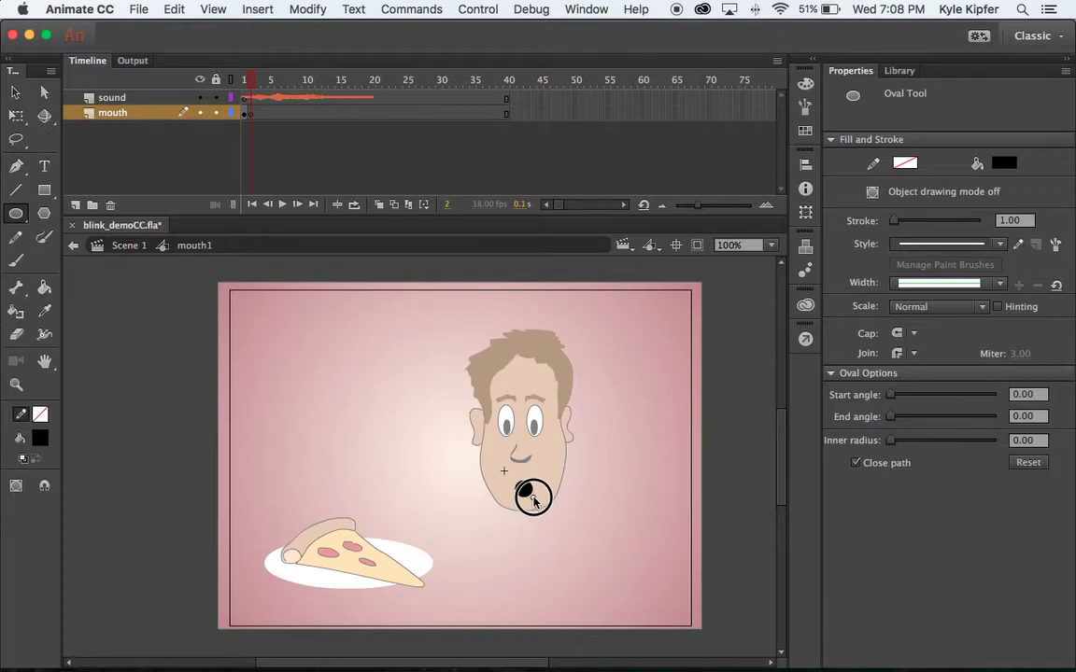
# Check the W, R mouth shape in Chrome, return to Animate CC and pencil pointed black corners on both sides of the oval
pyautogui.press('super+Tab')
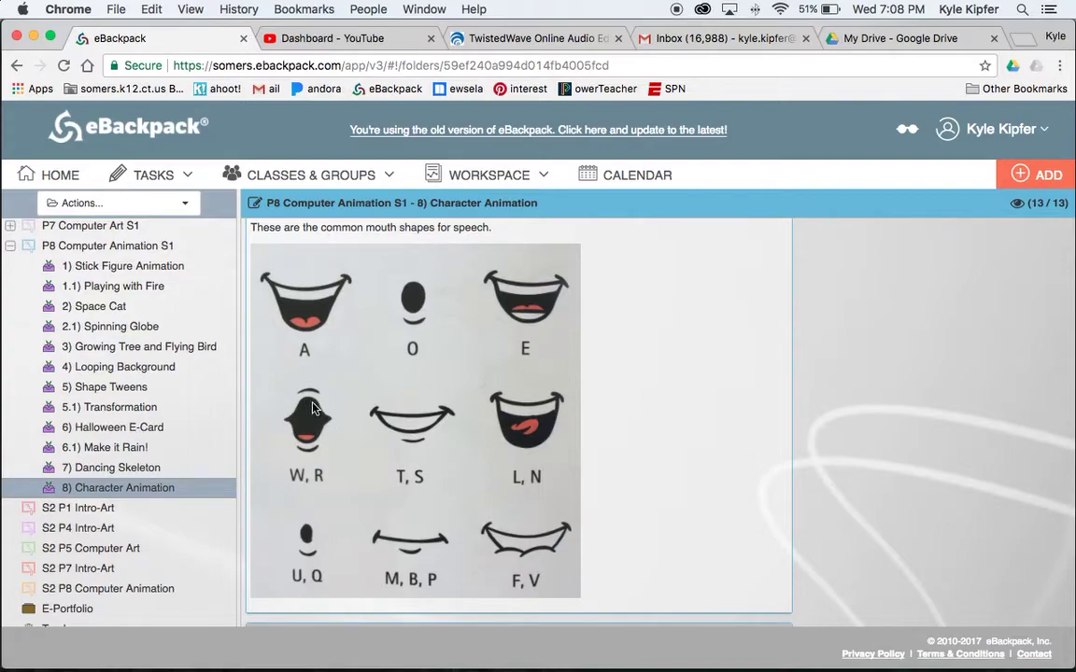
pyautogui.press('super+Tab')
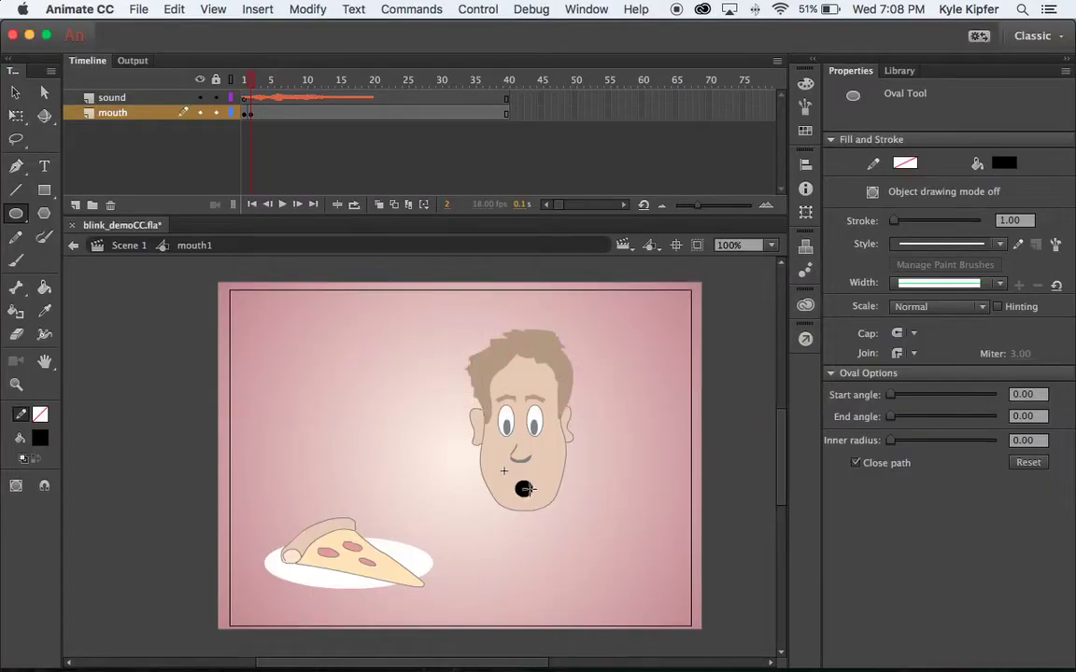
pyautogui.press('z')
pyautogui.click(525, 490)
pyautogui.click(399, 435)
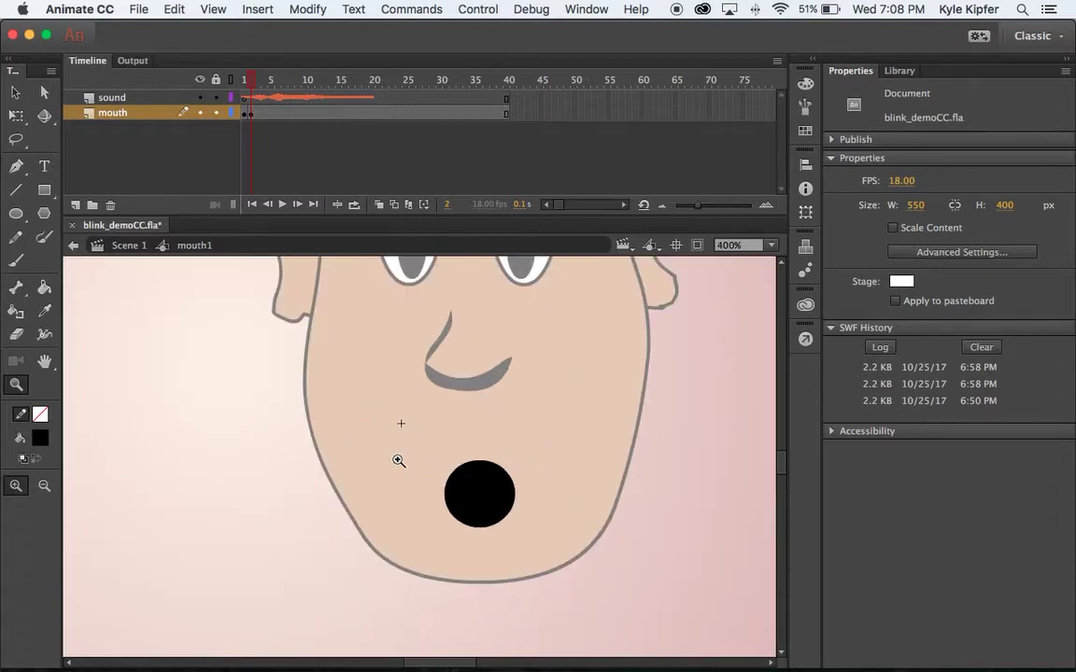
pyautogui.click(16, 237)
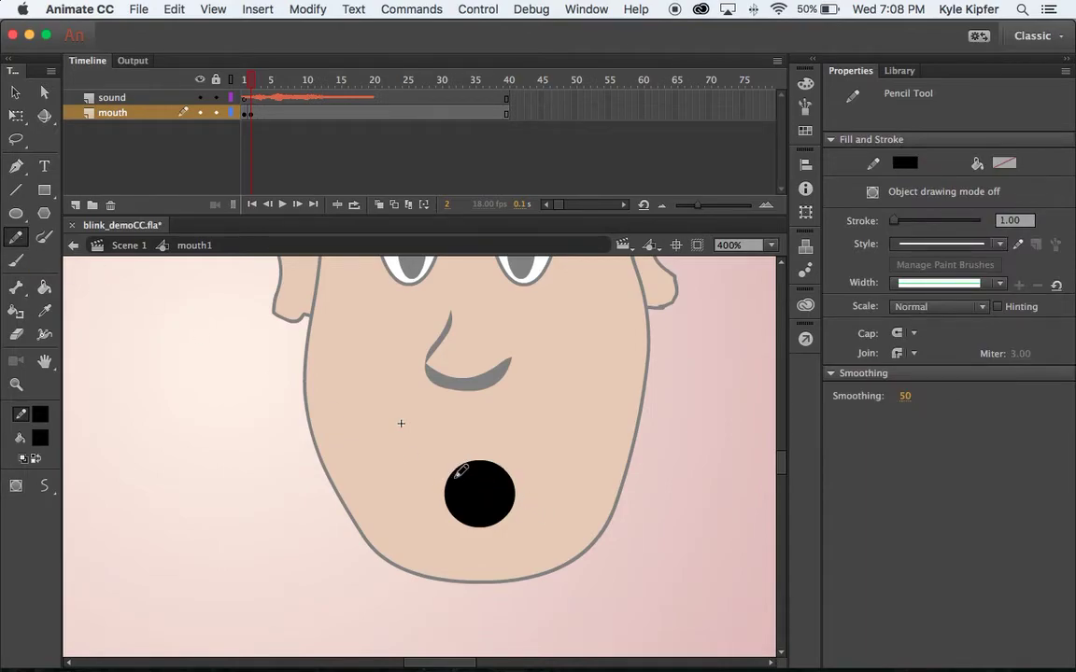
pyautogui.moveTo(457, 475)
pyautogui.mouseDown()
pyautogui.moveTo(433, 498)
pyautogui.moveTo(457, 511)
pyautogui.moveTo(486, 508)
pyautogui.moveTo(514, 478)
pyautogui.moveTo(529, 493)
pyautogui.moveTo(491, 517)
pyautogui.mouseUp()
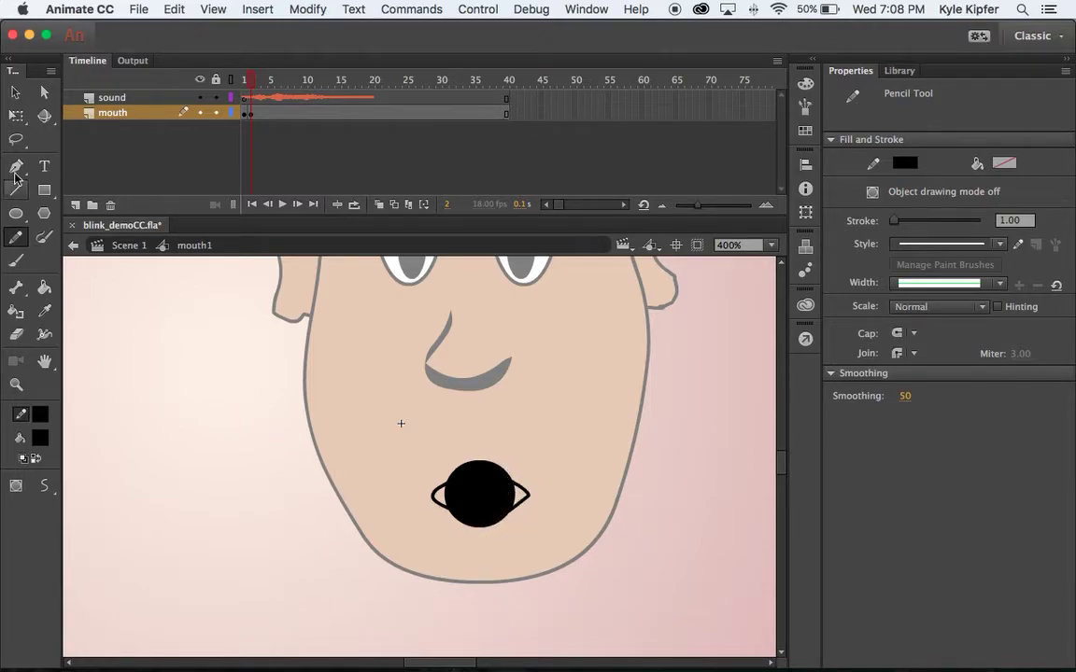
# Fill both pointed mouth corners with black and pencil a short curved lip line above and below the mouth
pyautogui.click(43, 287)
pyautogui.click(446, 500)
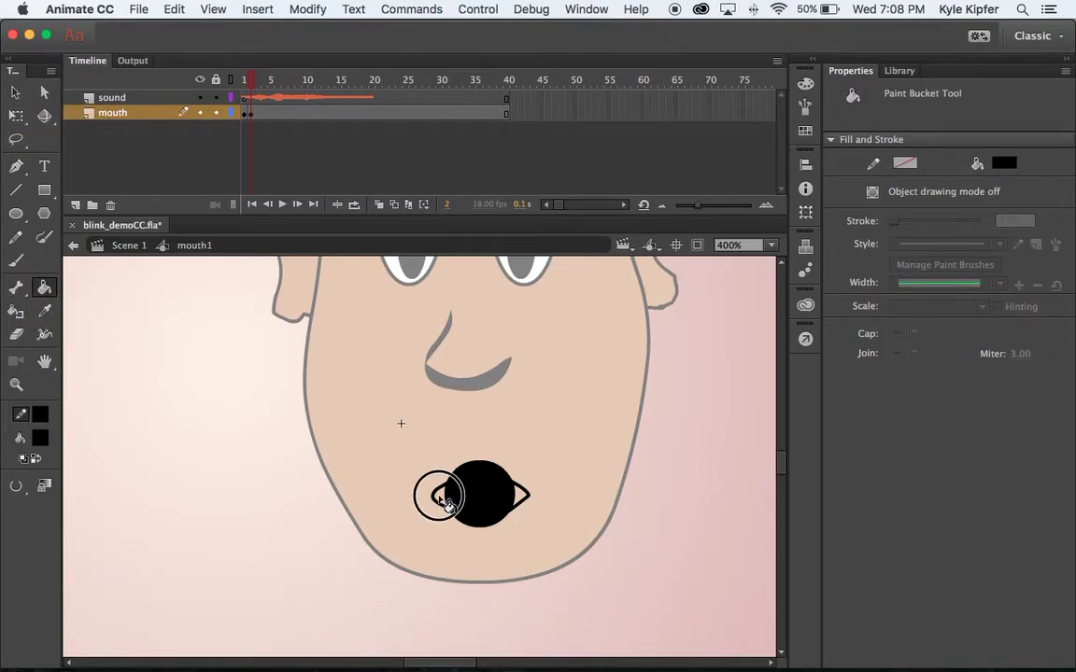
pyautogui.click(519, 498)
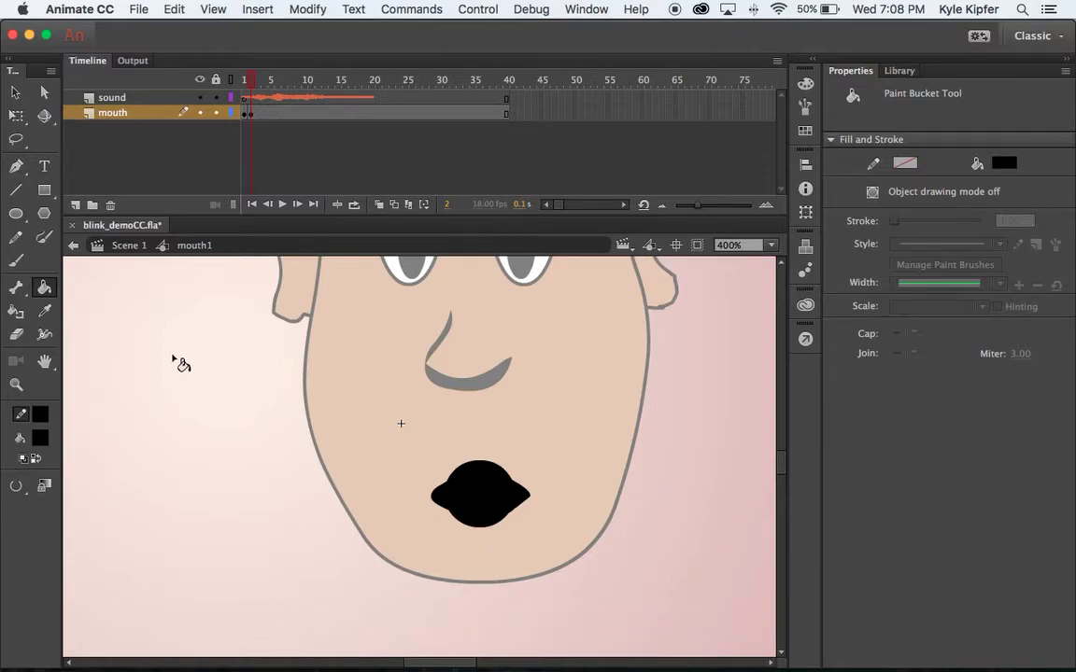
pyautogui.click(16, 237)
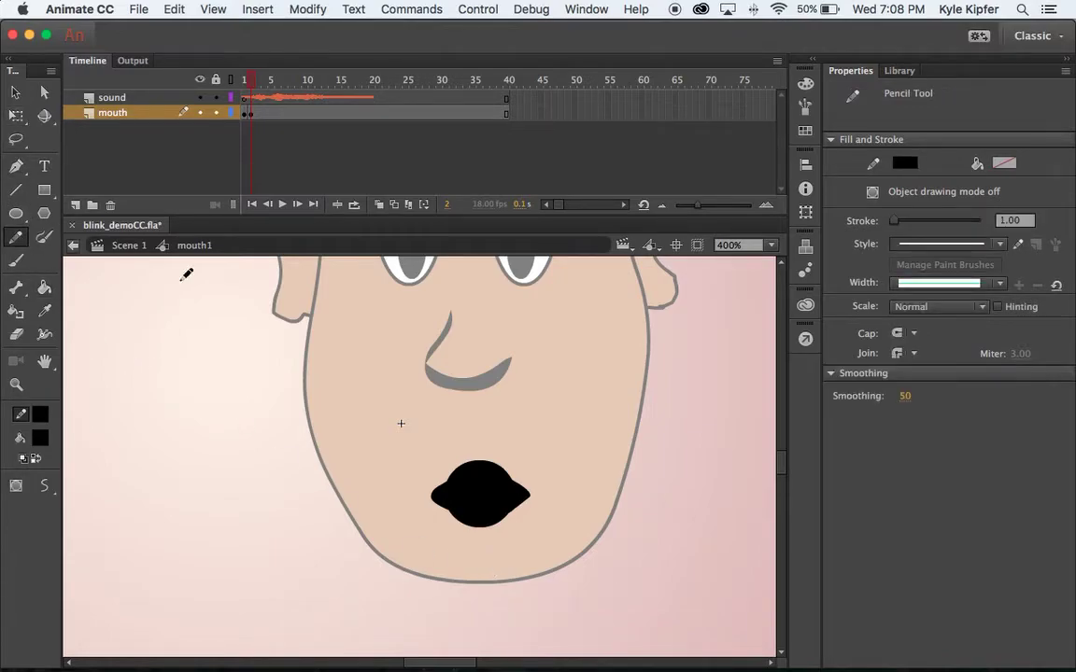
pyautogui.moveTo(464, 531); pyautogui.dragTo(502, 536)
pyautogui.moveTo(457, 455); pyautogui.dragTo(493, 453)
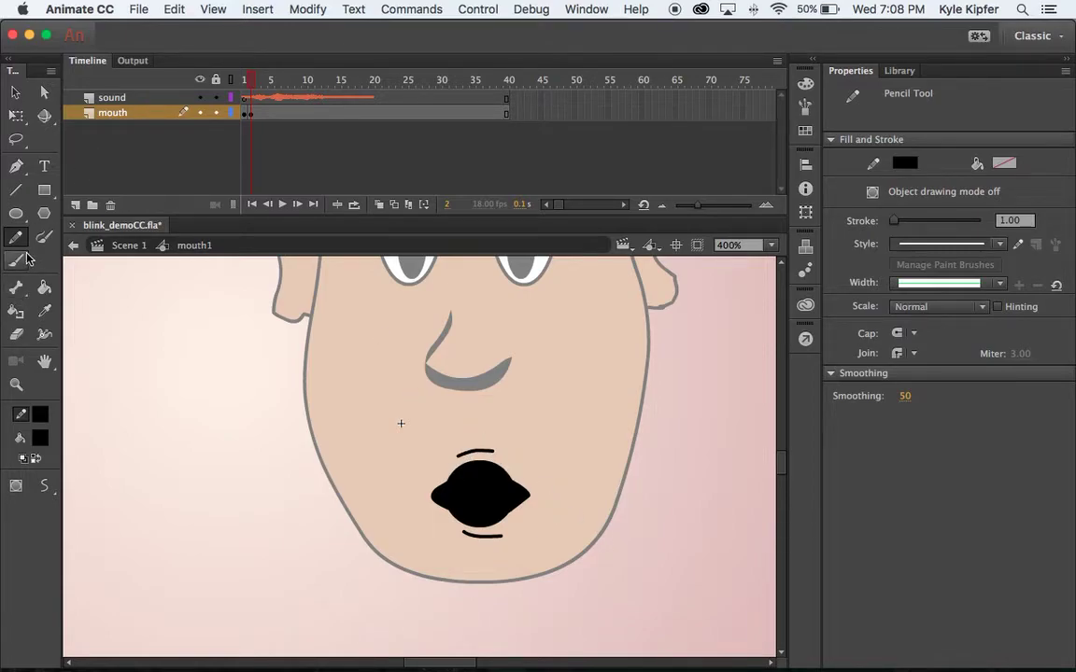
# Set the stroke color to red and pencil a closed tongue outline in the lower part of the black mouth
pyautogui.click(39, 415)
pyautogui.click(283, 539)
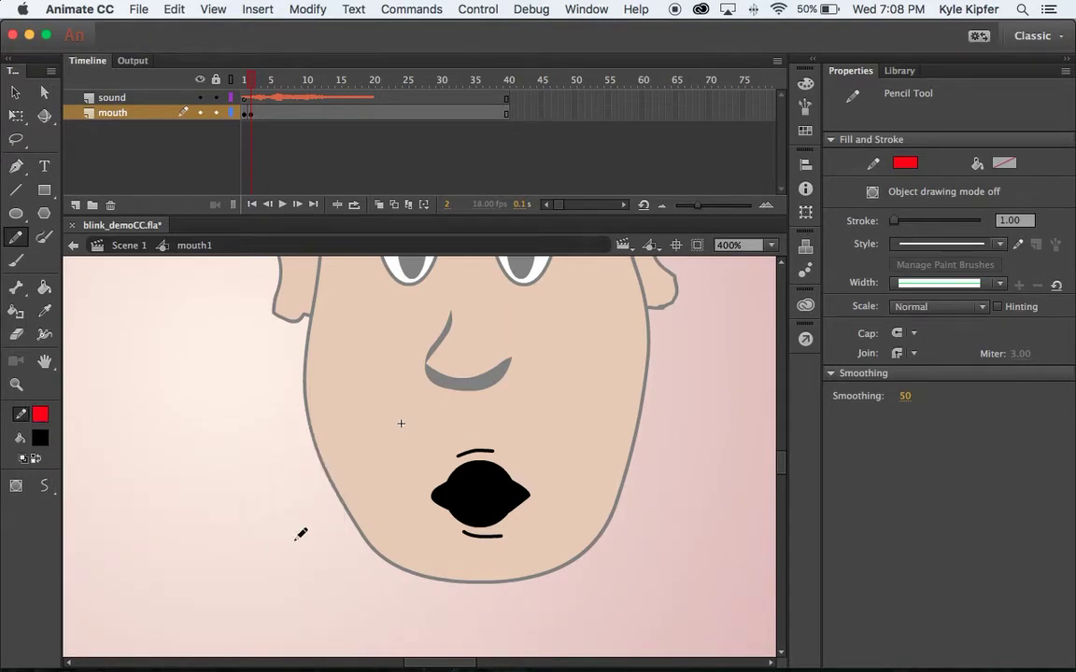
pyautogui.moveTo(464, 504)
pyautogui.mouseDown()
pyautogui.moveTo(497, 513)
pyautogui.moveTo(464, 506)
pyautogui.mouseUp()
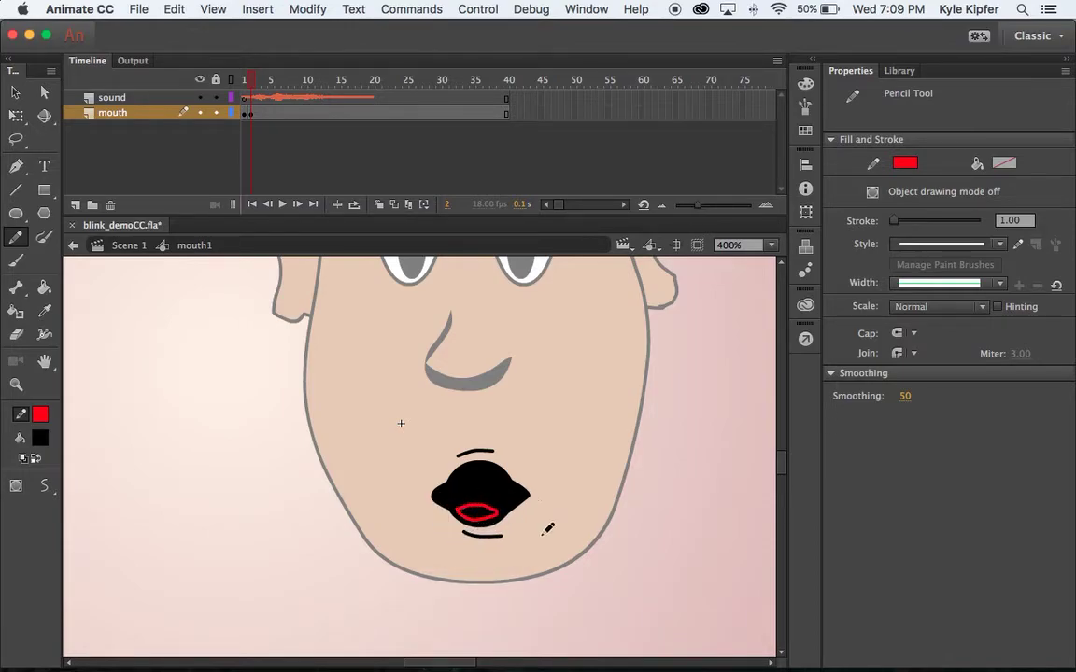
# Set the fill color to red, fill the inside of the tongue outline and deselect it
pyautogui.click(44, 288)
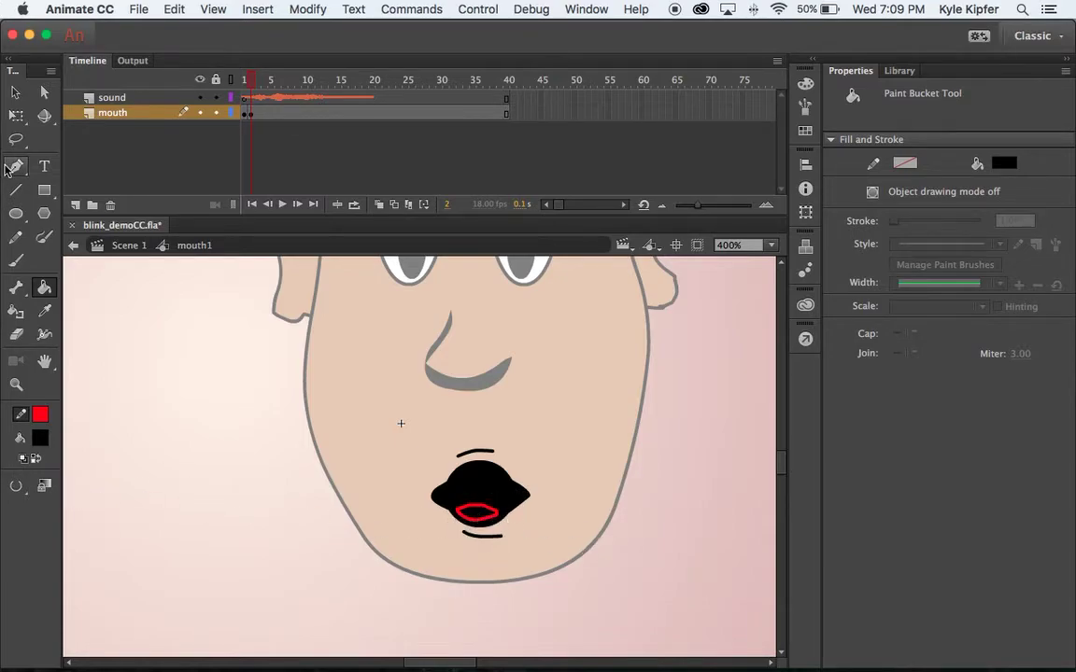
pyautogui.click(15, 92)
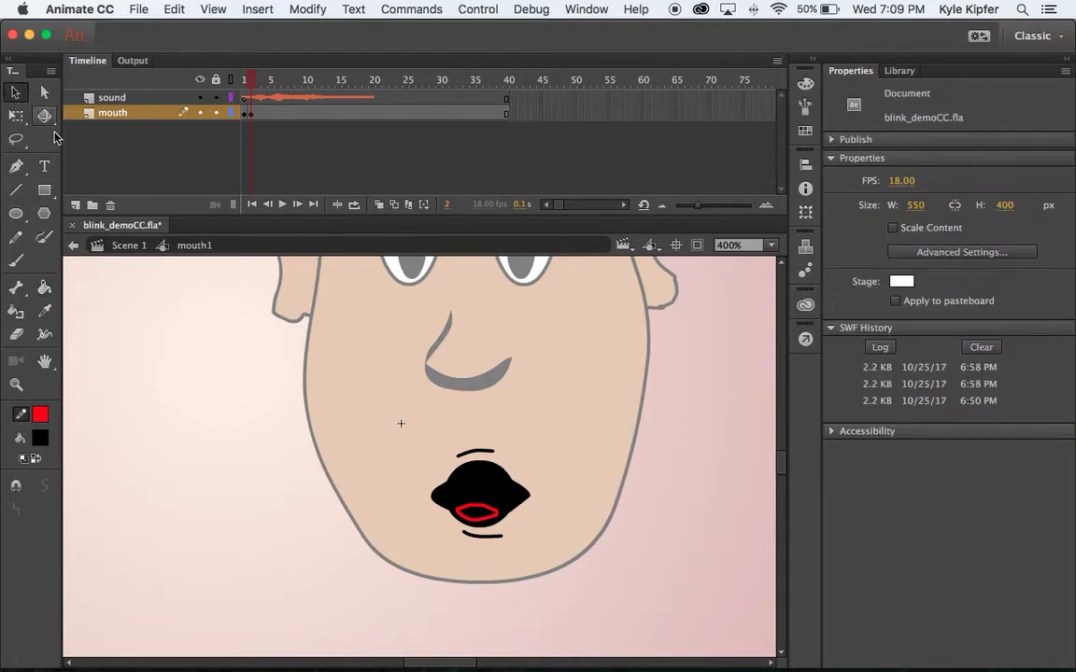
pyautogui.click(487, 513)
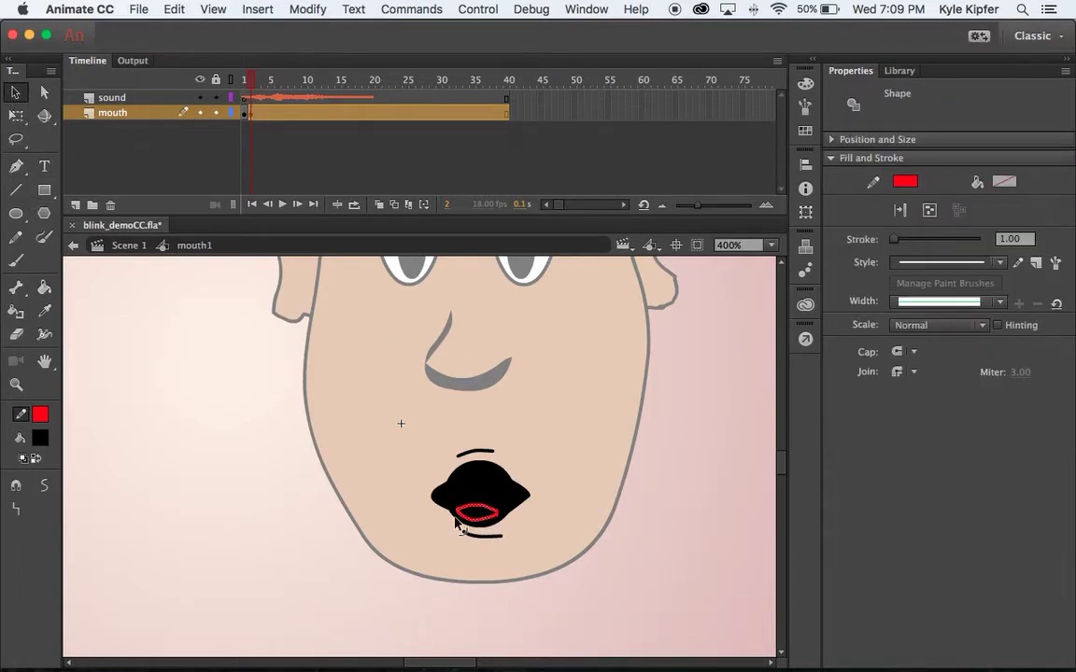
pyautogui.click(43, 288)
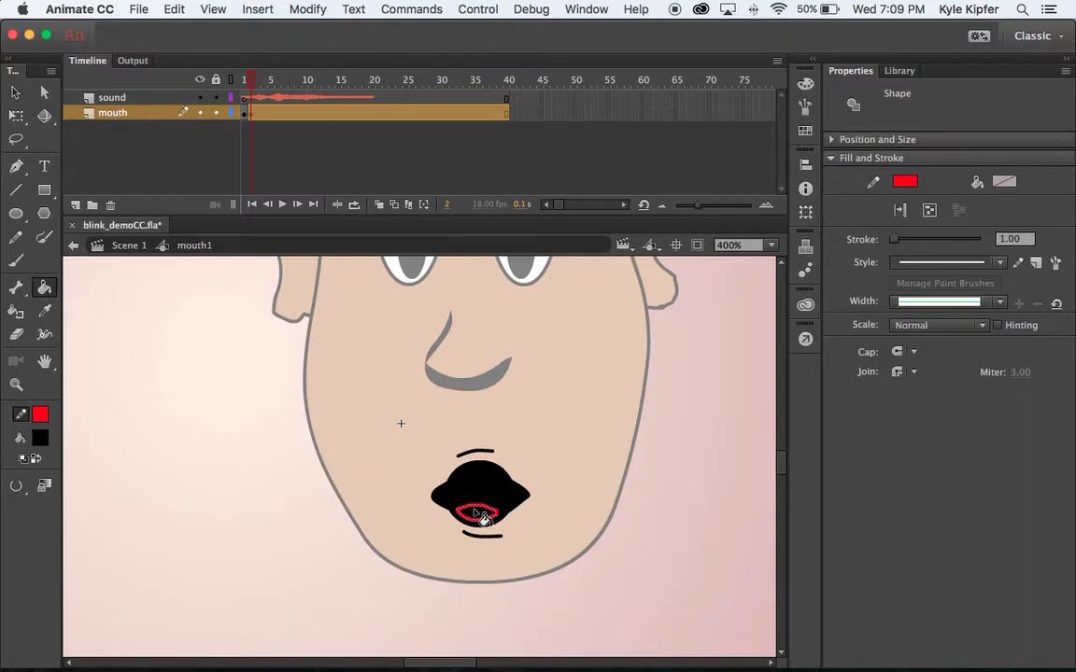
pyautogui.click(15, 91)
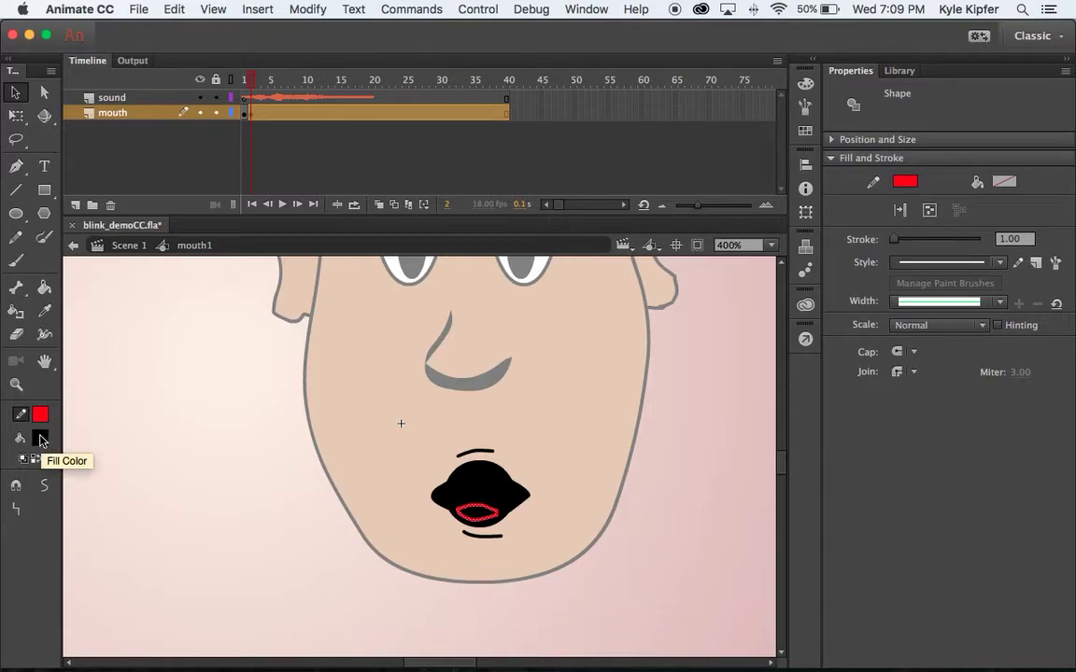
pyautogui.click(40, 441)
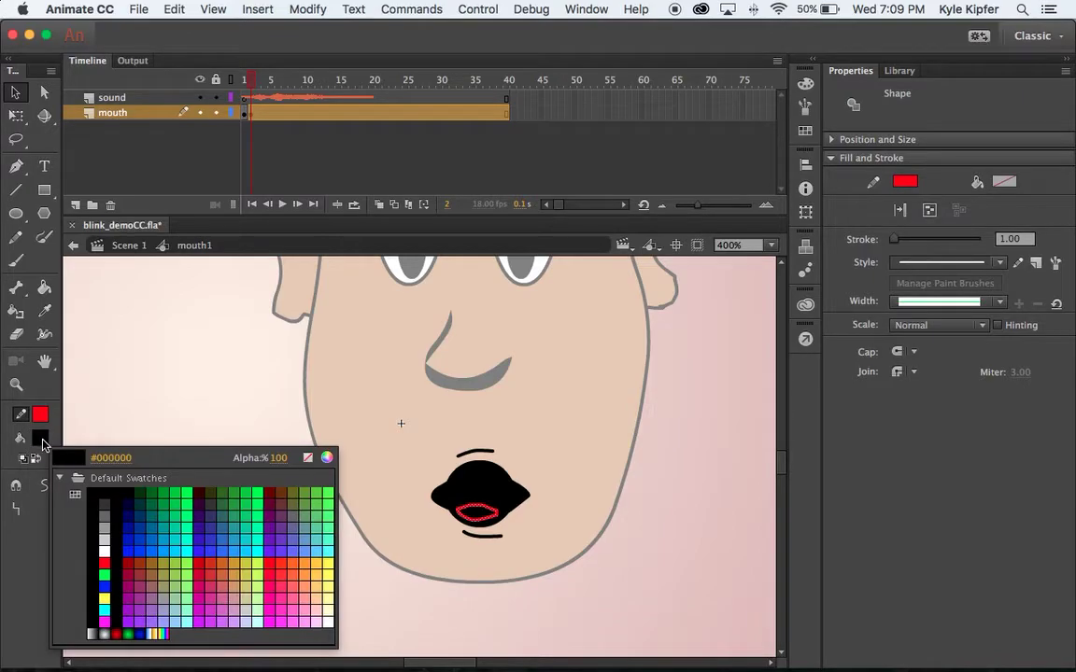
pyautogui.click(280, 564)
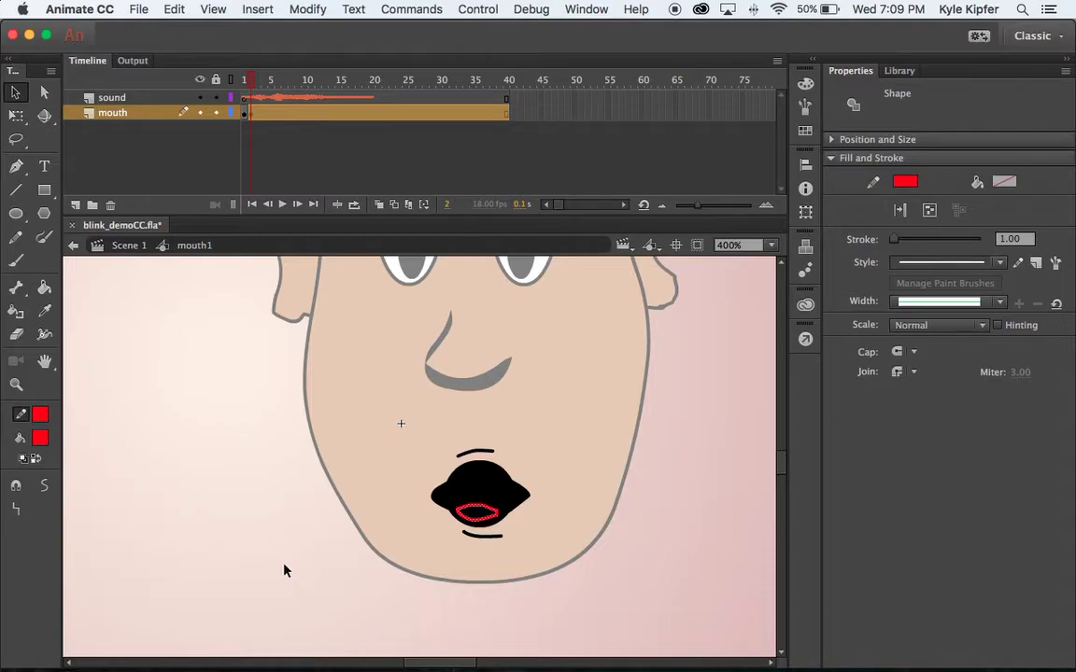
pyautogui.click(44, 287)
pyautogui.click(477, 512)
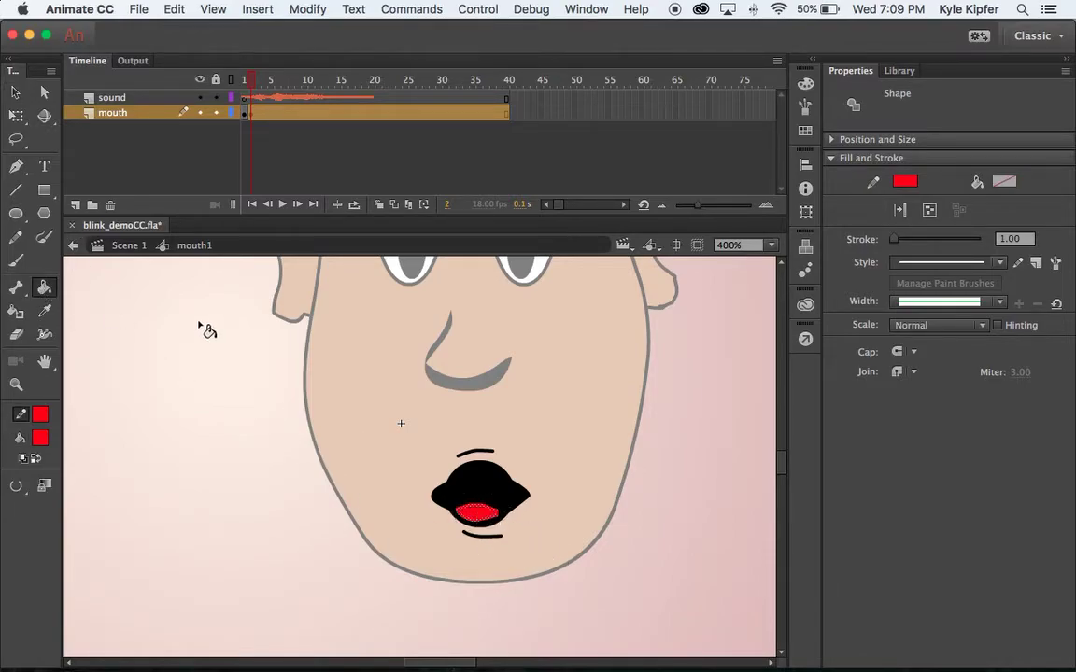
pyautogui.click(17, 94)
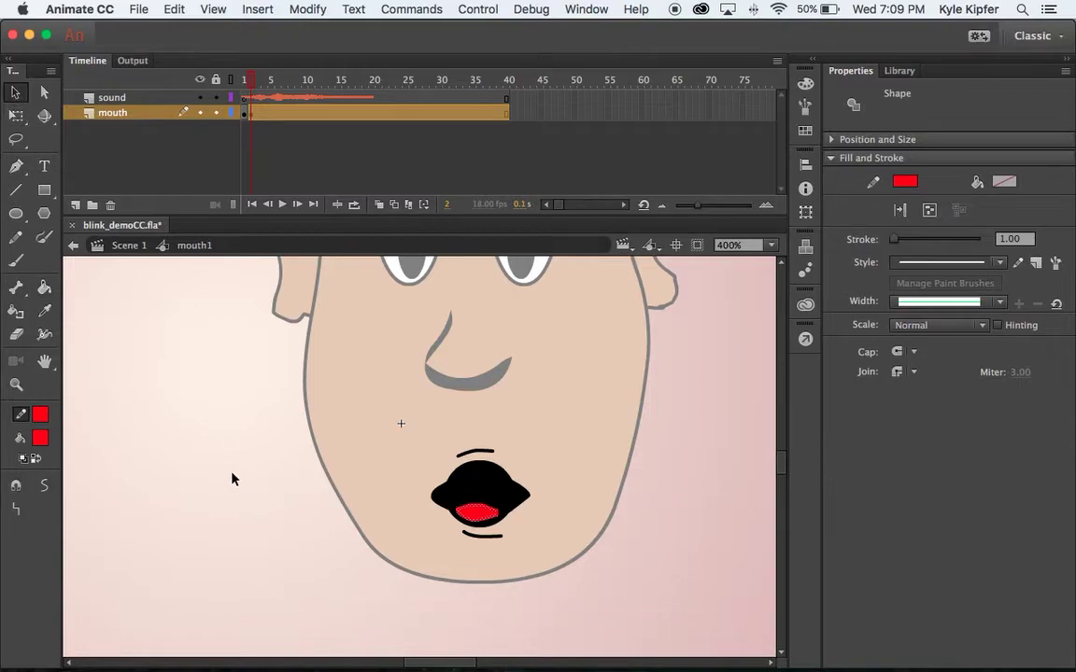
pyautogui.click(233, 476)
# Compare the mouth with the W, R reference in Chrome, return to Animate CC and bend the tongue's upper edge downward
pyautogui.press('z')
pyautogui.keyDown('alt'); pyautogui.click(465, 433); pyautogui.keyUp('alt')
pyautogui.keyDown('alt'); pyautogui.click(465, 432); pyautogui.keyUp('alt')
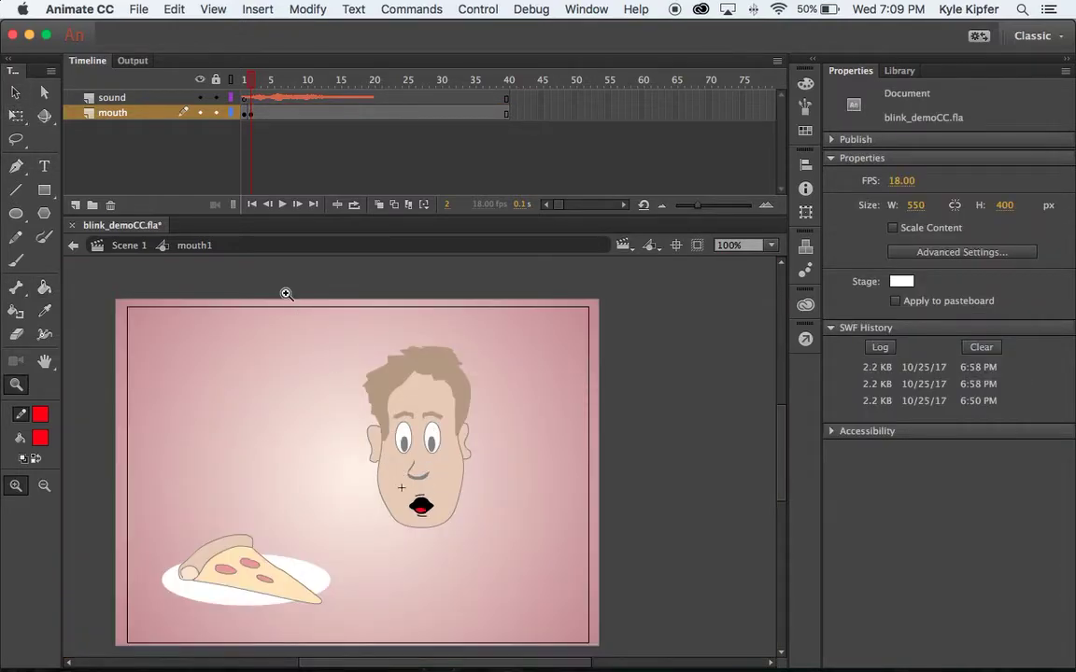
pyautogui.press('super+Tab')
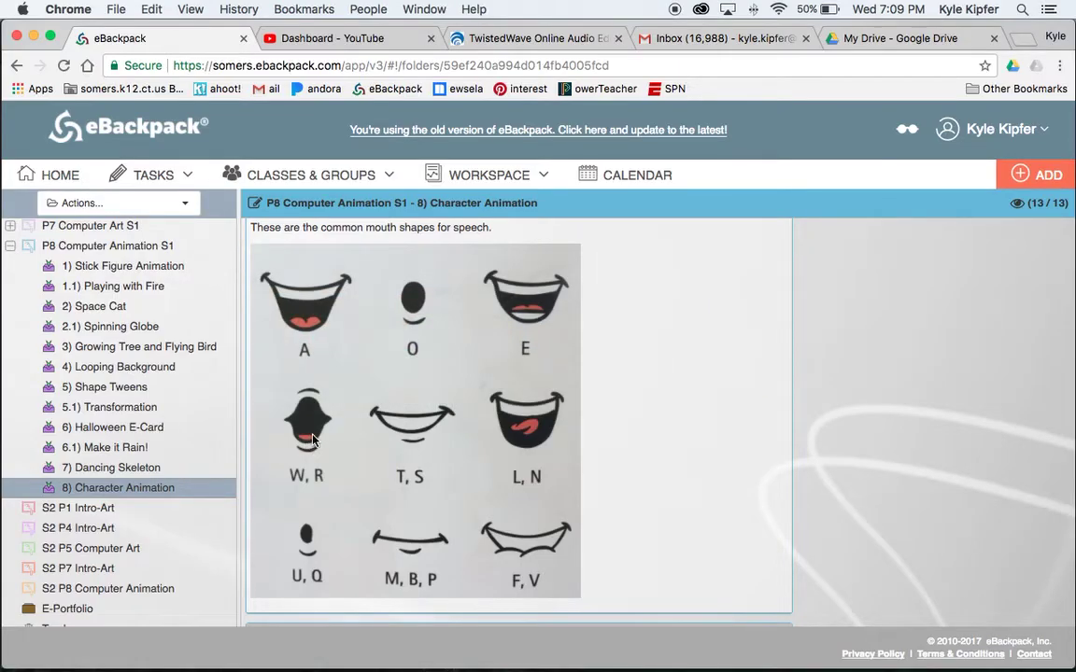
pyautogui.press('super+Tab')
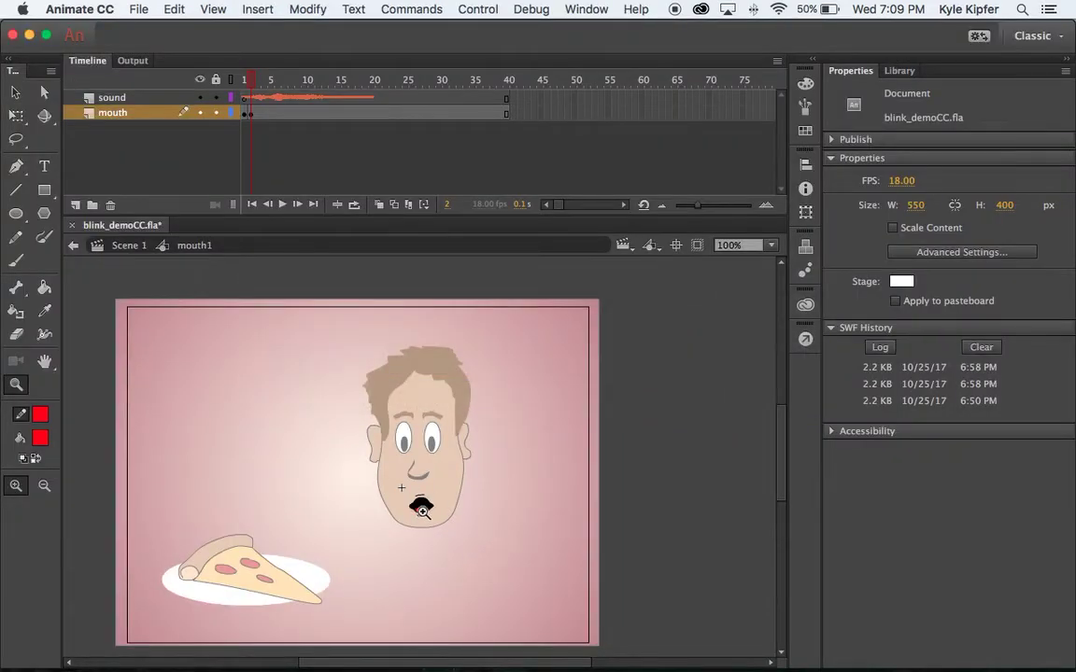
pyautogui.click(382, 461)
pyautogui.click(397, 425)
pyautogui.click(375, 427)
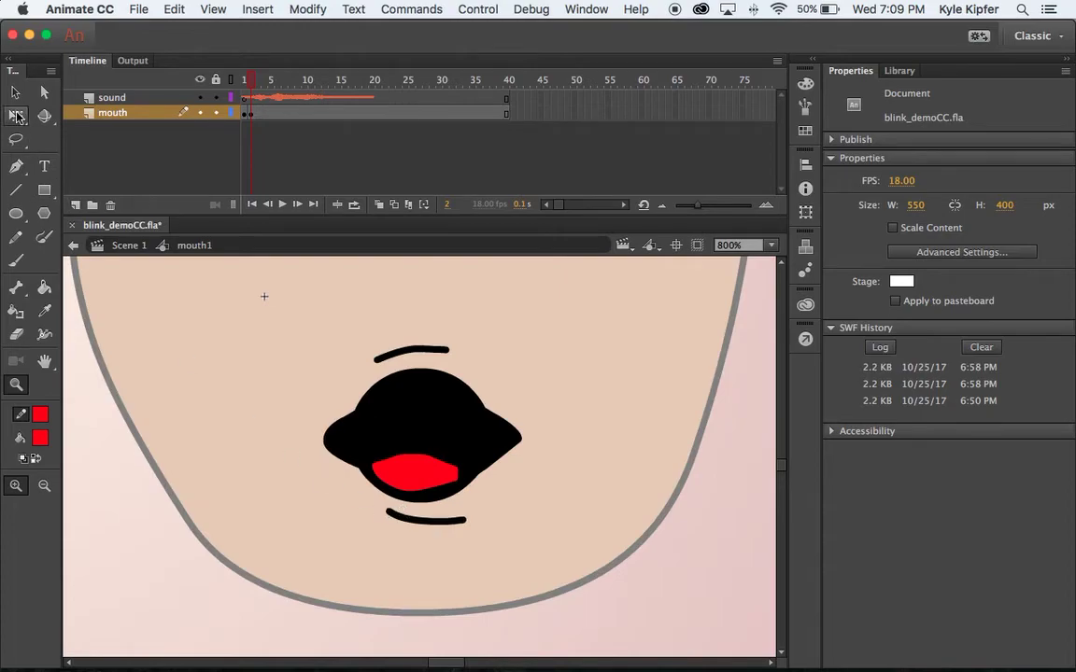
pyautogui.press('v')
pyautogui.moveTo(393, 457); pyautogui.dragTo(448, 475)
pyautogui.hotkey('ctrl', 'z')
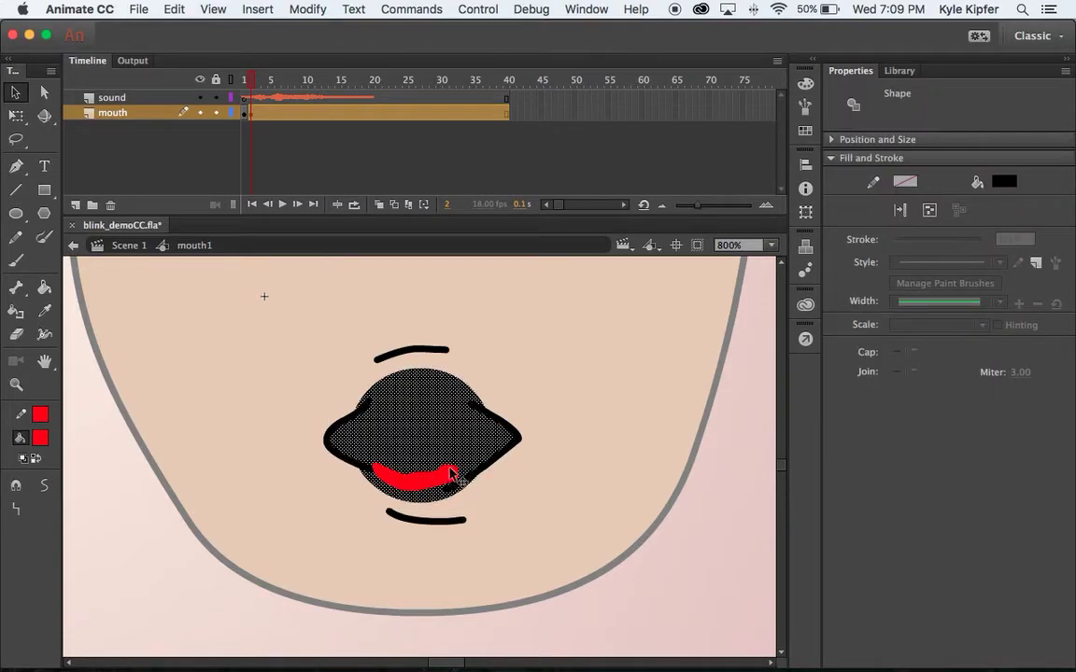
# Adjust the ends and upper edge of the red tongue inside the W mouth, leaving nothing selected
pyautogui.click(548, 475)
pyautogui.click(449, 473)
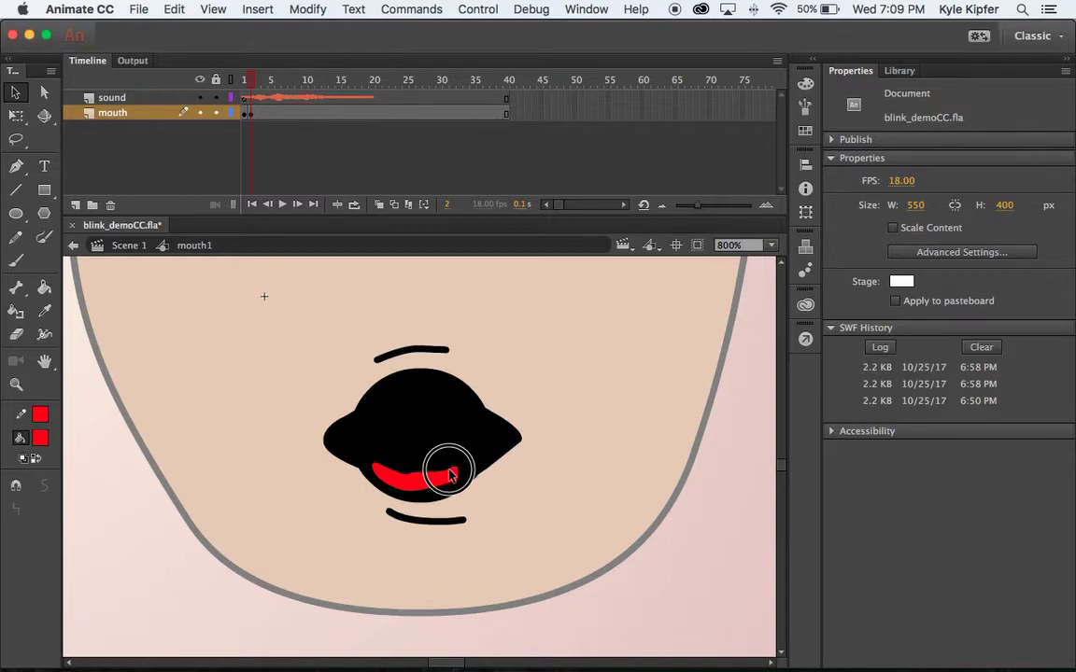
pyautogui.click(379, 473)
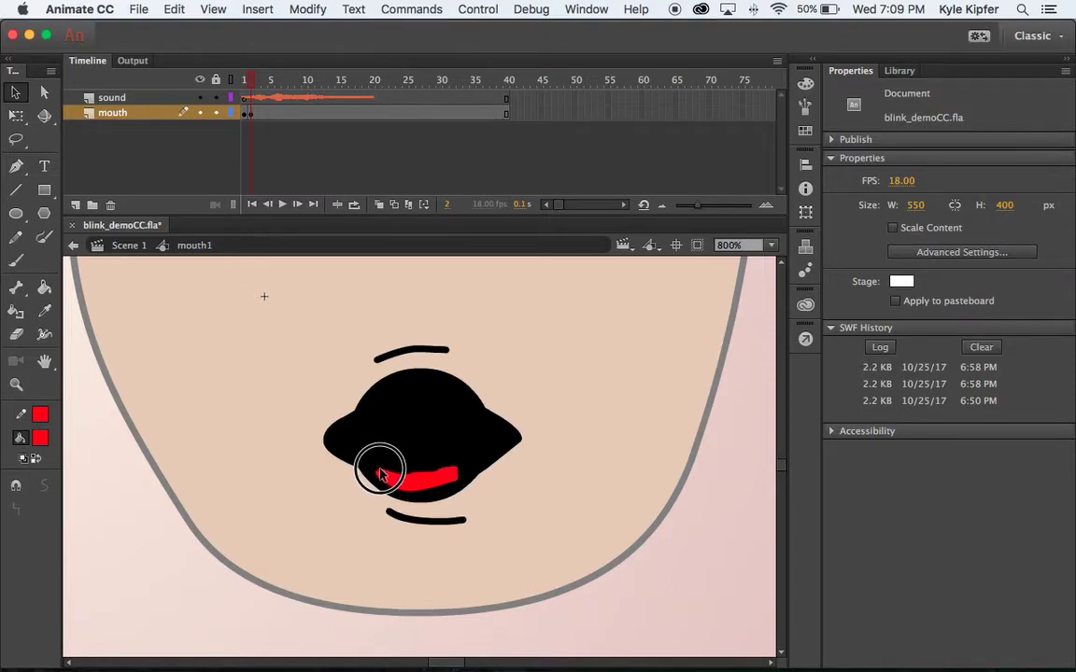
pyautogui.click(395, 471)
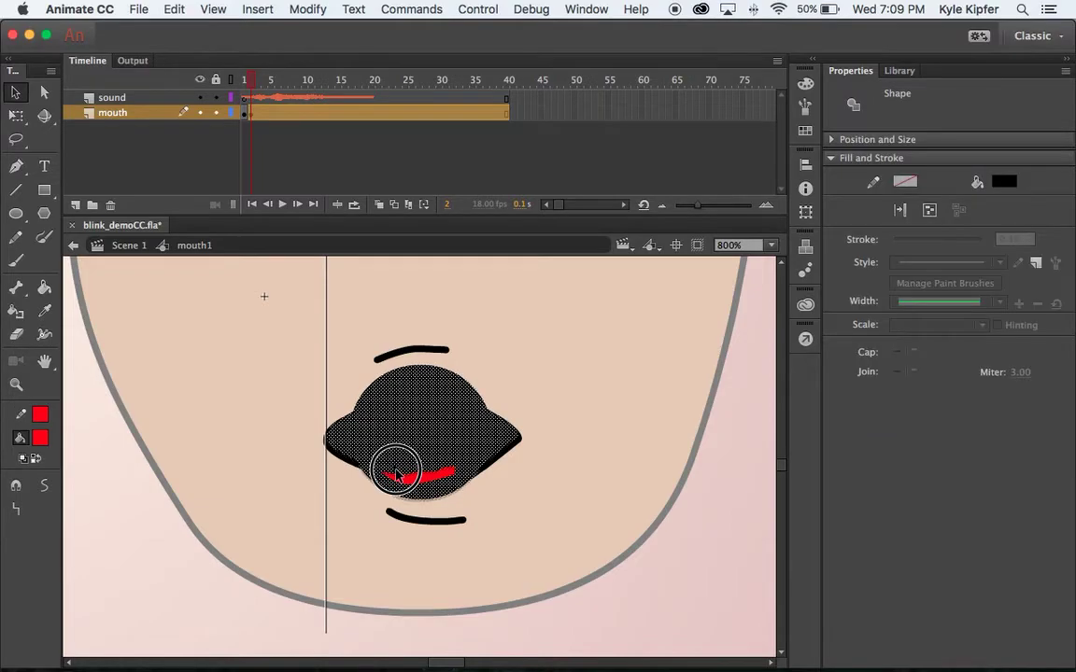
pyautogui.moveTo(396, 470); pyautogui.dragTo(396, 467)
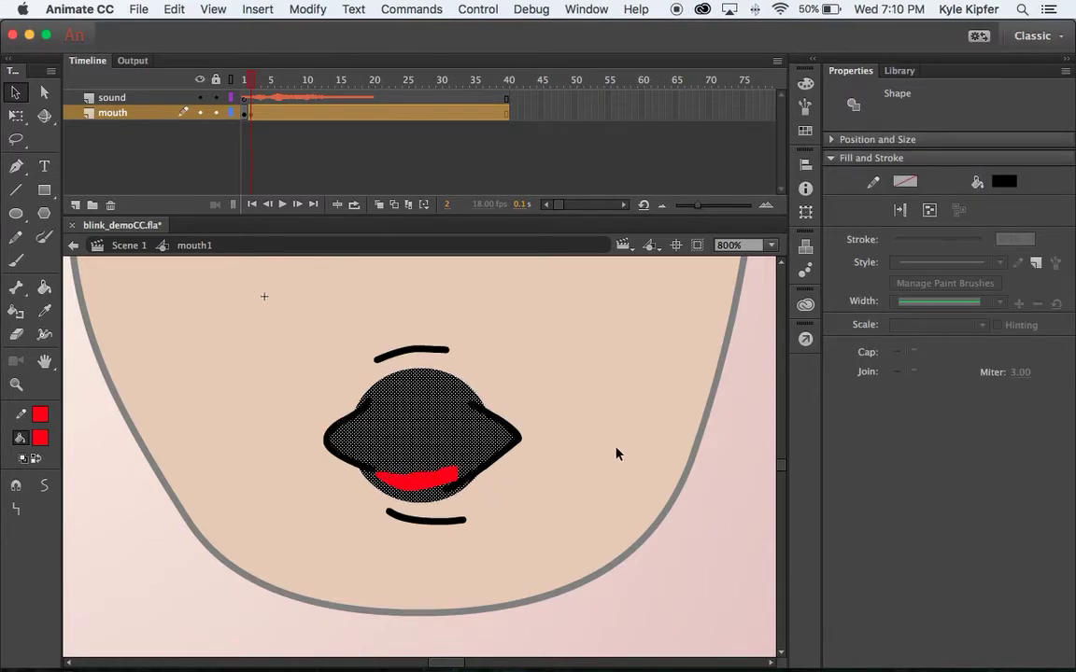
pyautogui.click(725, 542)
# Insert a keyframe at frame 6 of the mouth layer, check the mouth shape reference in Chrome, and delete the copied mouth in Animate CC
pyautogui.press('z')
pyautogui.keyDown('alt'); pyautogui.click(383, 404); pyautogui.keyUp('alt')
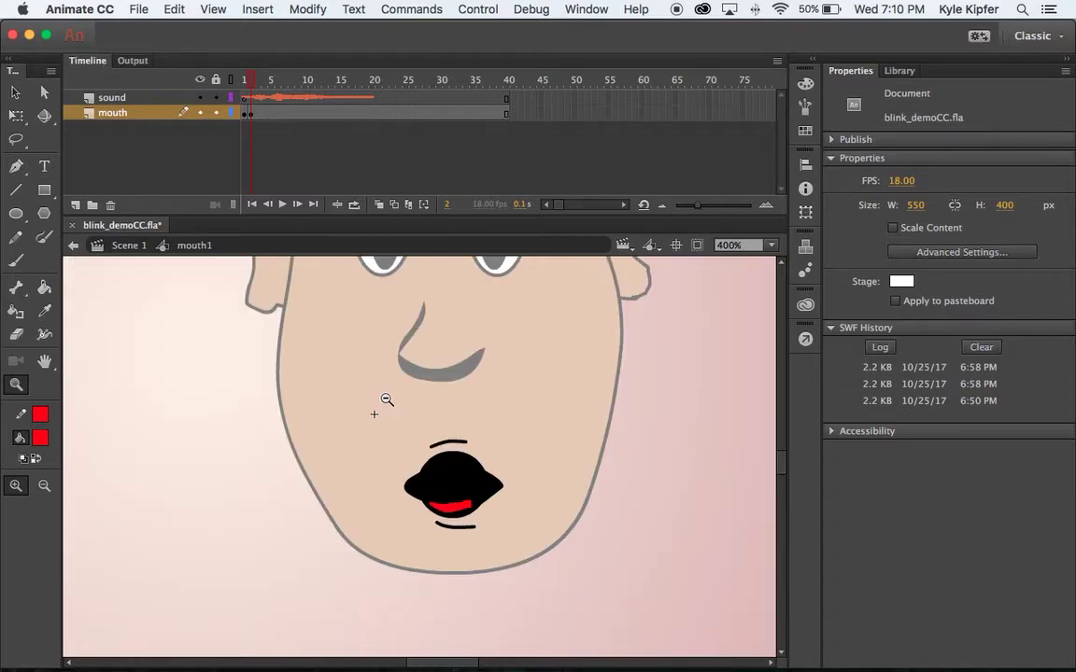
pyautogui.keyDown('alt'); pyautogui.click(457, 419); pyautogui.keyUp('alt')
pyautogui.keyDown('alt'); pyautogui.click(458, 419); pyautogui.keyUp('alt')
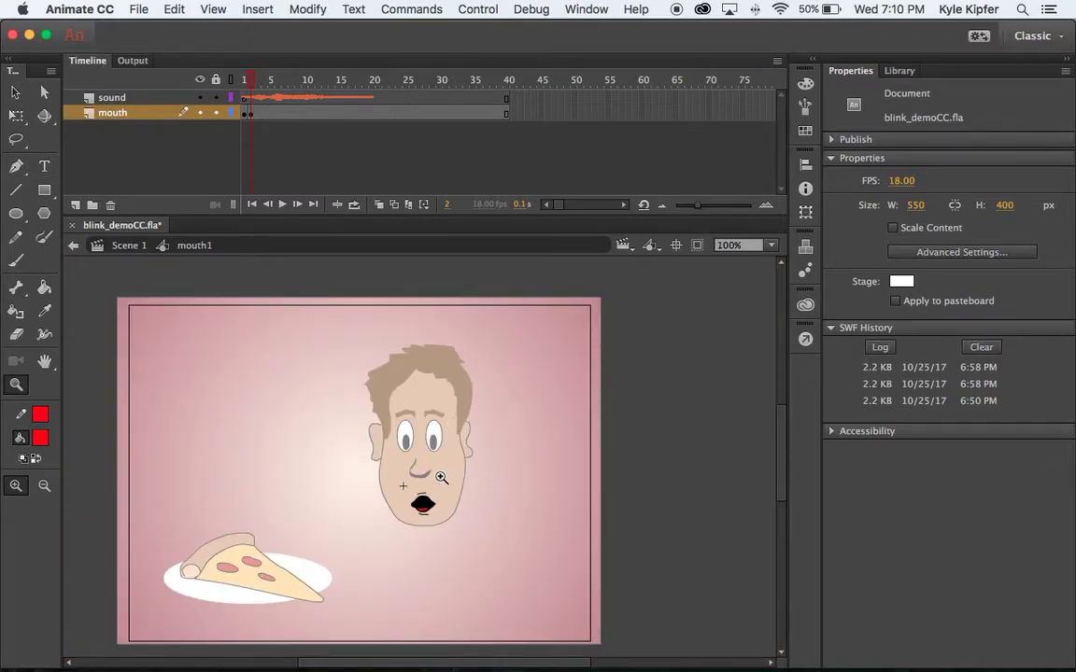
pyautogui.moveTo(254, 81); pyautogui.dragTo(278, 82)
pyautogui.click(280, 113)
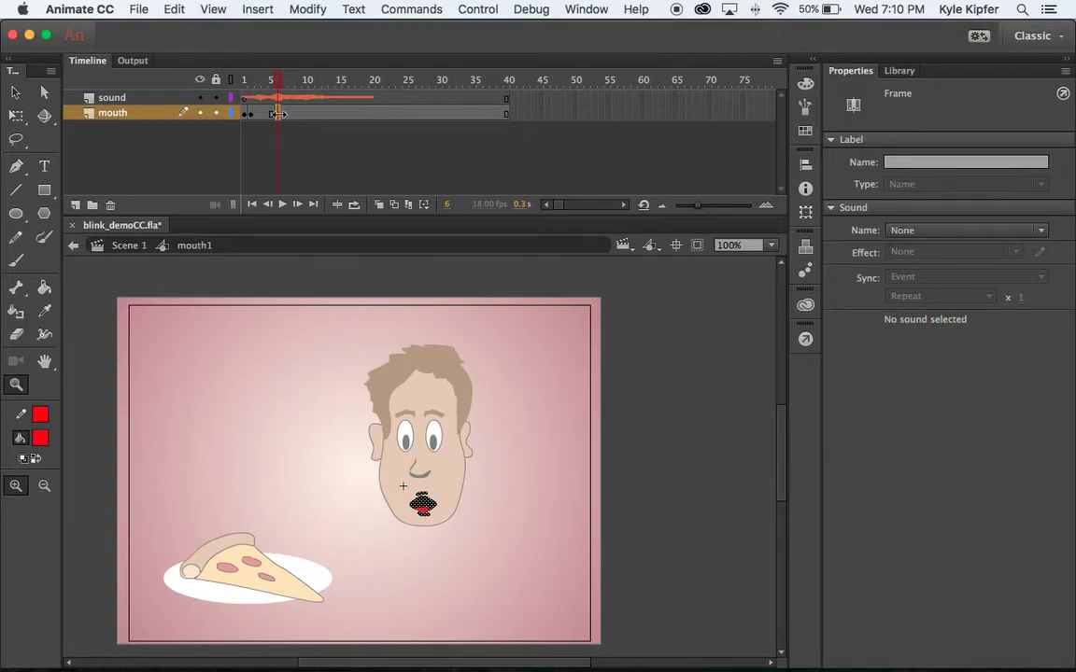
pyautogui.press('super+Tab')
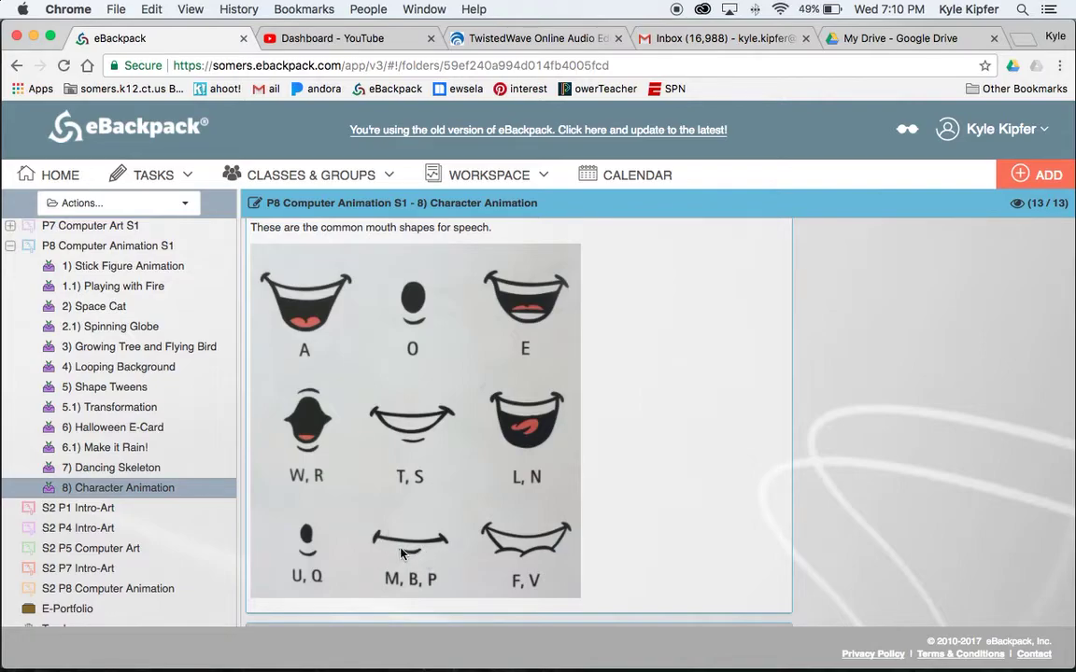
pyautogui.press('super+Tab')
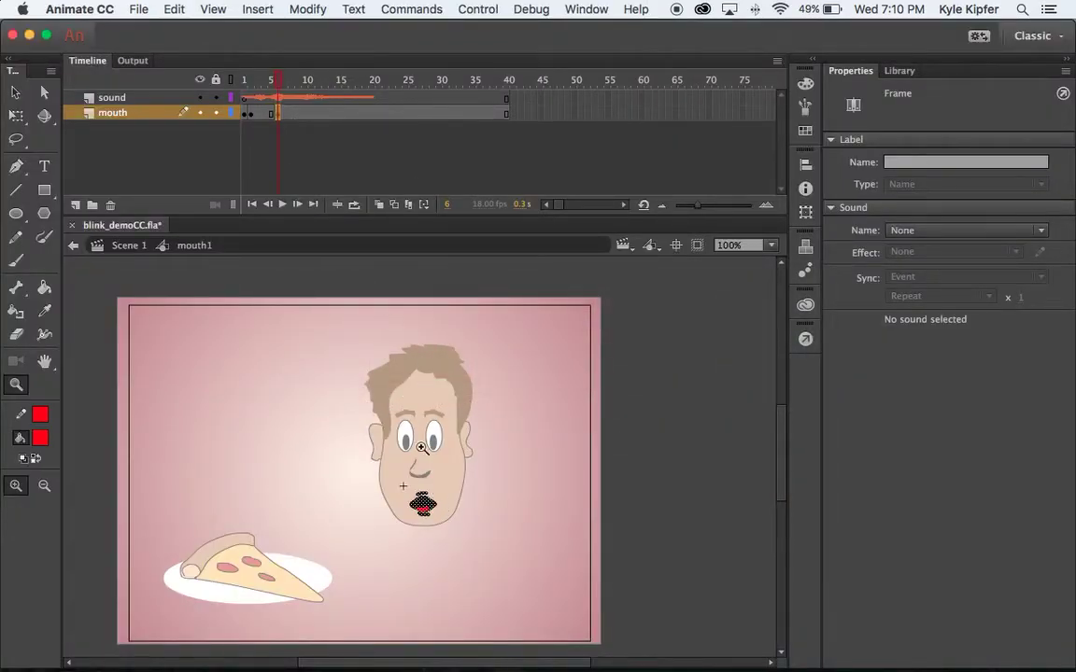
pyautogui.press('Delete')
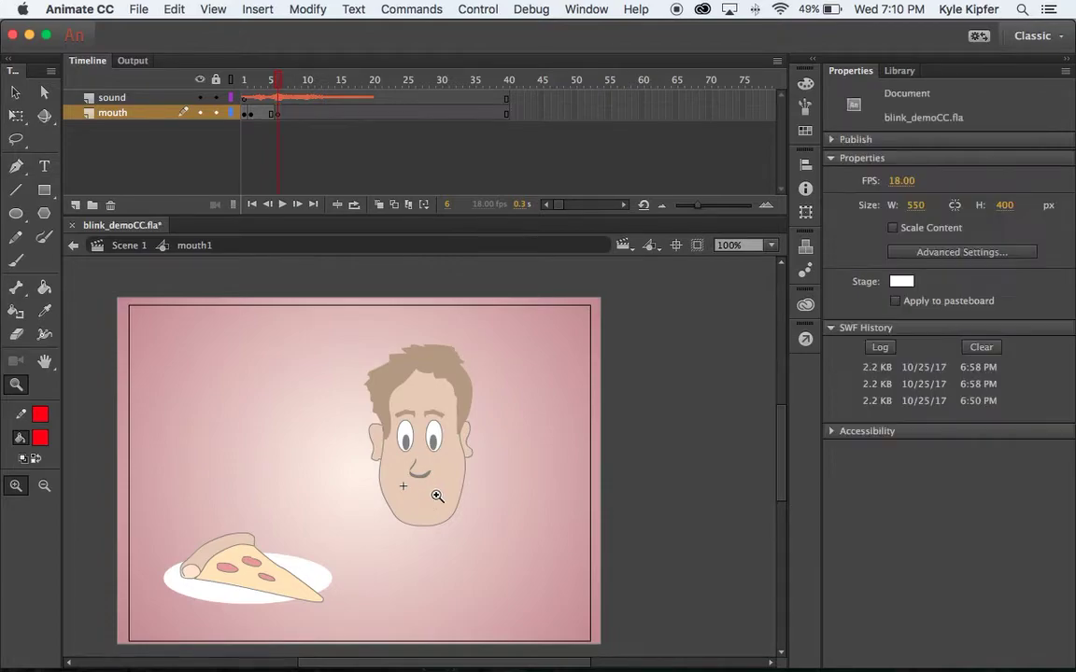
pyautogui.click(278, 114)
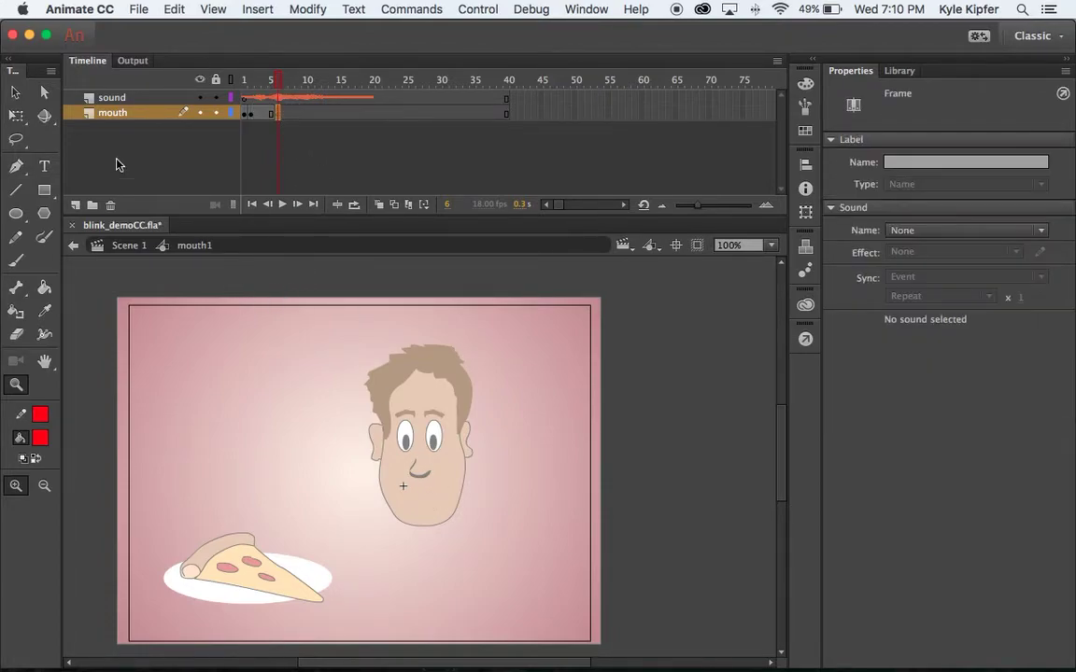
# Try to pencil a black curved mouth line below the nose on frame 6, and undo it
pyautogui.click(16, 237)
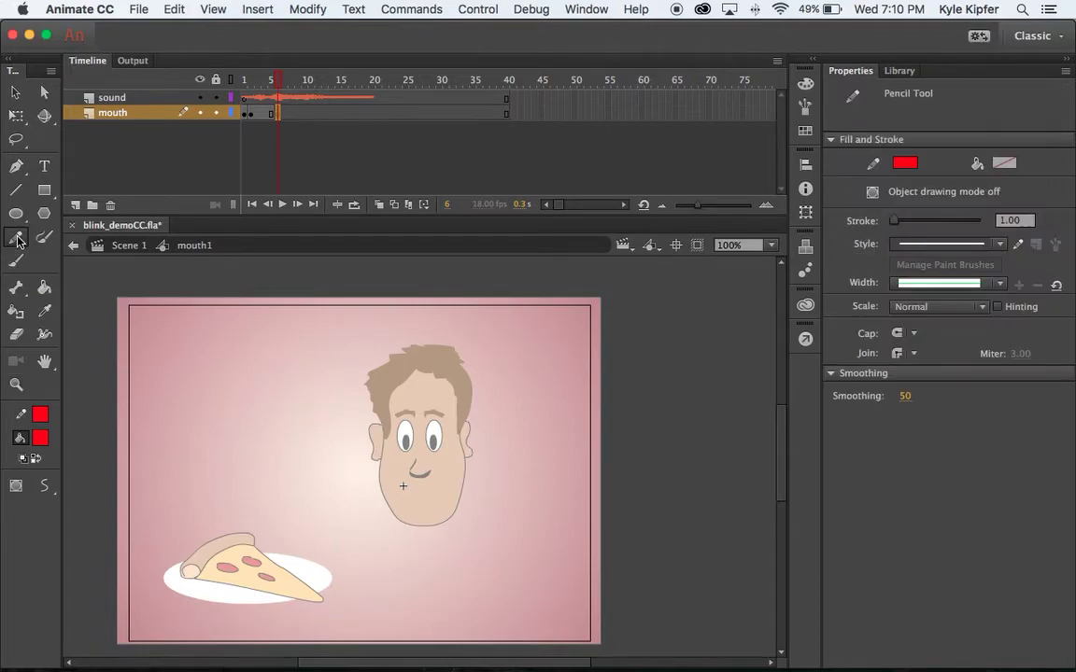
pyautogui.press('z')
pyautogui.click(422, 493)
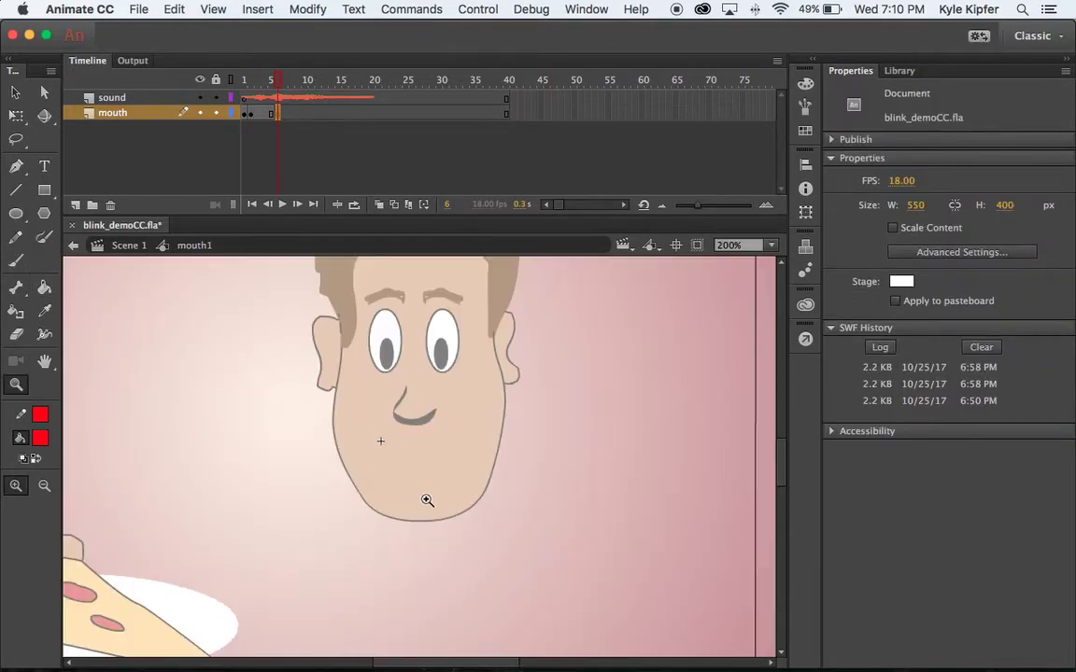
pyautogui.click(16, 239)
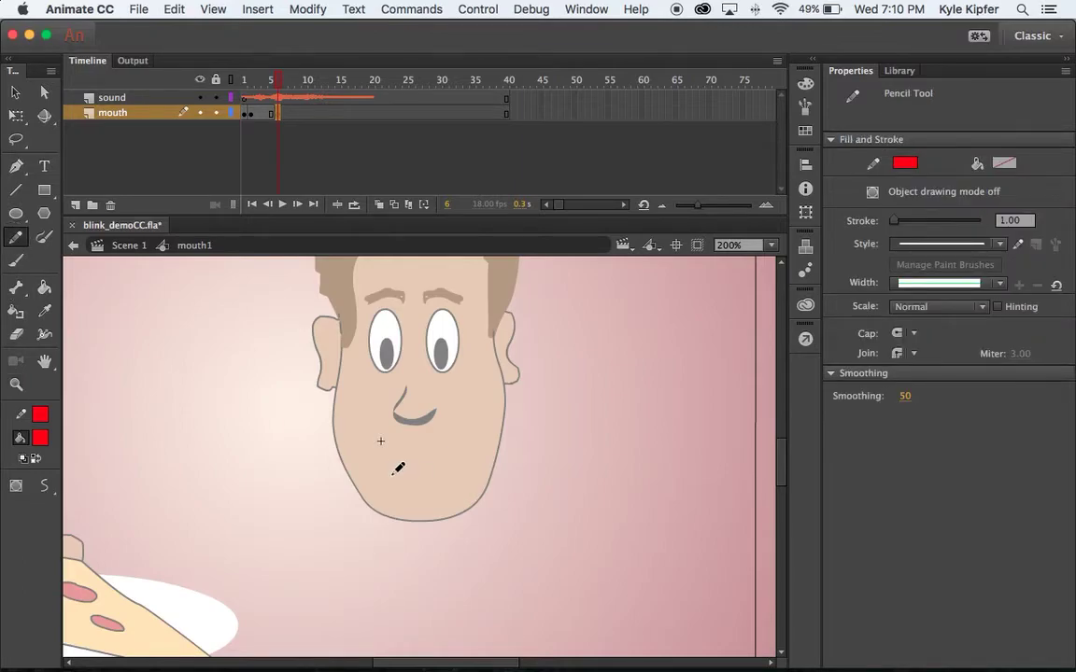
pyautogui.click(40, 415)
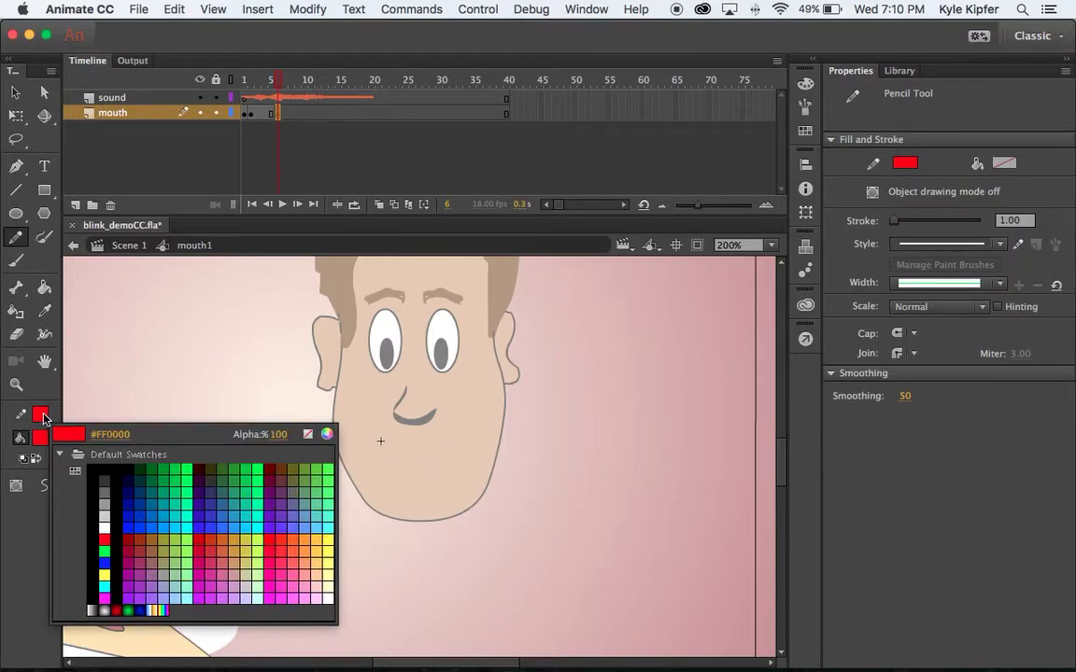
pyautogui.click(90, 472)
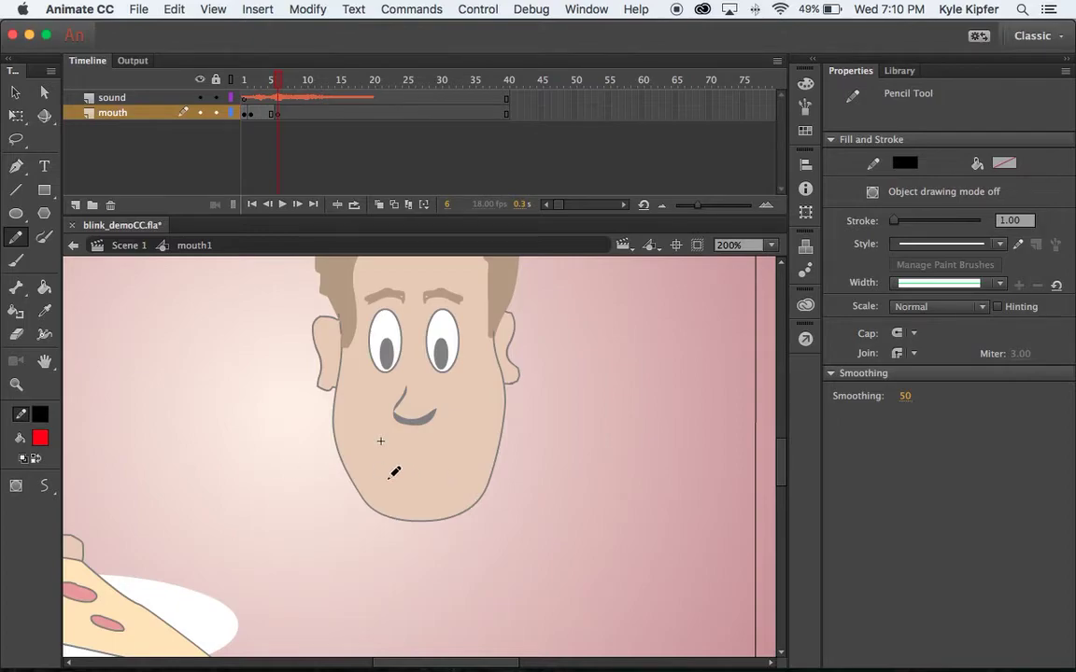
pyautogui.moveTo(387, 476)
pyautogui.mouseDown()
pyautogui.moveTo(413, 481)
pyautogui.moveTo(454, 467)
pyautogui.mouseUp()
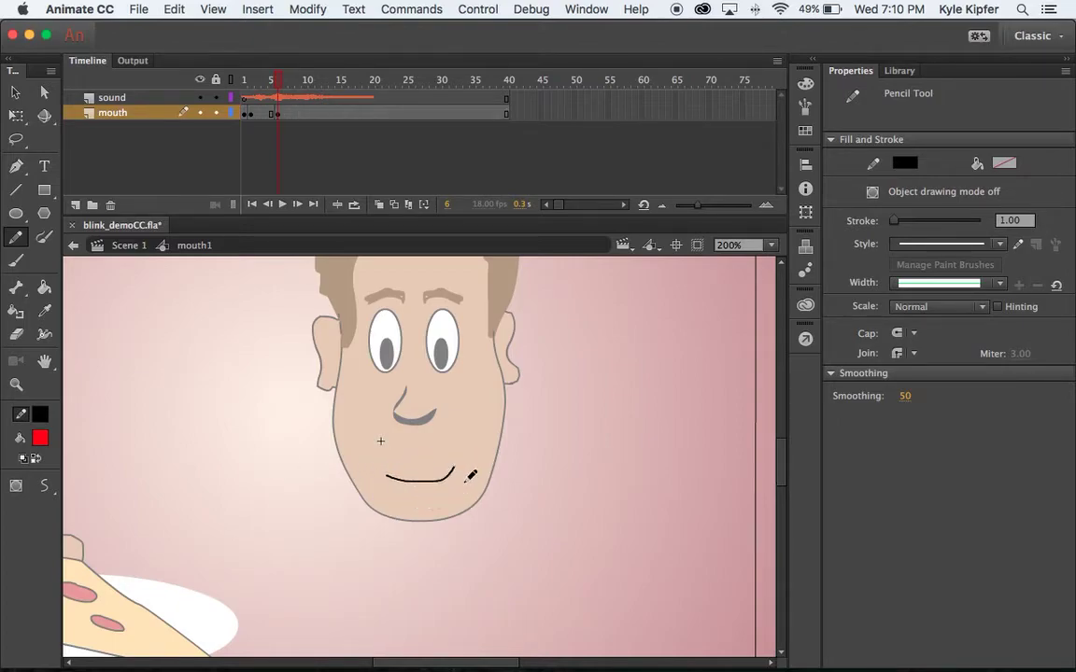
pyautogui.press('super+z')
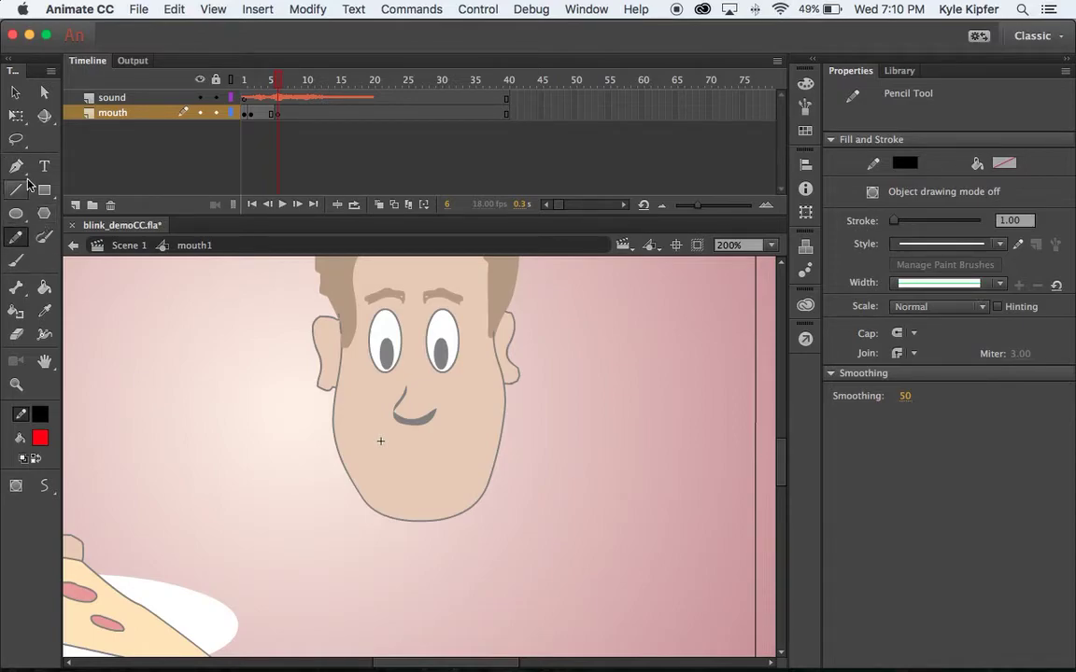
# Set up the Brush tool with size 3 and a black fill, undoing the test stroke
pyautogui.click(16, 260)
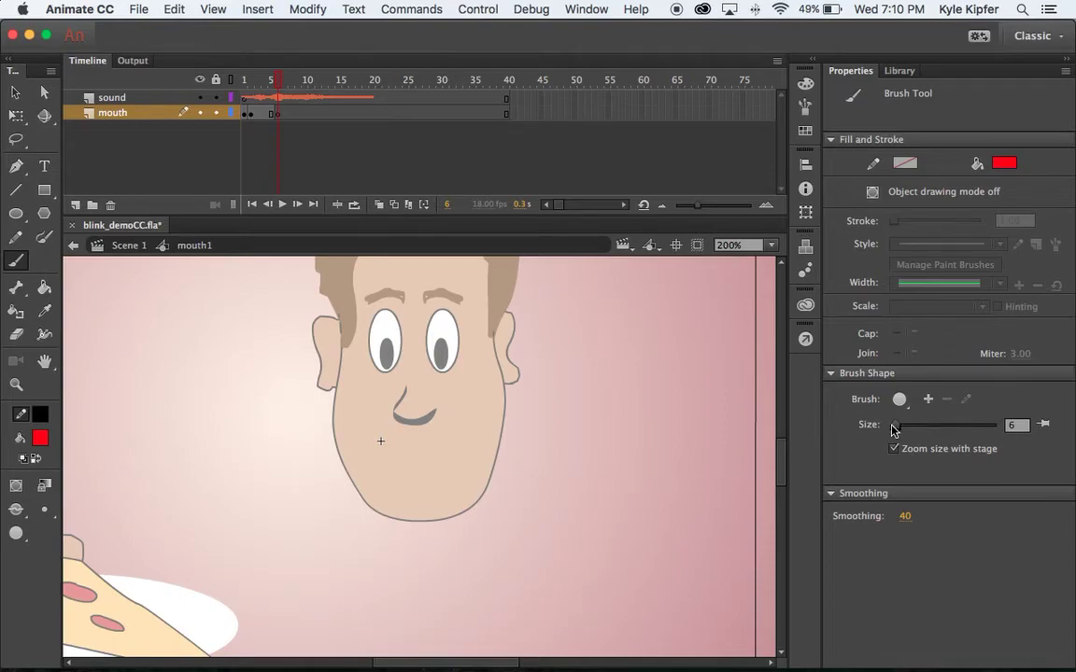
pyautogui.moveTo(893, 428); pyautogui.dragTo(889, 428)
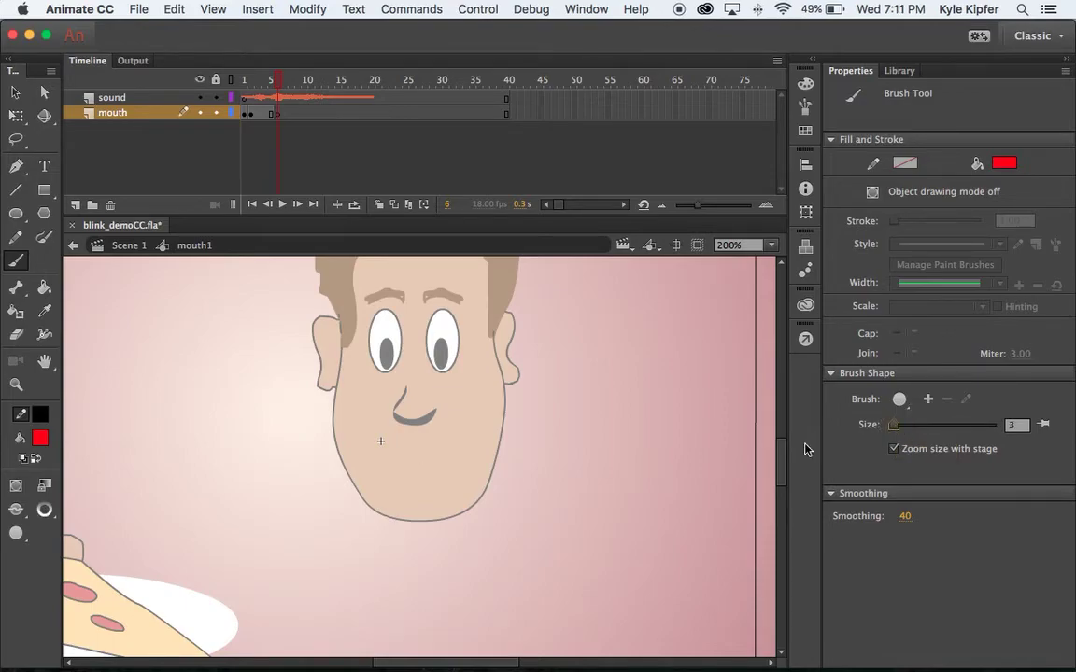
pyautogui.moveTo(358, 425)
pyautogui.mouseDown()
pyautogui.moveTo(383, 434)
pyautogui.moveTo(420, 418)
pyautogui.mouseUp()
pyautogui.press('super+z')
pyautogui.click(44, 439)
pyautogui.click(109, 441)
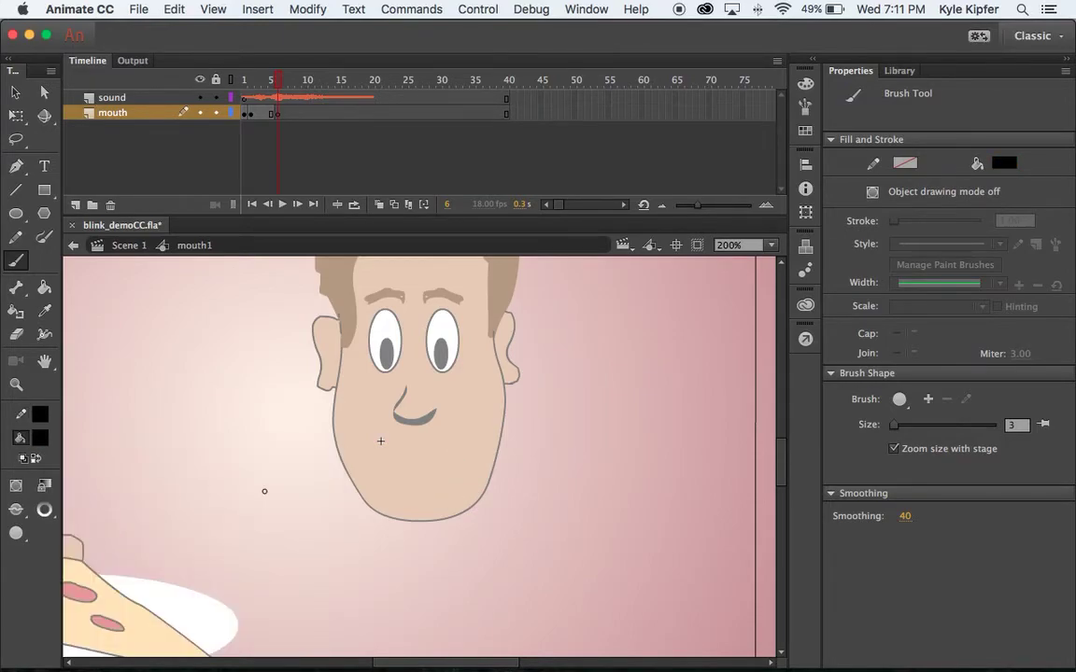
# Brush a smiling mouth curve with a short lip line beneath it, comparing with the reference in Chrome, and thicken the curve
pyautogui.moveTo(388, 471); pyautogui.dragTo(455, 456)
pyautogui.press('super+Tab')
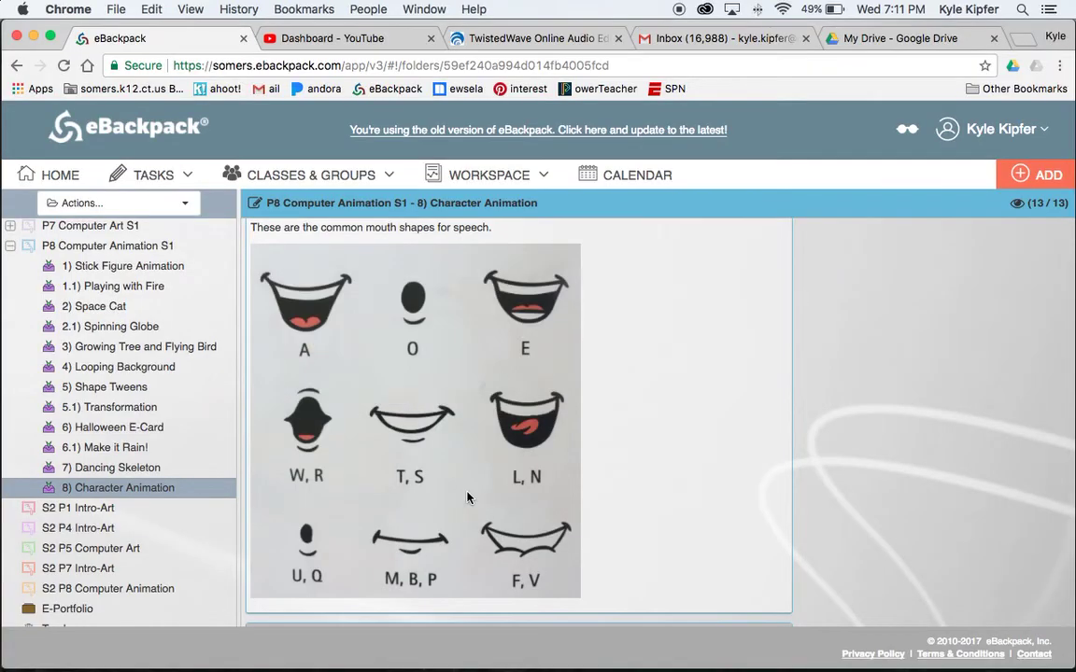
pyautogui.press('super+Tab')
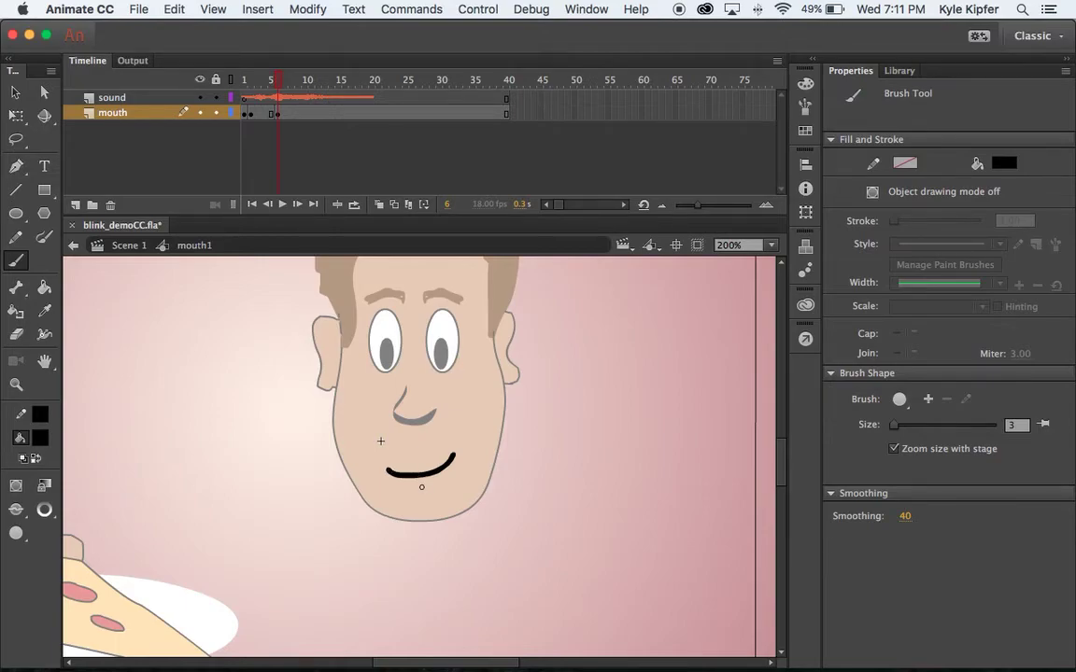
pyautogui.moveTo(418, 486); pyautogui.dragTo(435, 485)
pyautogui.moveTo(277, 79)
pyautogui.mouseDown()
pyautogui.moveTo(238, 77)
pyautogui.moveTo(298, 79)
pyautogui.mouseUp()
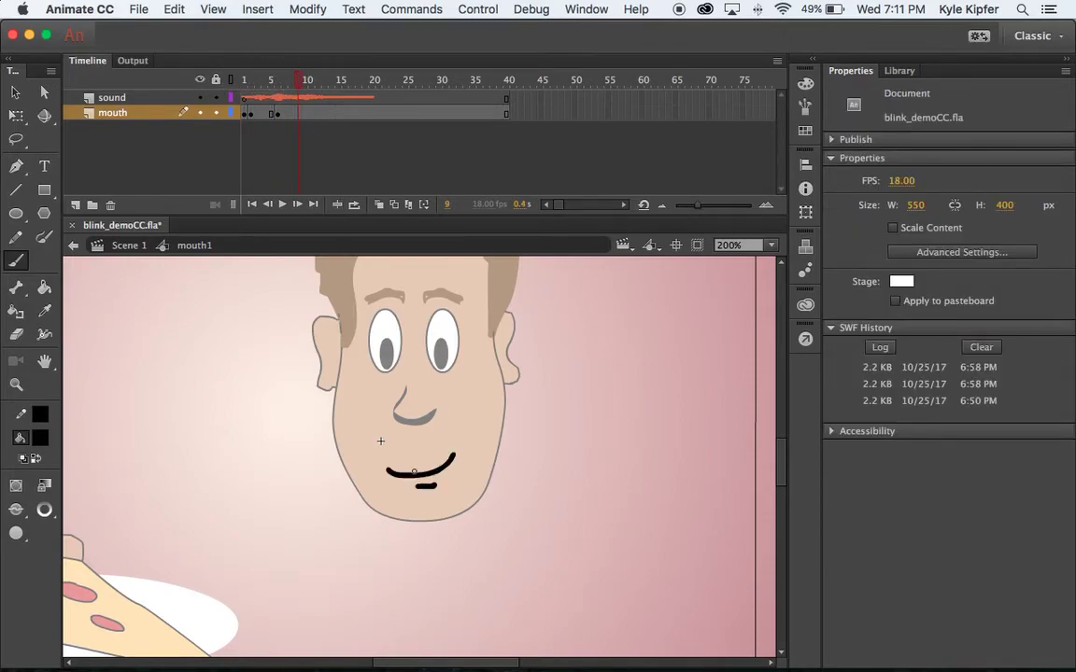
pyautogui.moveTo(398, 474)
pyautogui.mouseDown()
pyautogui.moveTo(448, 464)
pyautogui.moveTo(428, 439)
pyautogui.moveTo(412, 446)
pyautogui.moveTo(408, 471)
pyautogui.moveTo(396, 459)
pyautogui.moveTo(433, 449)
pyautogui.moveTo(421, 474)
pyautogui.moveTo(394, 448)
pyautogui.moveTo(399, 474)
pyautogui.mouseUp()
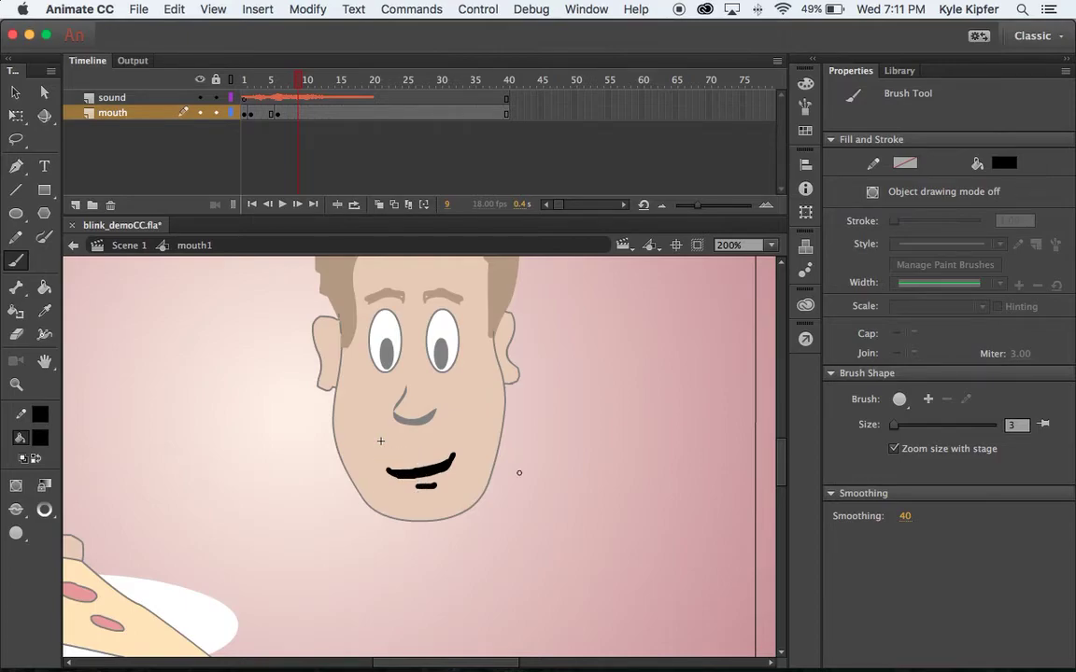
# Insert a keyframe at frame 9 of the mouth layer and delete the mouth artwork on it
pyautogui.moveTo(300, 80)
pyautogui.mouseDown()
pyautogui.moveTo(221, 80)
pyautogui.moveTo(307, 84)
pyautogui.mouseUp()
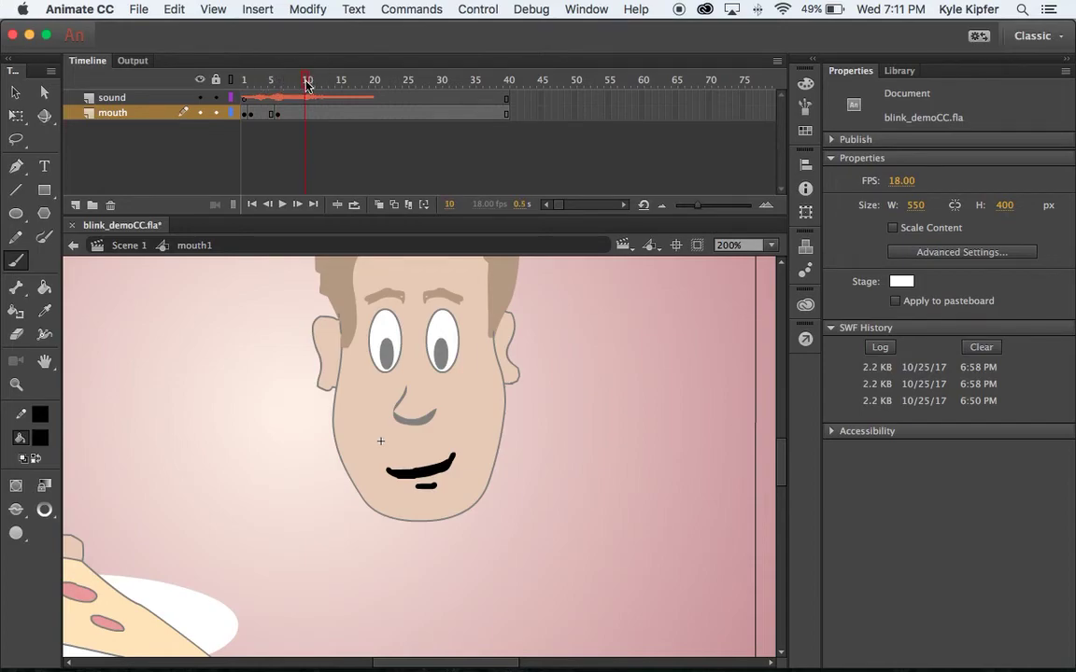
pyautogui.click(302, 114)
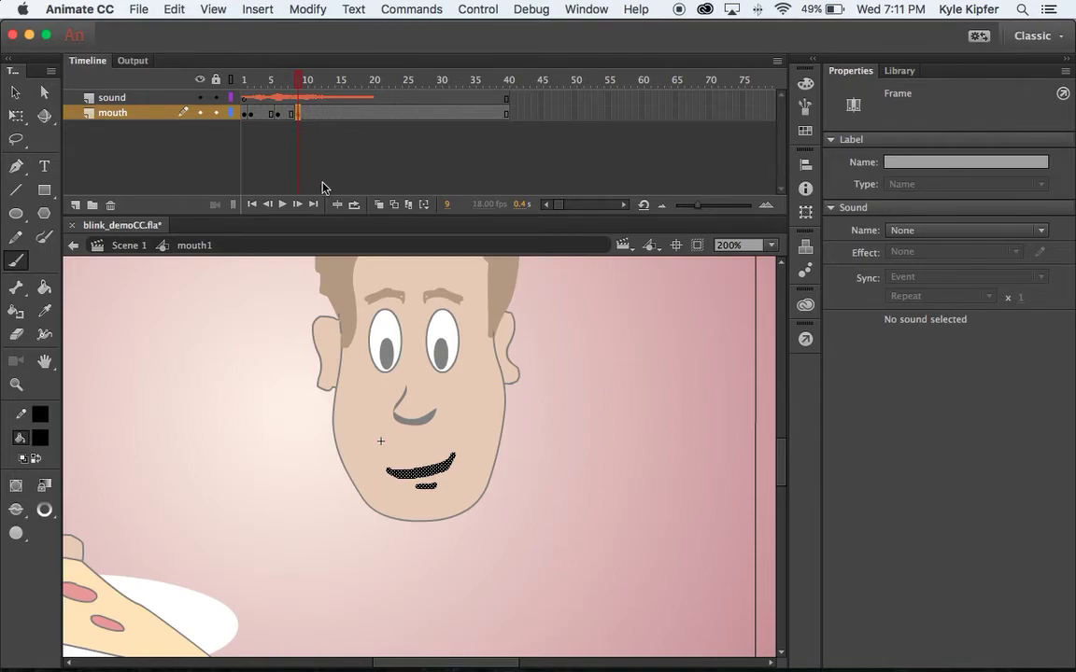
pyautogui.press('Delete')
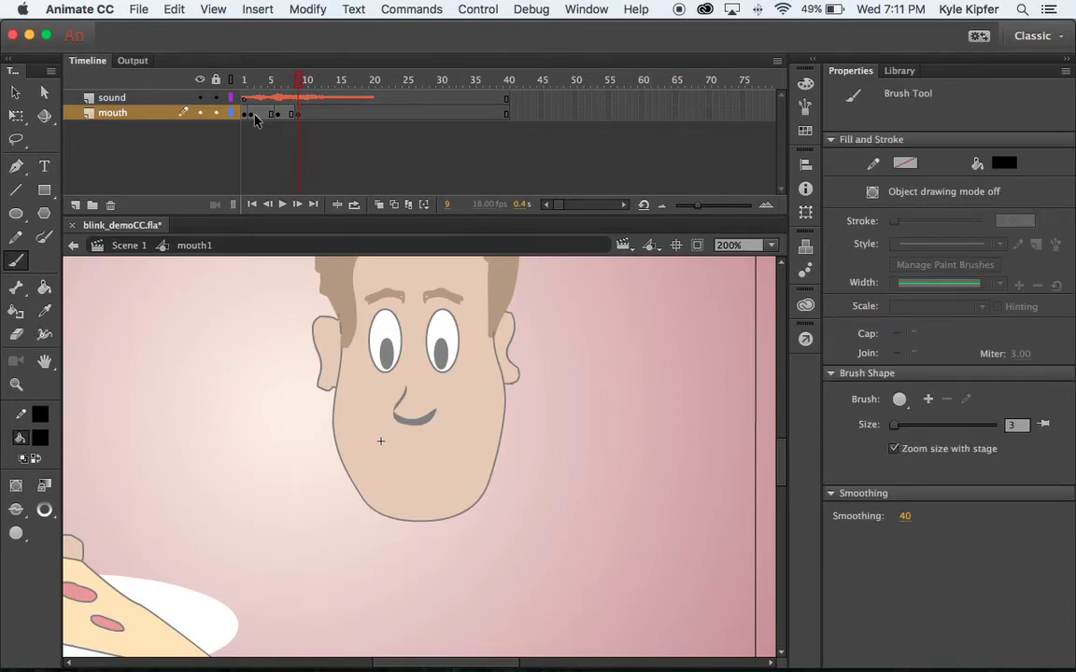
# Copy the W mouth from frame 2 and paste it in place on frame 9
pyautogui.click(253, 114)
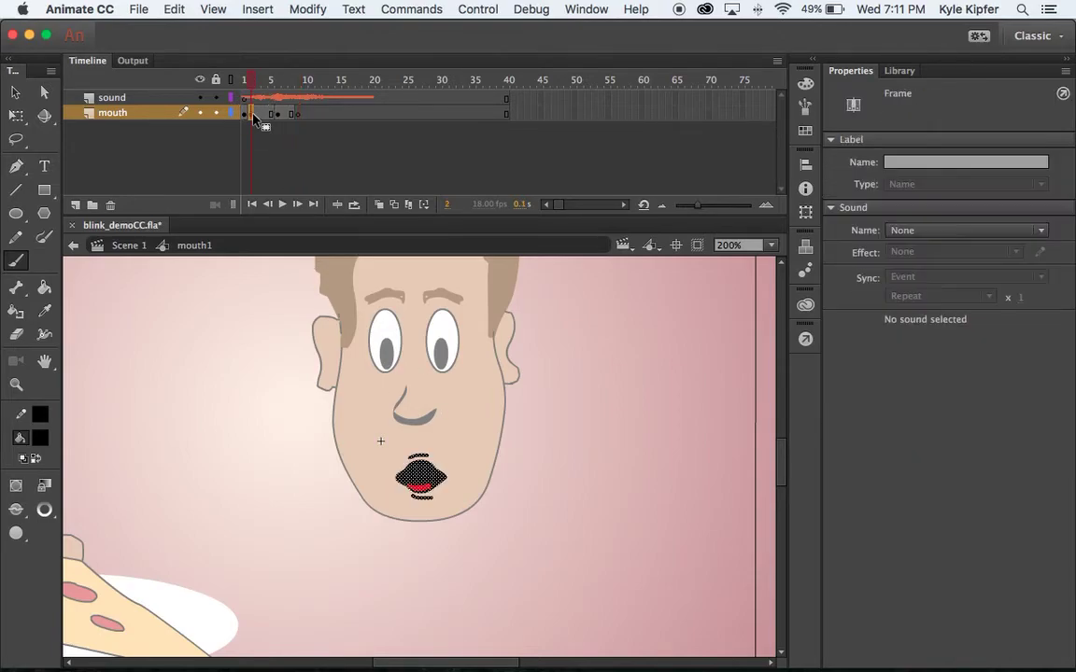
pyautogui.click(173, 9)
pyautogui.click(184, 87)
pyautogui.click(297, 114)
pyautogui.click(173, 9)
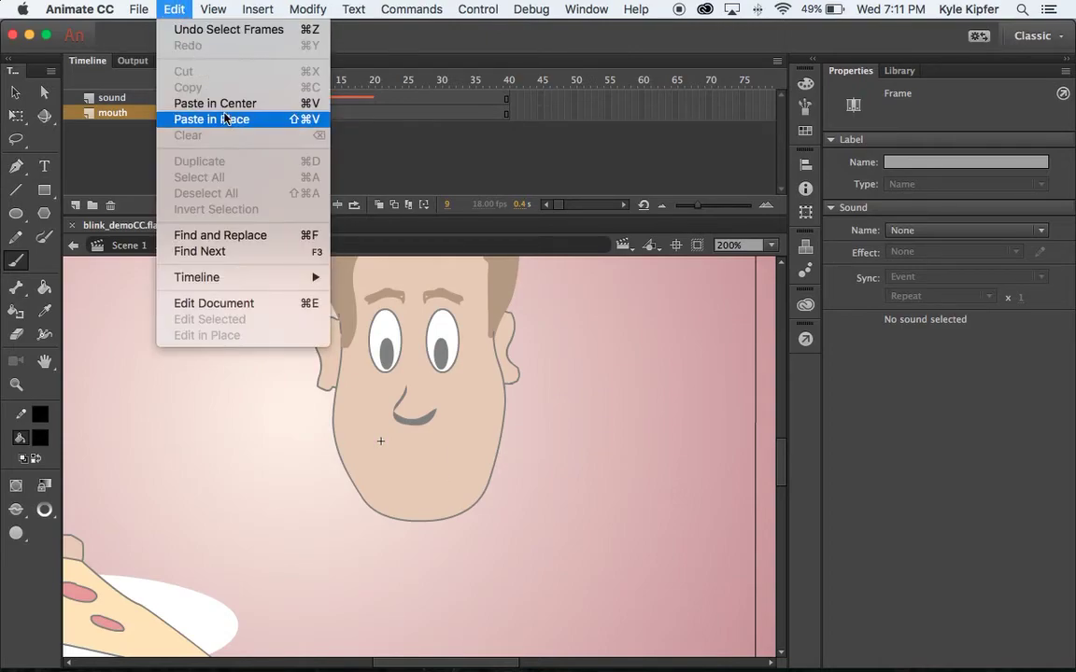
pyautogui.click(229, 119)
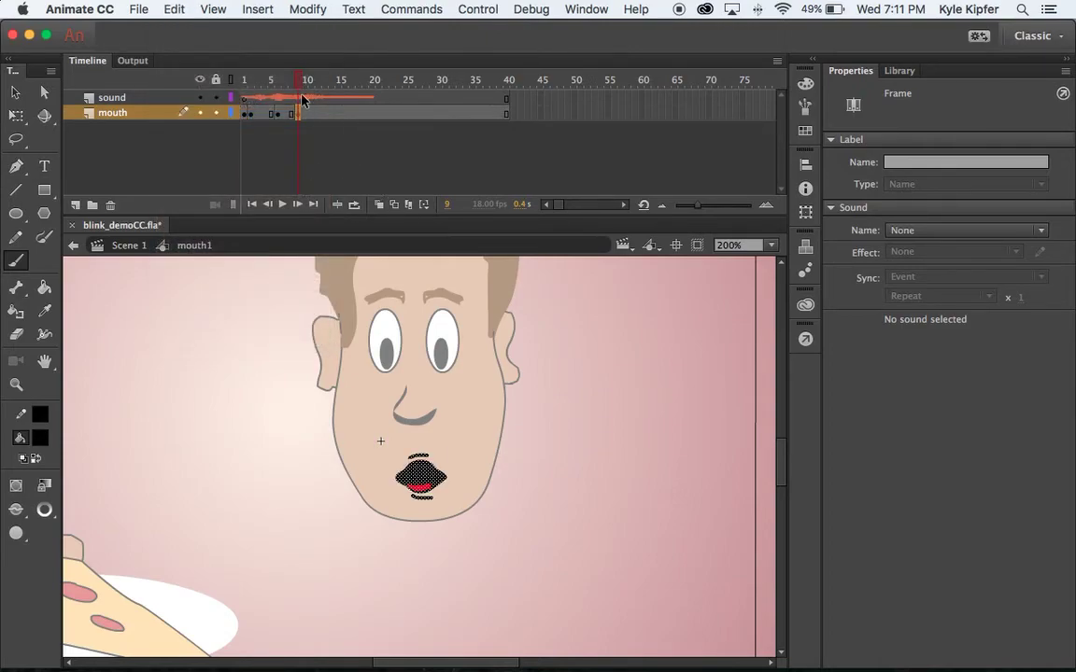
# Insert a keyframe at frame 20 of the mouth layer, where the sound ends, and delete its mouth artwork
pyautogui.moveTo(300, 82); pyautogui.dragTo(372, 79)
pyautogui.click(373, 113)
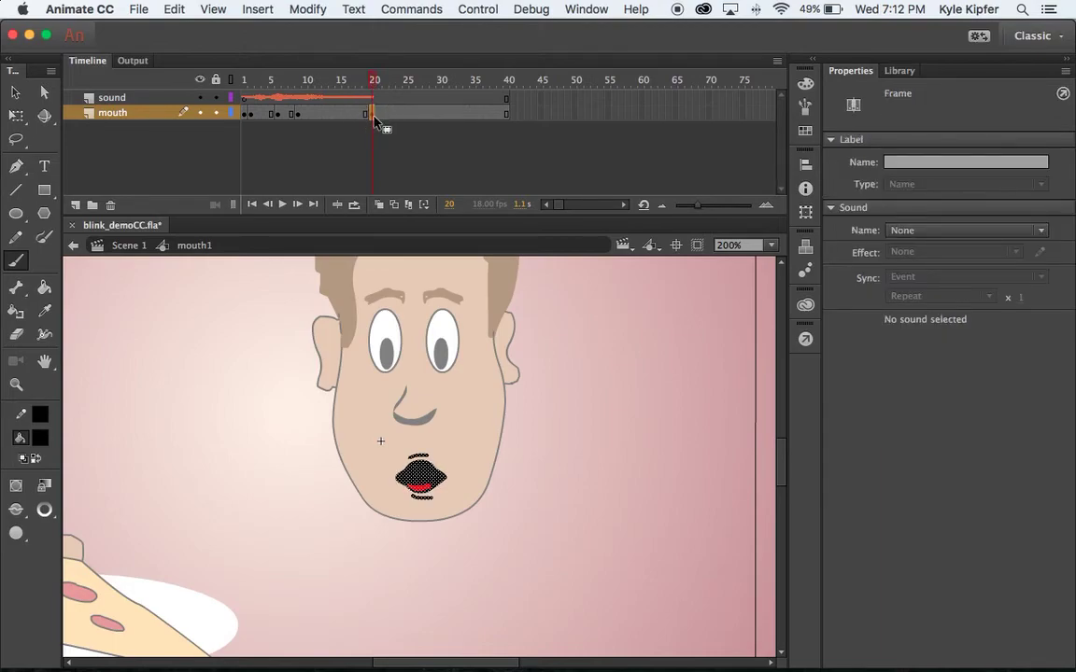
pyautogui.press('Delete')
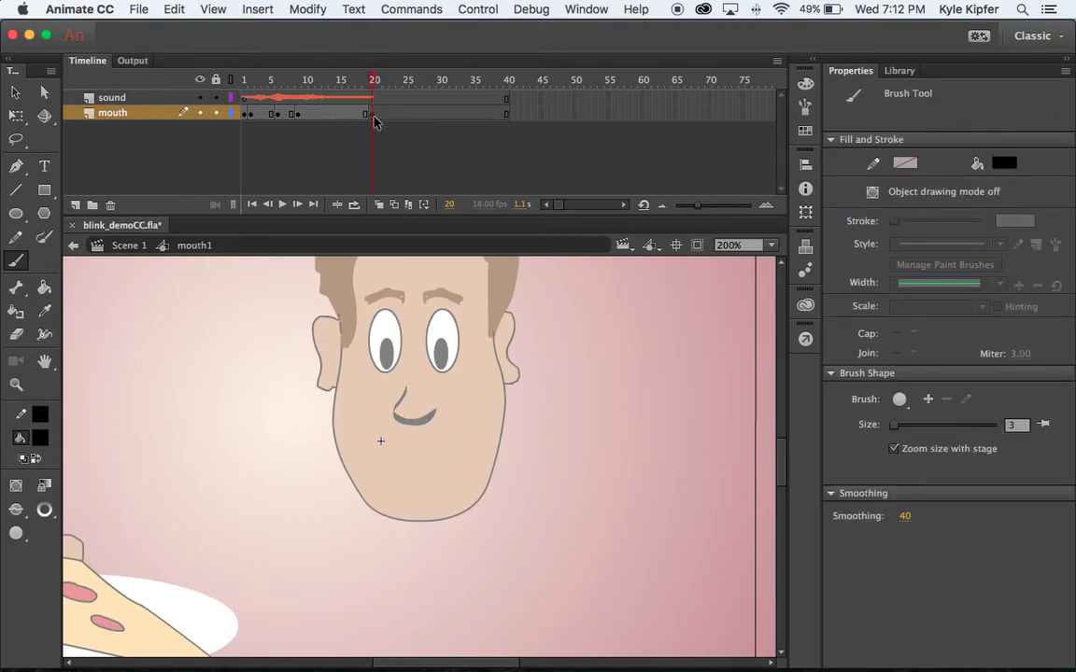
# Copy the open smiling mouth from frame 1 of the mouth layer and paste it in place on frame 20
pyautogui.click(245, 114)
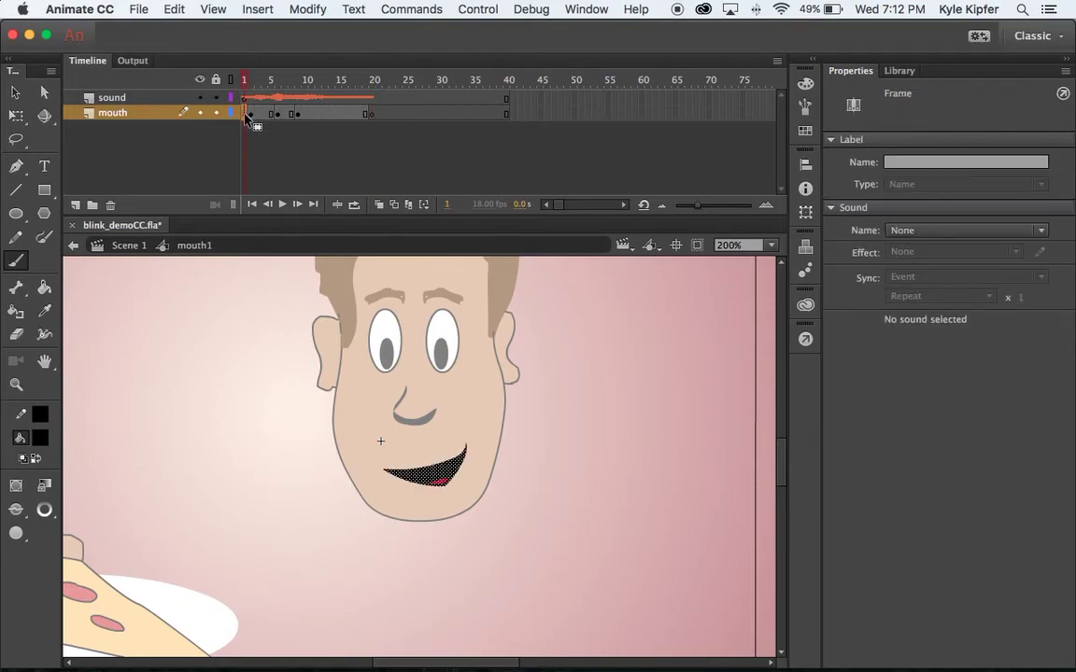
pyautogui.click(174, 9)
pyautogui.click(202, 93)
pyautogui.click(370, 113)
pyautogui.click(176, 9)
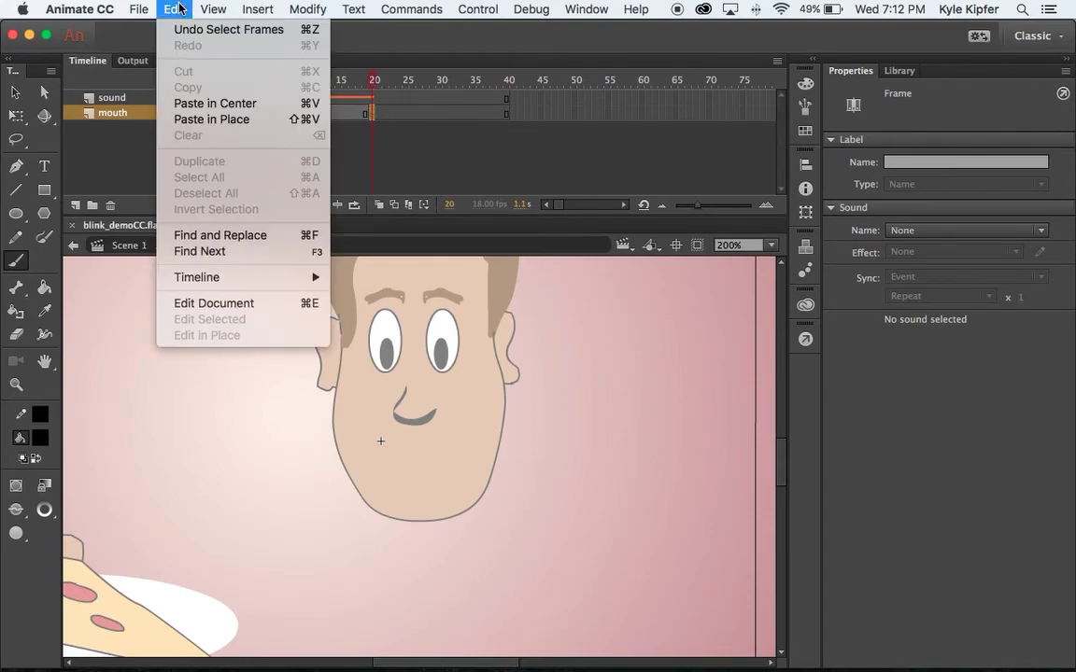
pyautogui.click(209, 116)
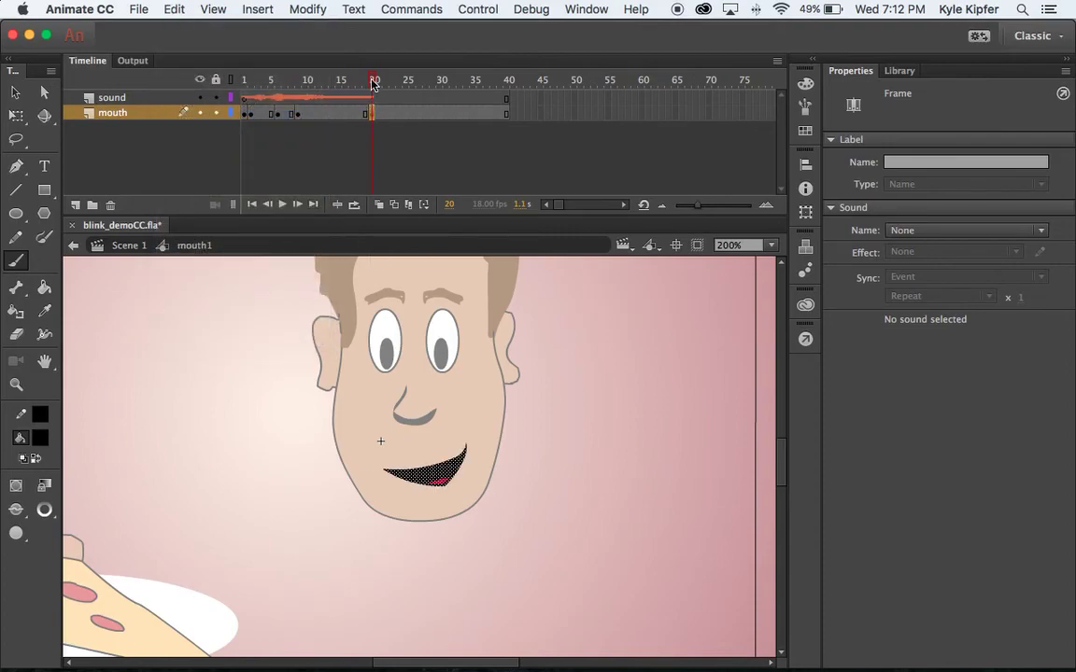
# Return the playhead to frame 1, test the movie to check the mouth animation, and close the preview
pyautogui.moveTo(370, 81); pyautogui.dragTo(176, 71)
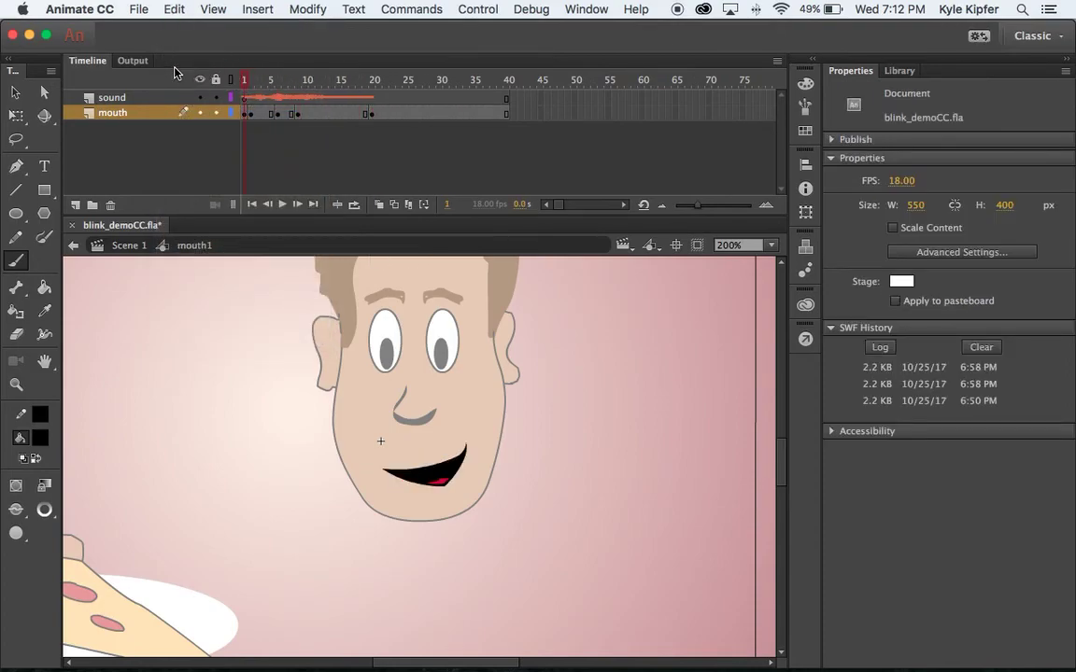
pyautogui.press('super+Return')
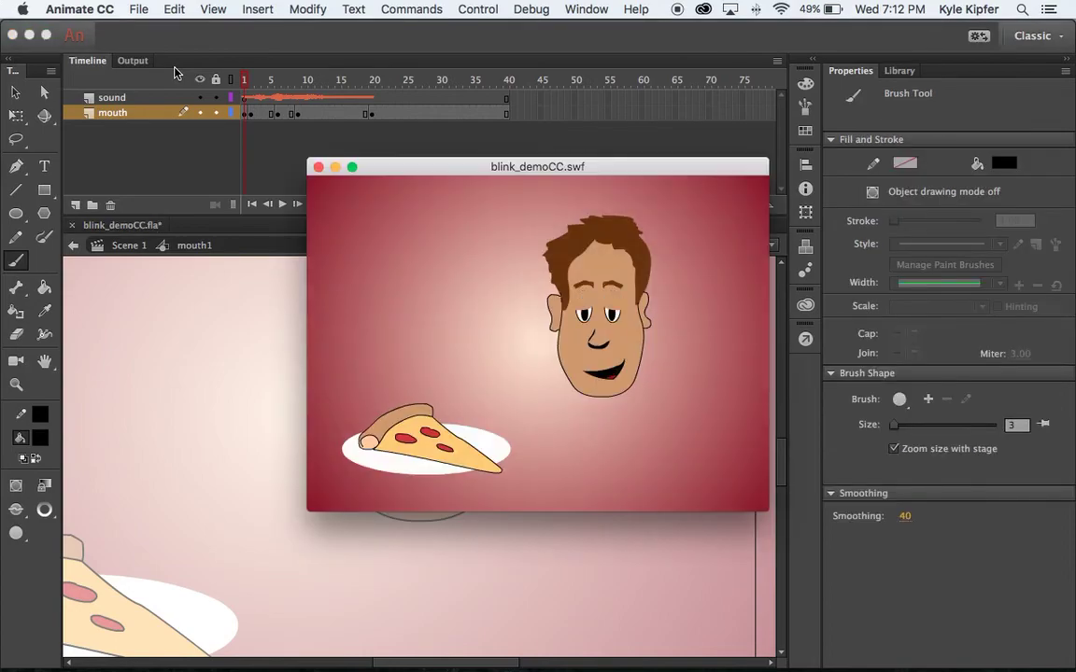
pyautogui.click(318, 168)
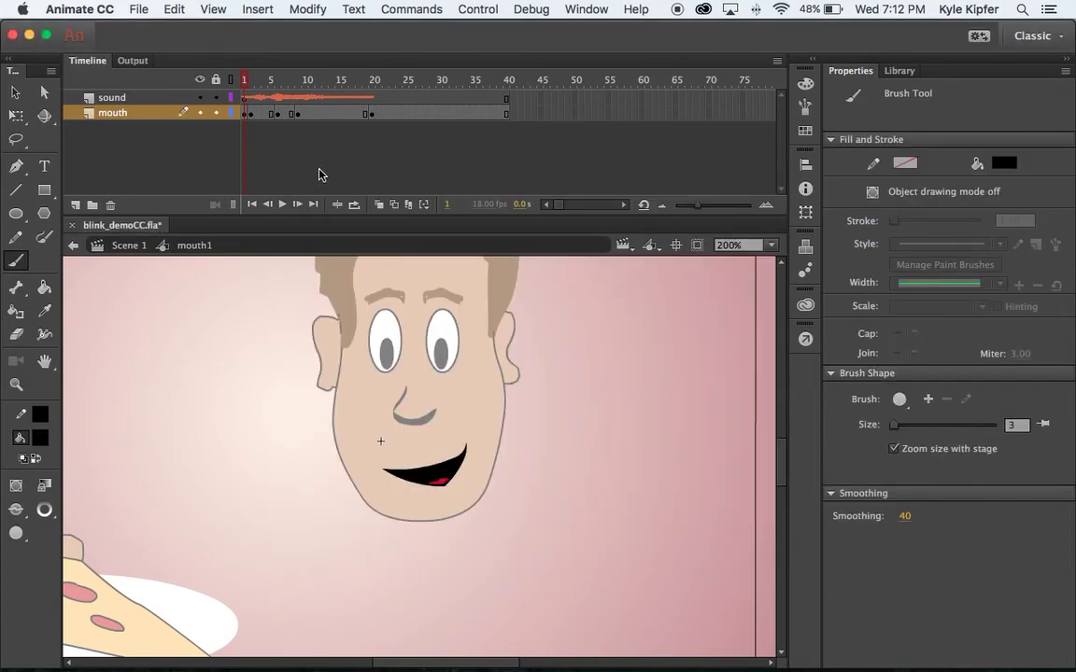
# Return to Scene 1 and change the mouth1 instance's behavior from Graphic to Movie Clip
pyautogui.click(134, 248)
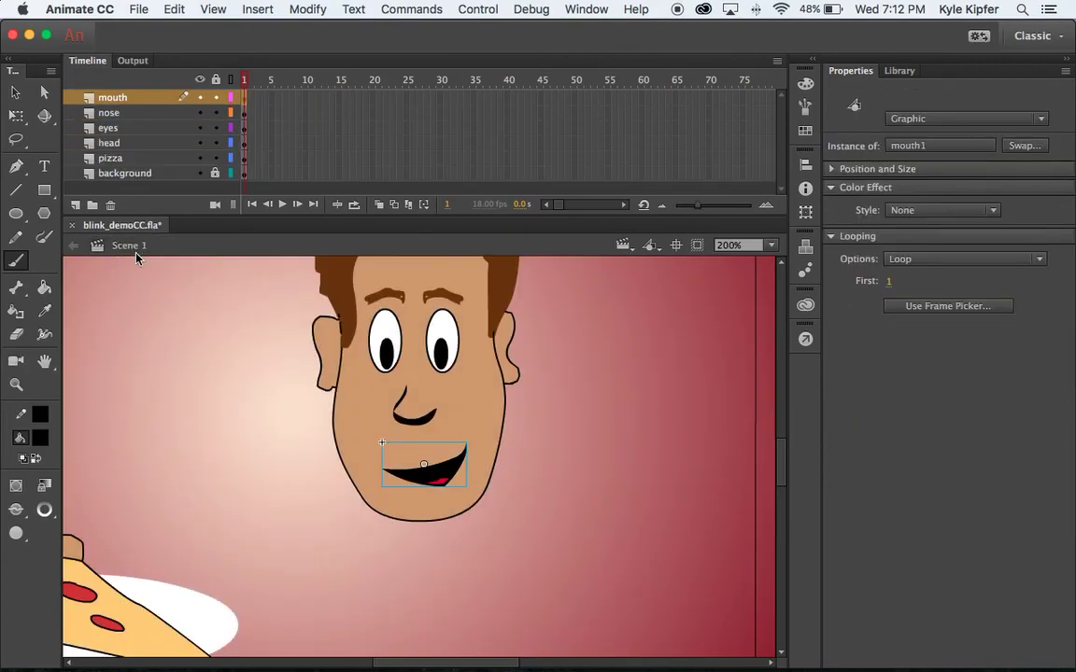
pyautogui.click(15, 93)
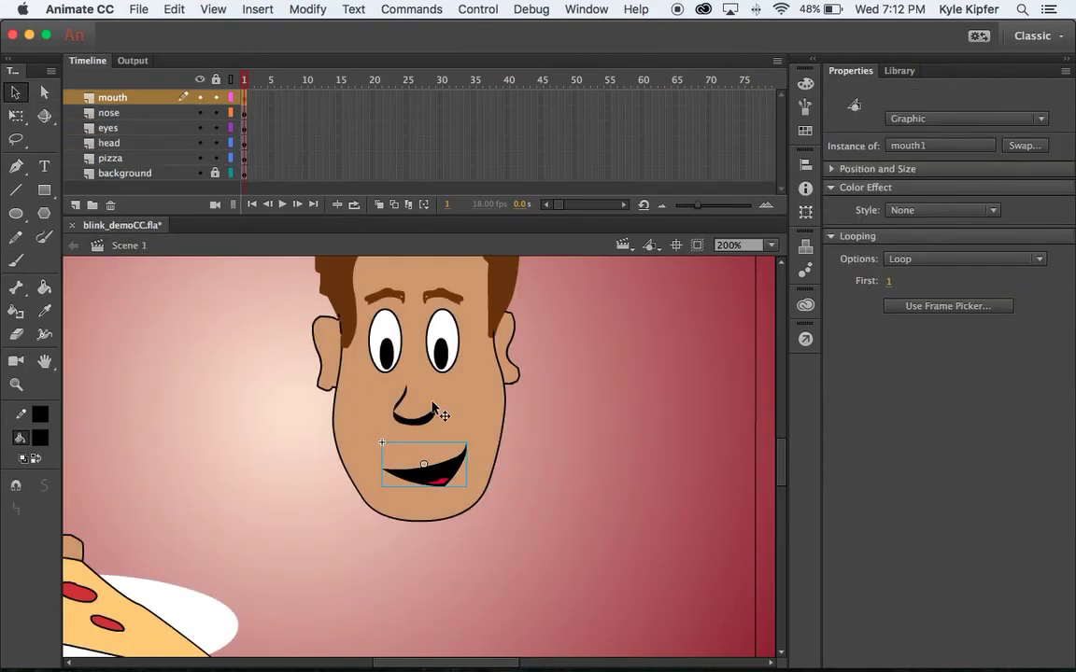
pyautogui.click(560, 468)
pyautogui.click(467, 479)
pyautogui.click(1037, 118)
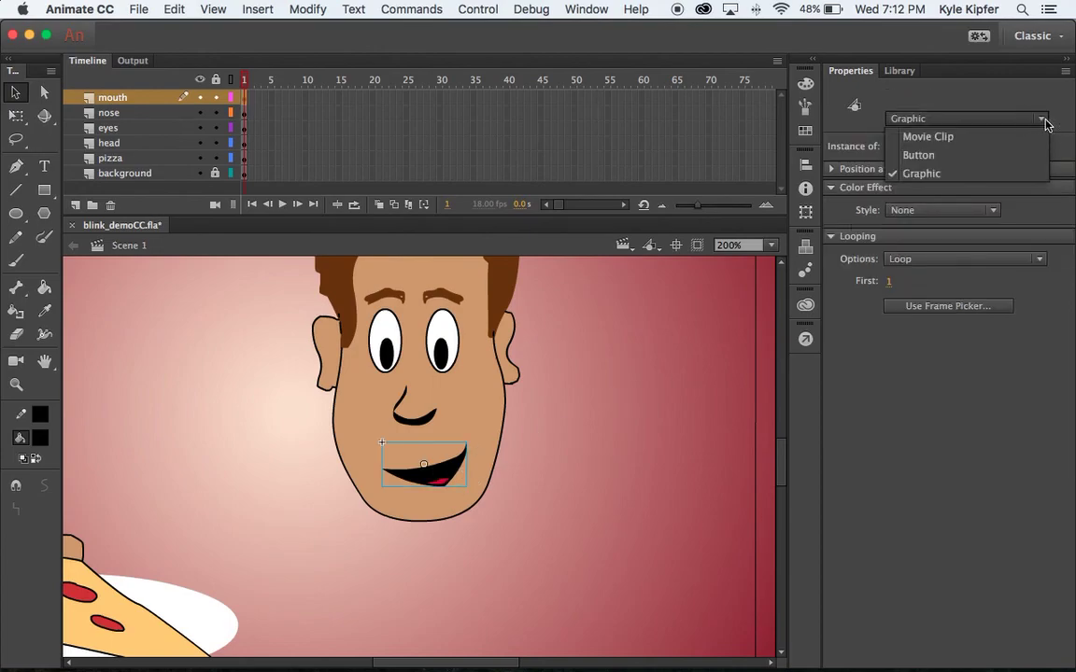
pyautogui.click(976, 140)
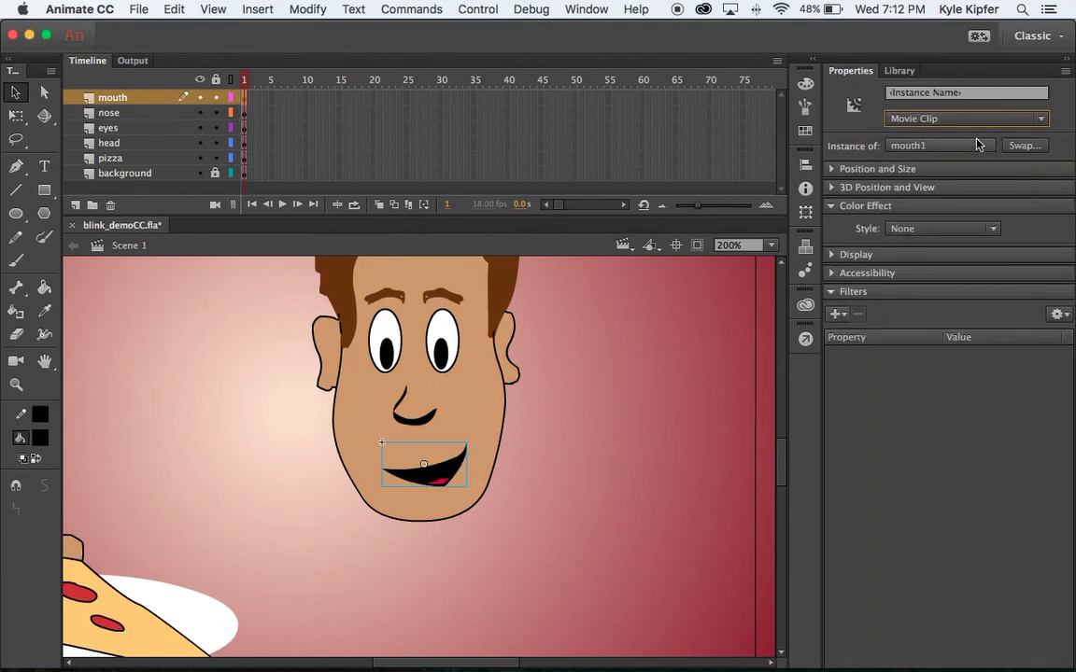
# Deselect the mouth and test the movie to check its lip-sync with the sound
pyautogui.click(582, 455)
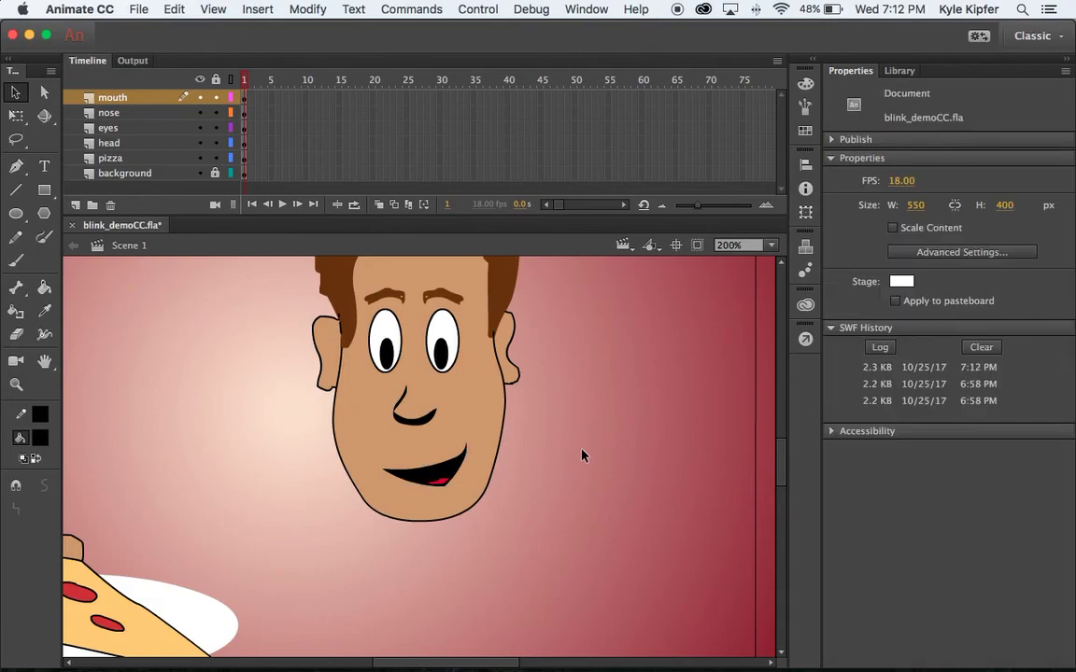
pyautogui.press('super+Return')
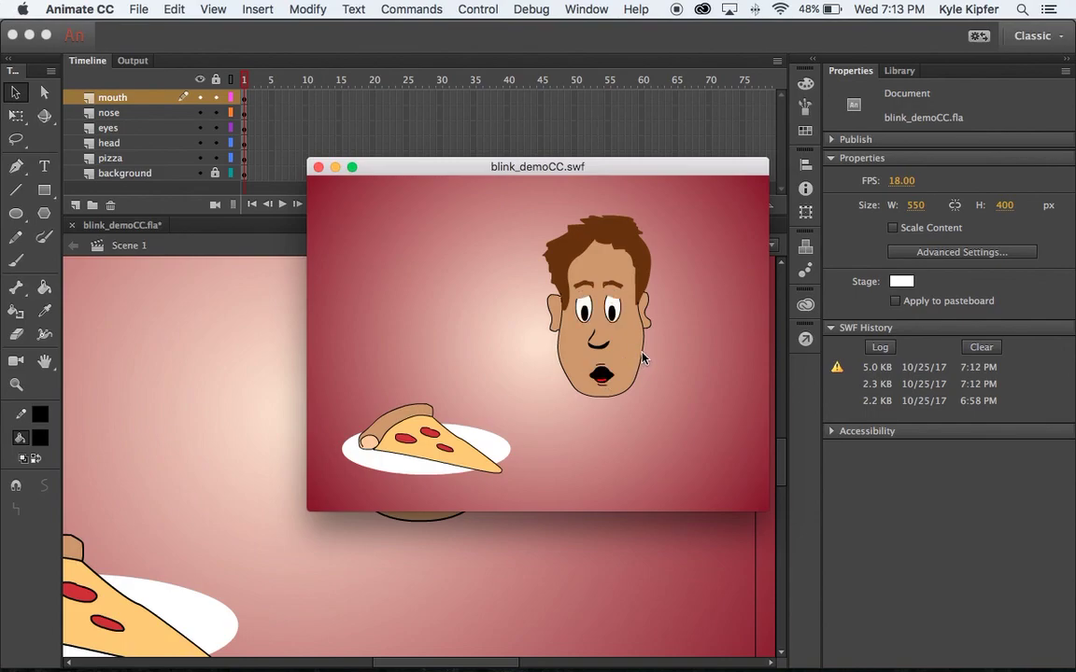
pyautogui.rightClick(593, 640)
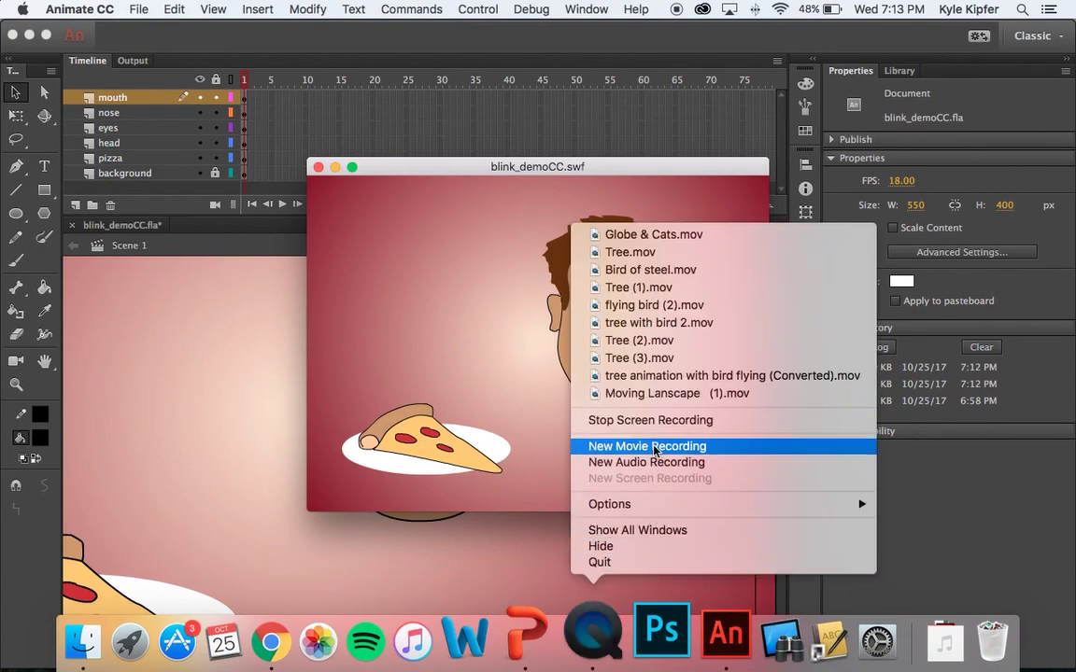